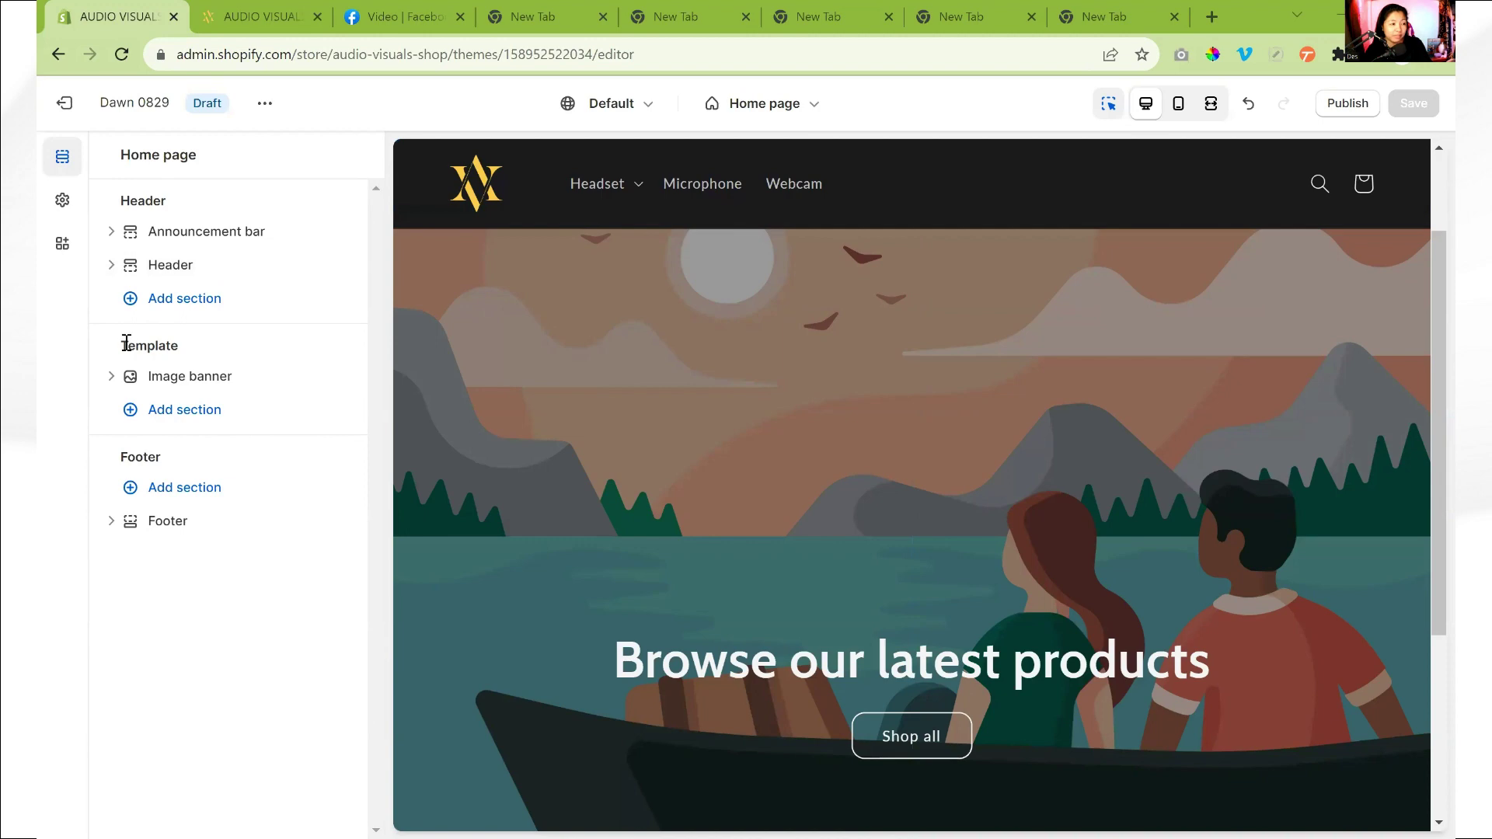
left_click_drag(129, 347, 679, 392)
scroll(1065, 490, "down", 4)
scroll(1144, 673, "up", 5)
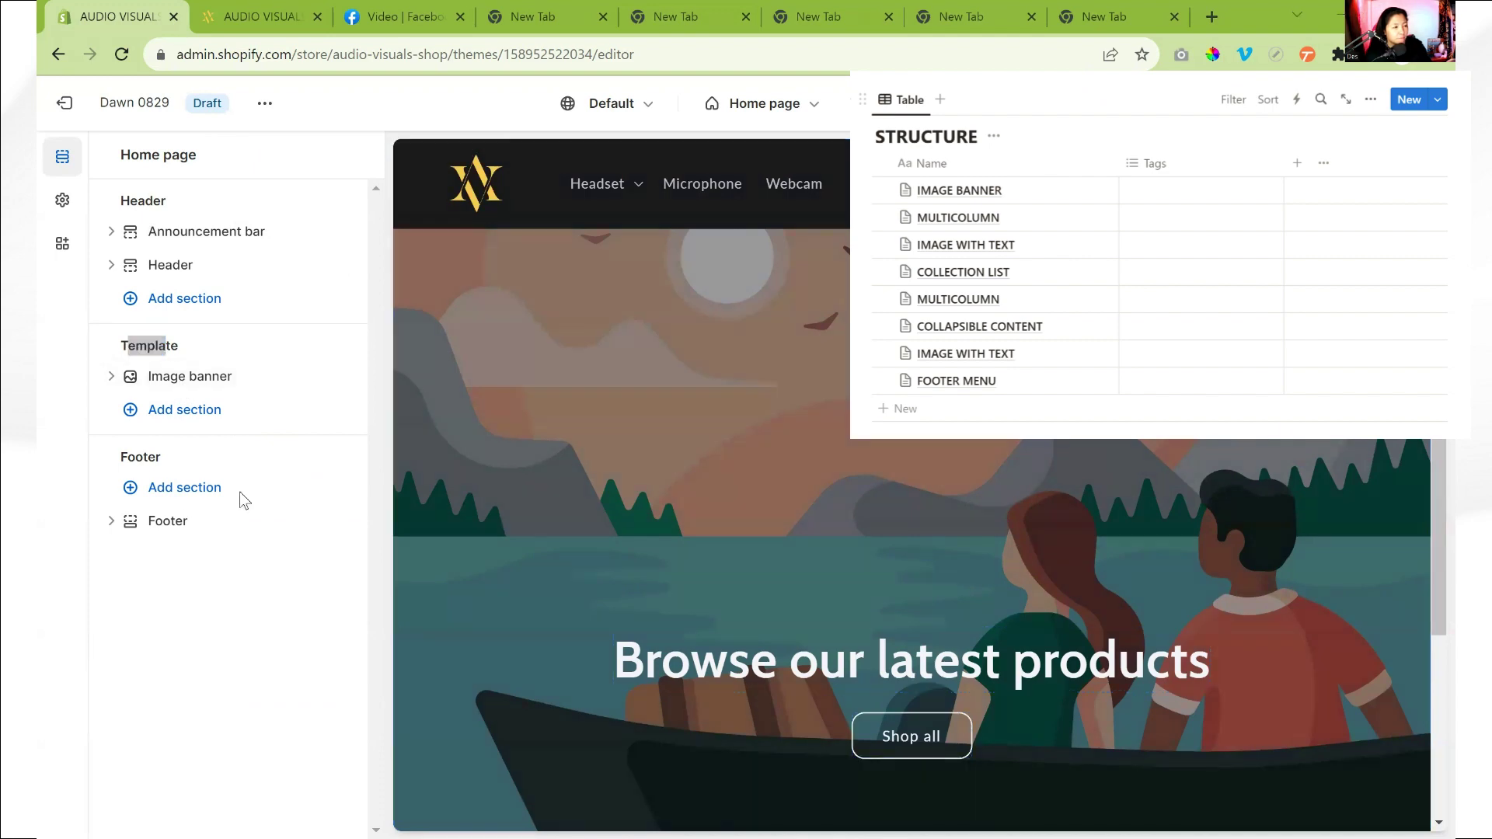
Step: Add a Multicolumn section below the Image banner in the home page template
left_click(186, 412)
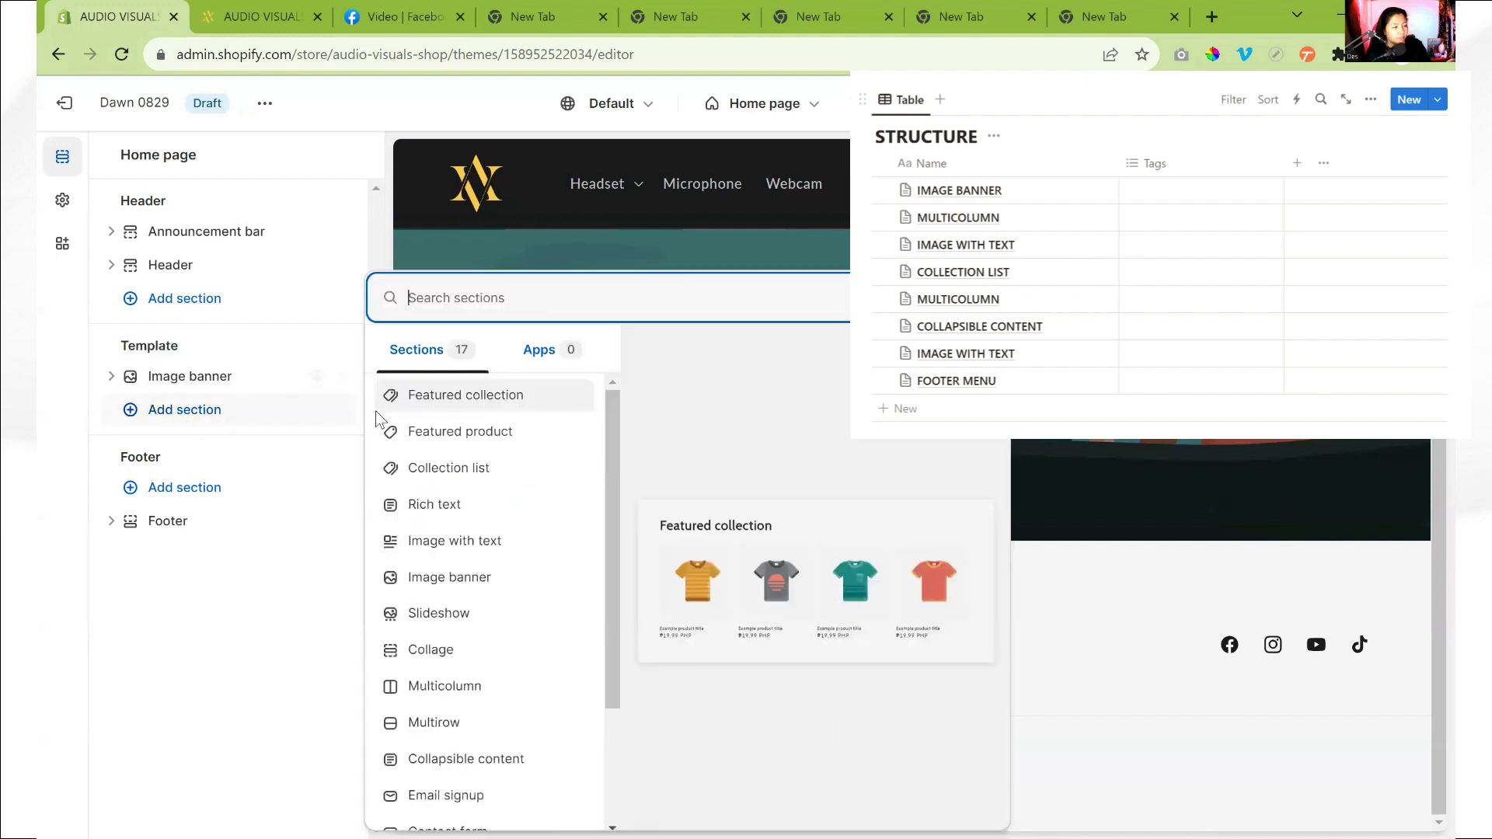
type("mutlk")
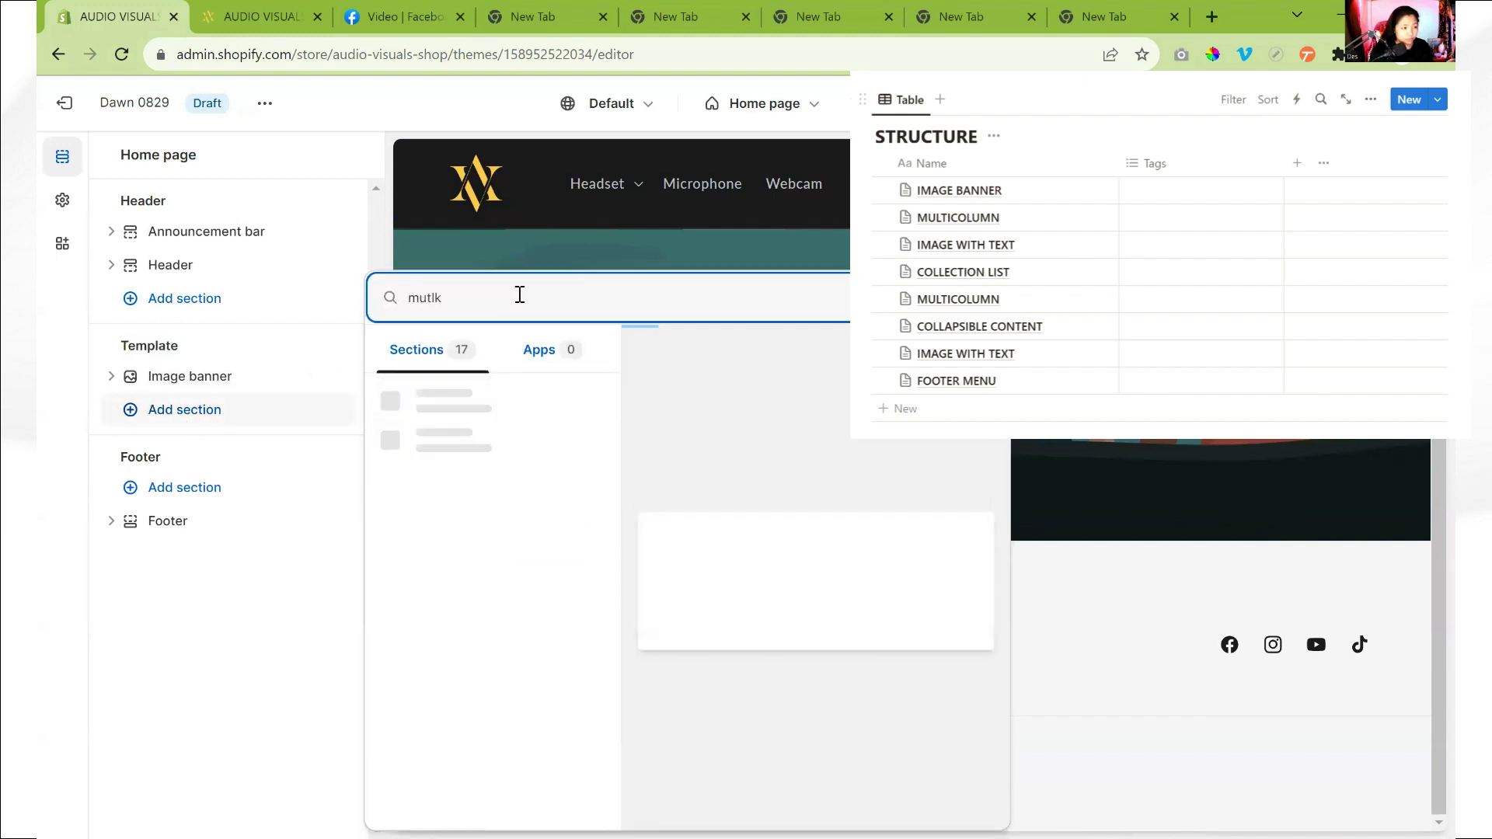
key("BackSpace")
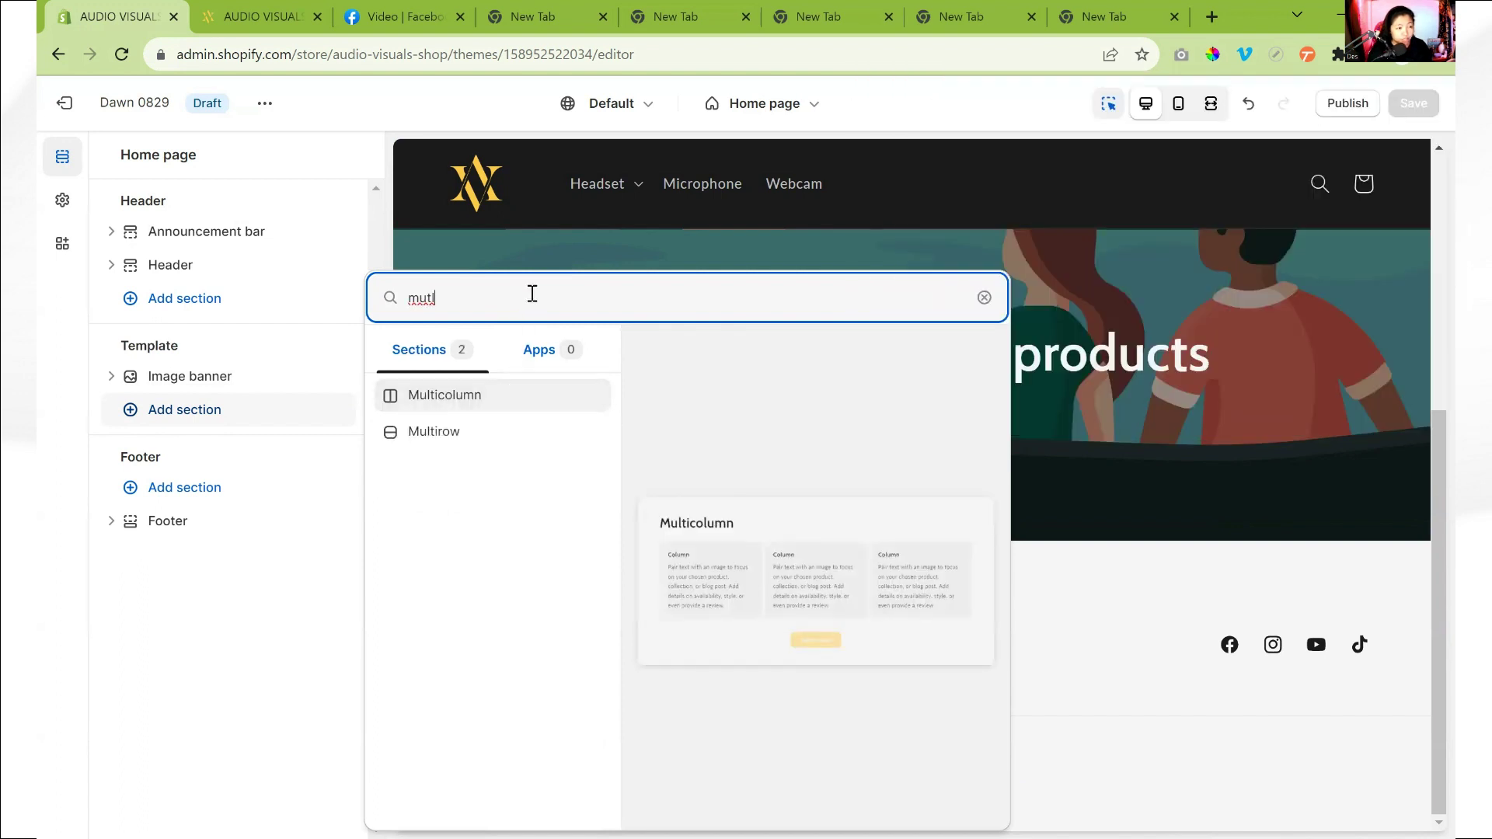
left_click(983, 300)
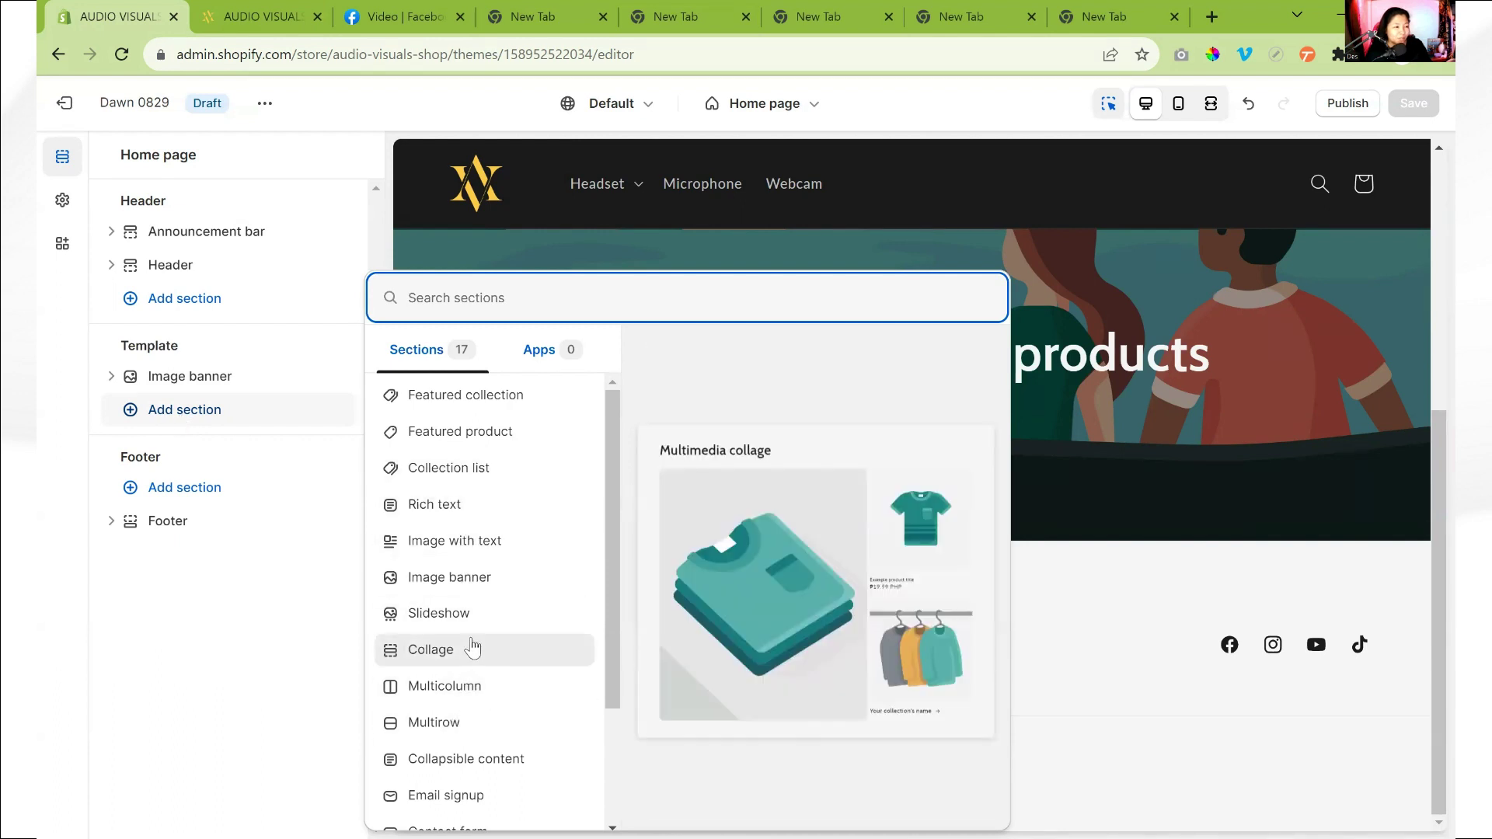
left_click(488, 688)
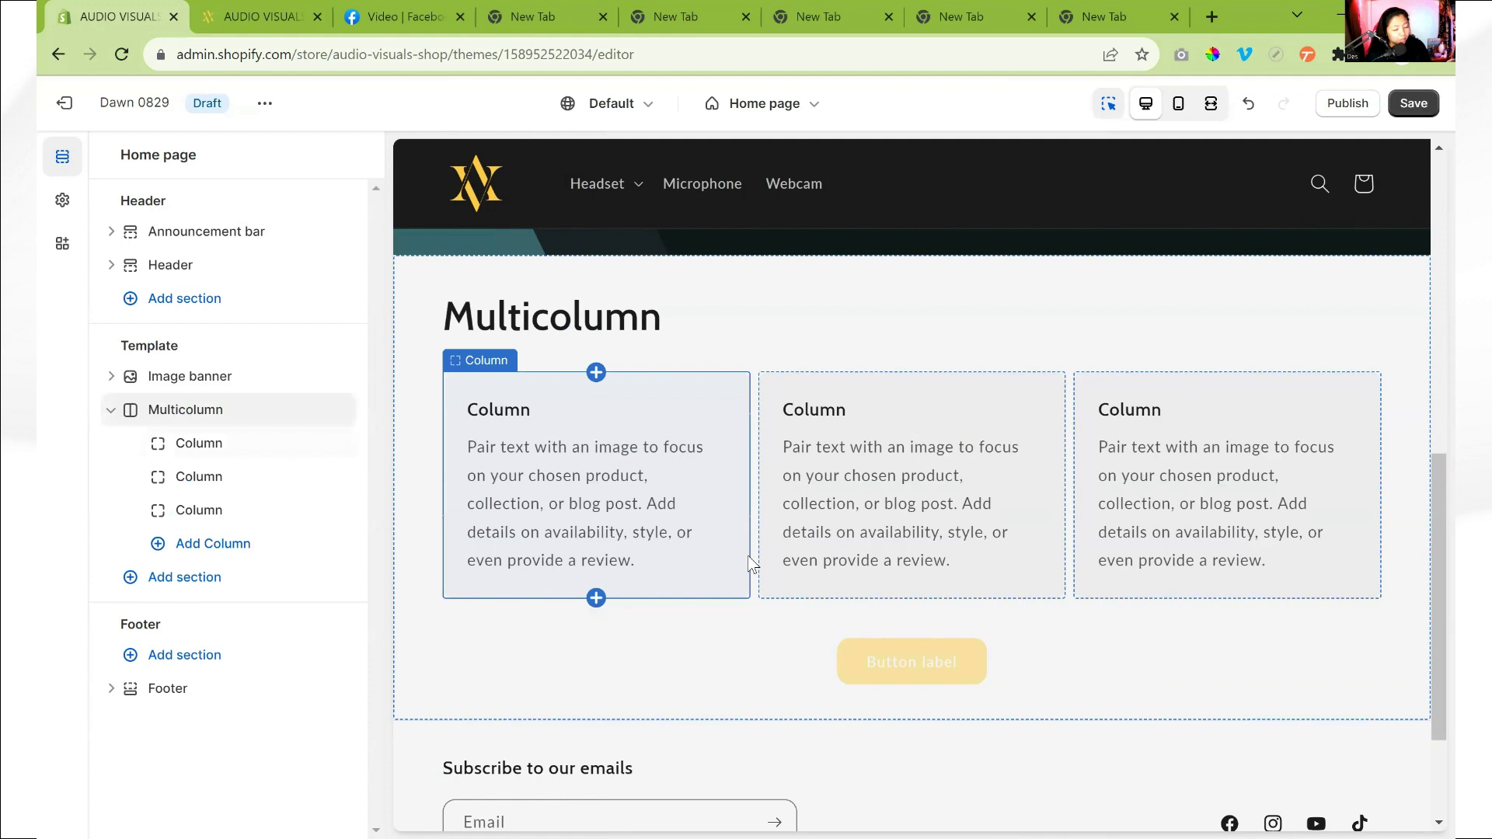
Step: View the Image banner's settings with the browser zoomed out and at default zoom, and return to the section list
key("ctrl+minus")
key("ctrl+minus")
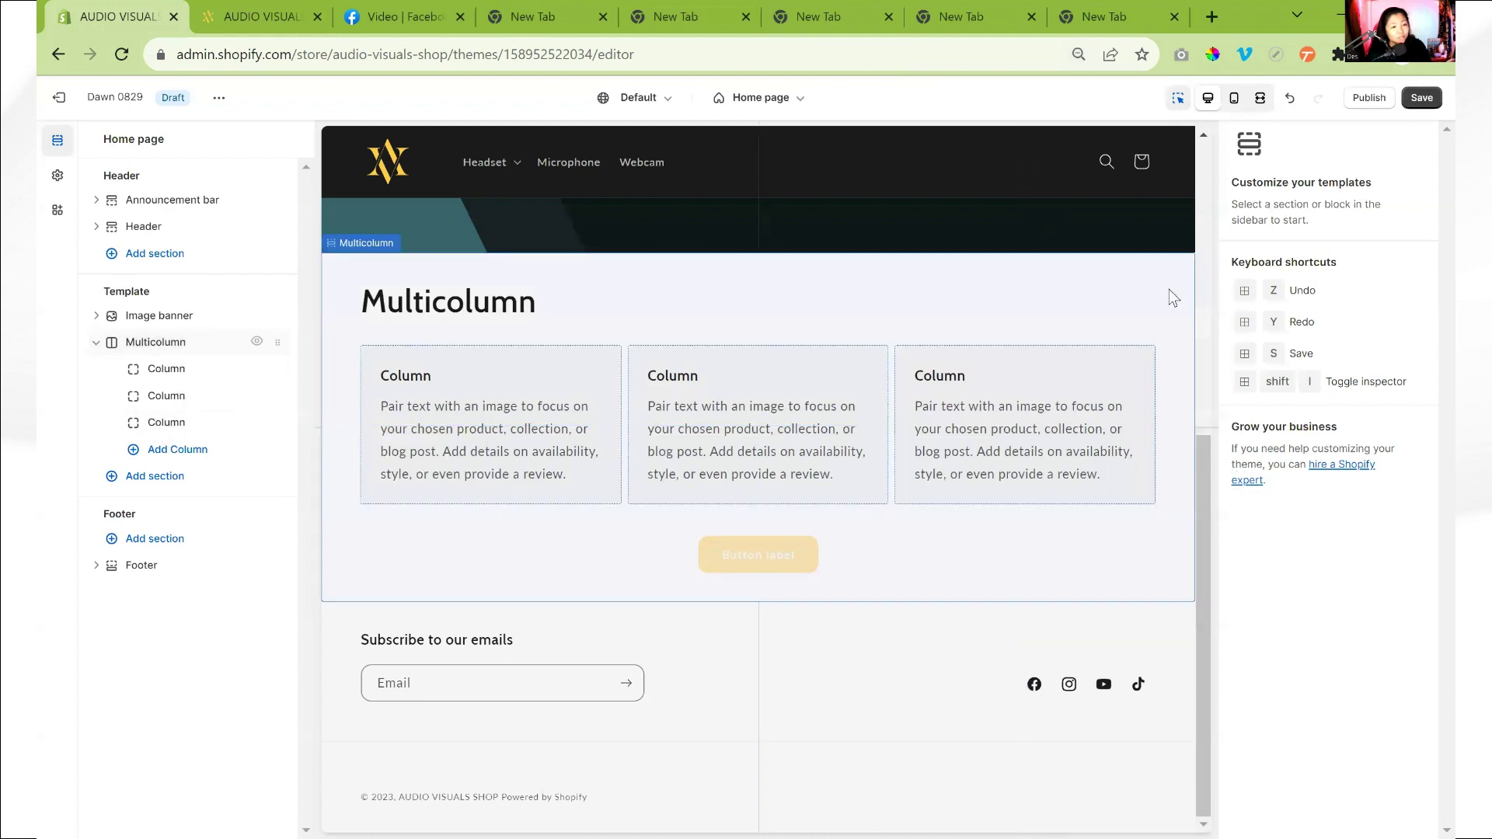
left_click(147, 317)
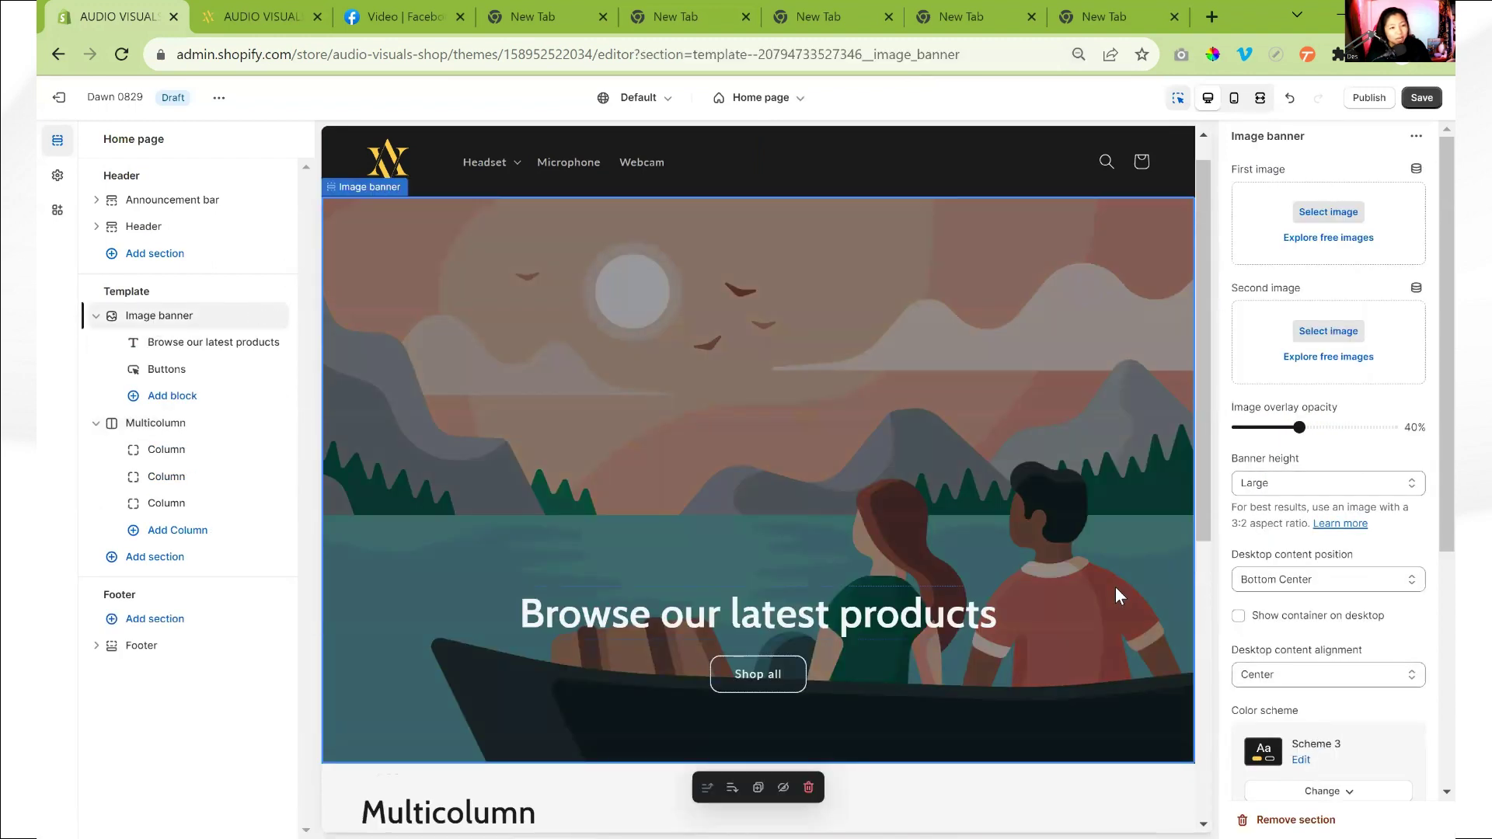
key("ctrl+0")
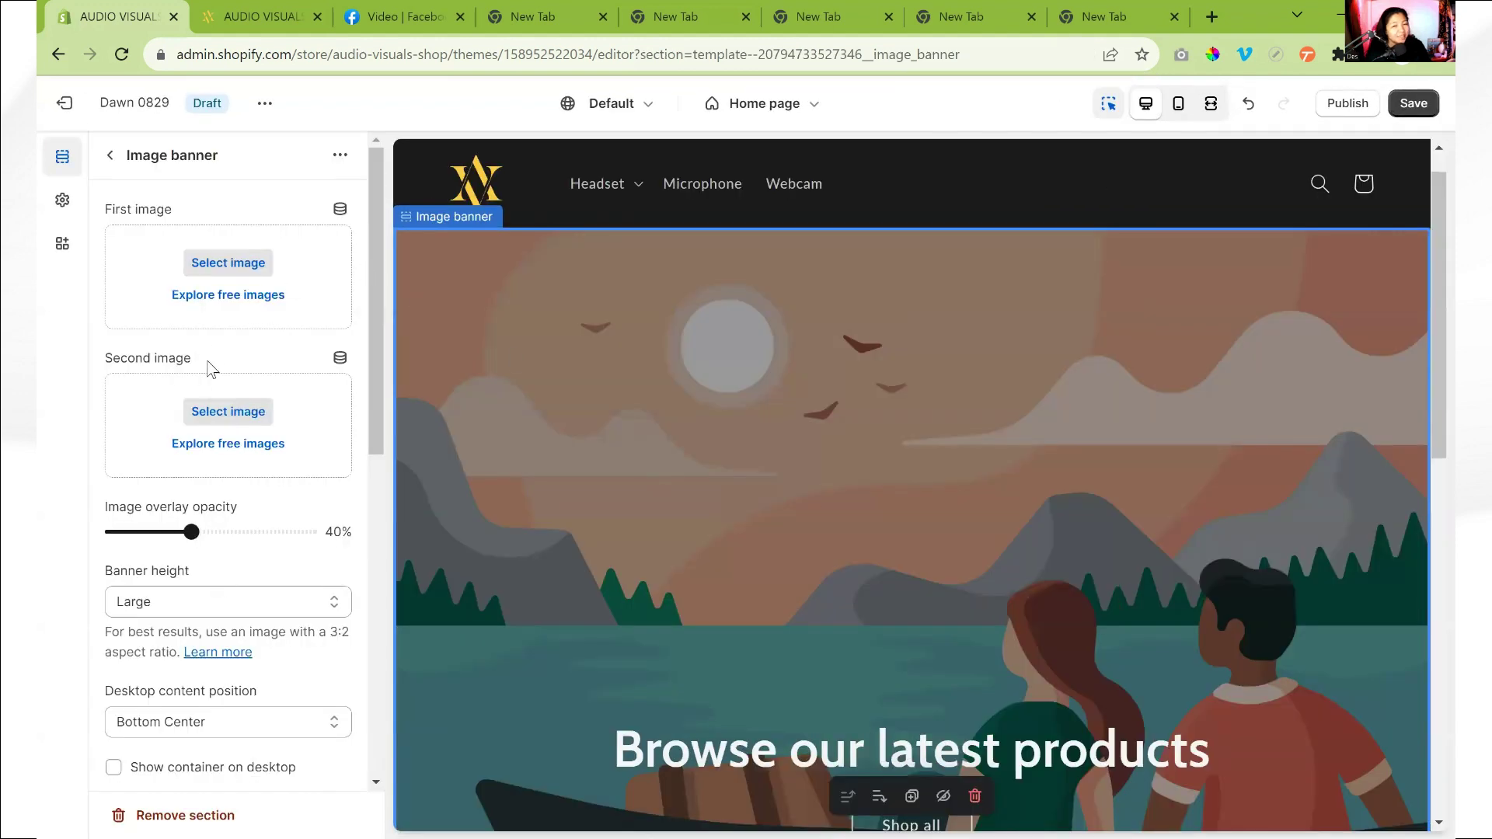
left_click(110, 155)
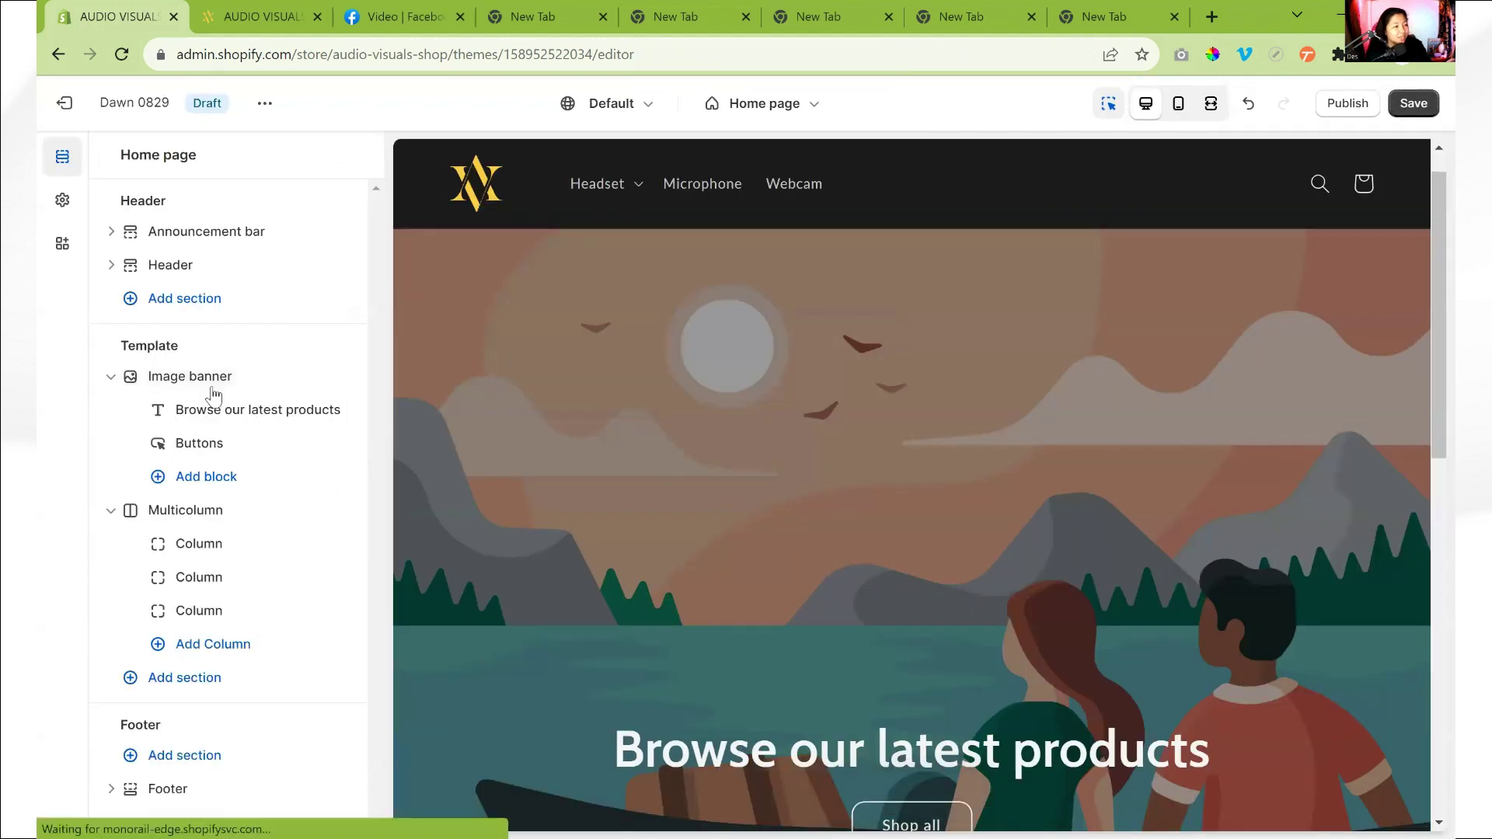
Step: Collapse the Multicolumn and Image banner blocks, view the Multicolumn section's settings, and return to the section list
left_click(109, 511)
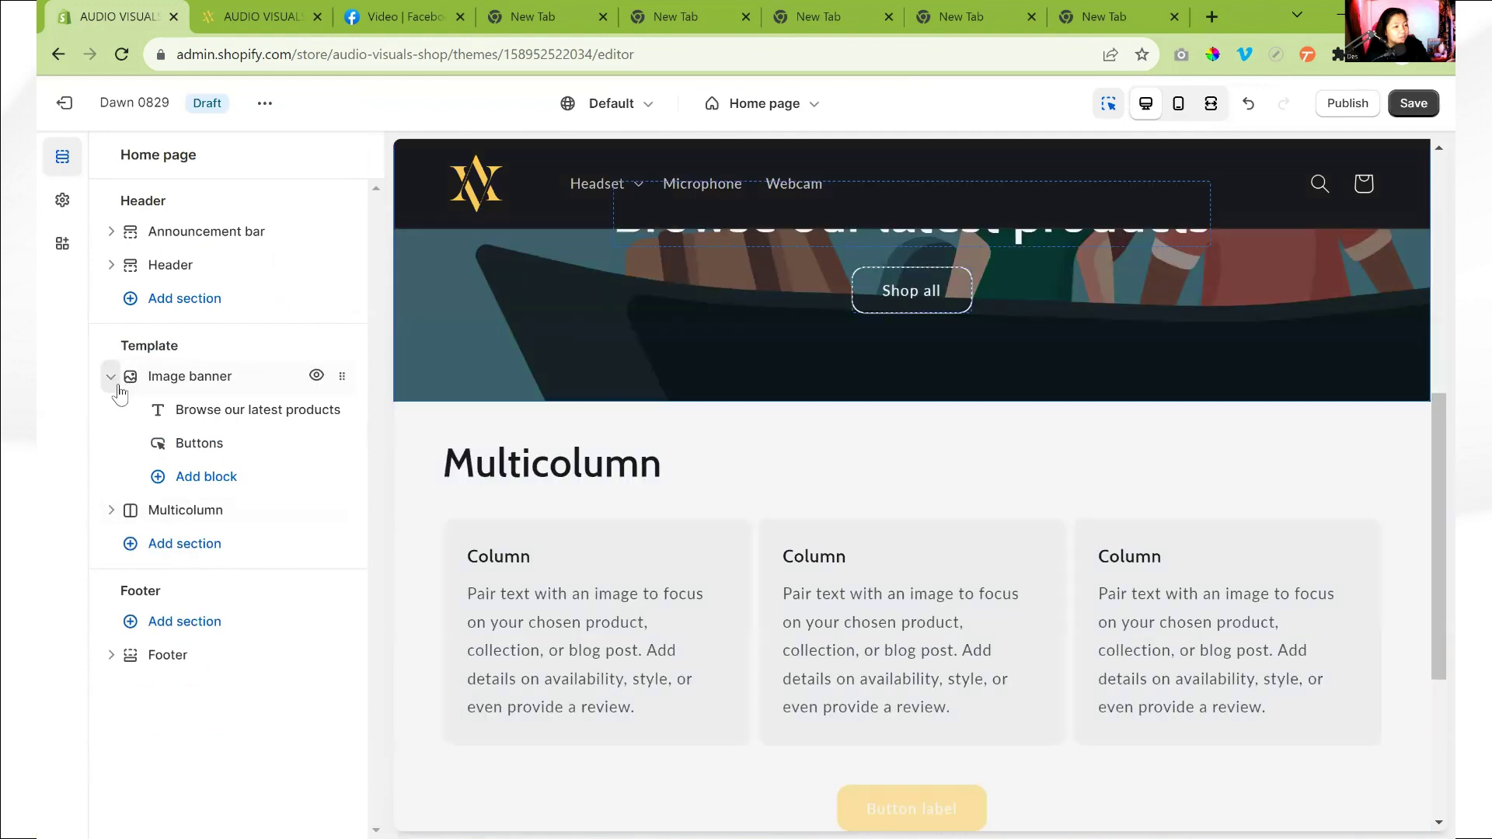
left_click(111, 376)
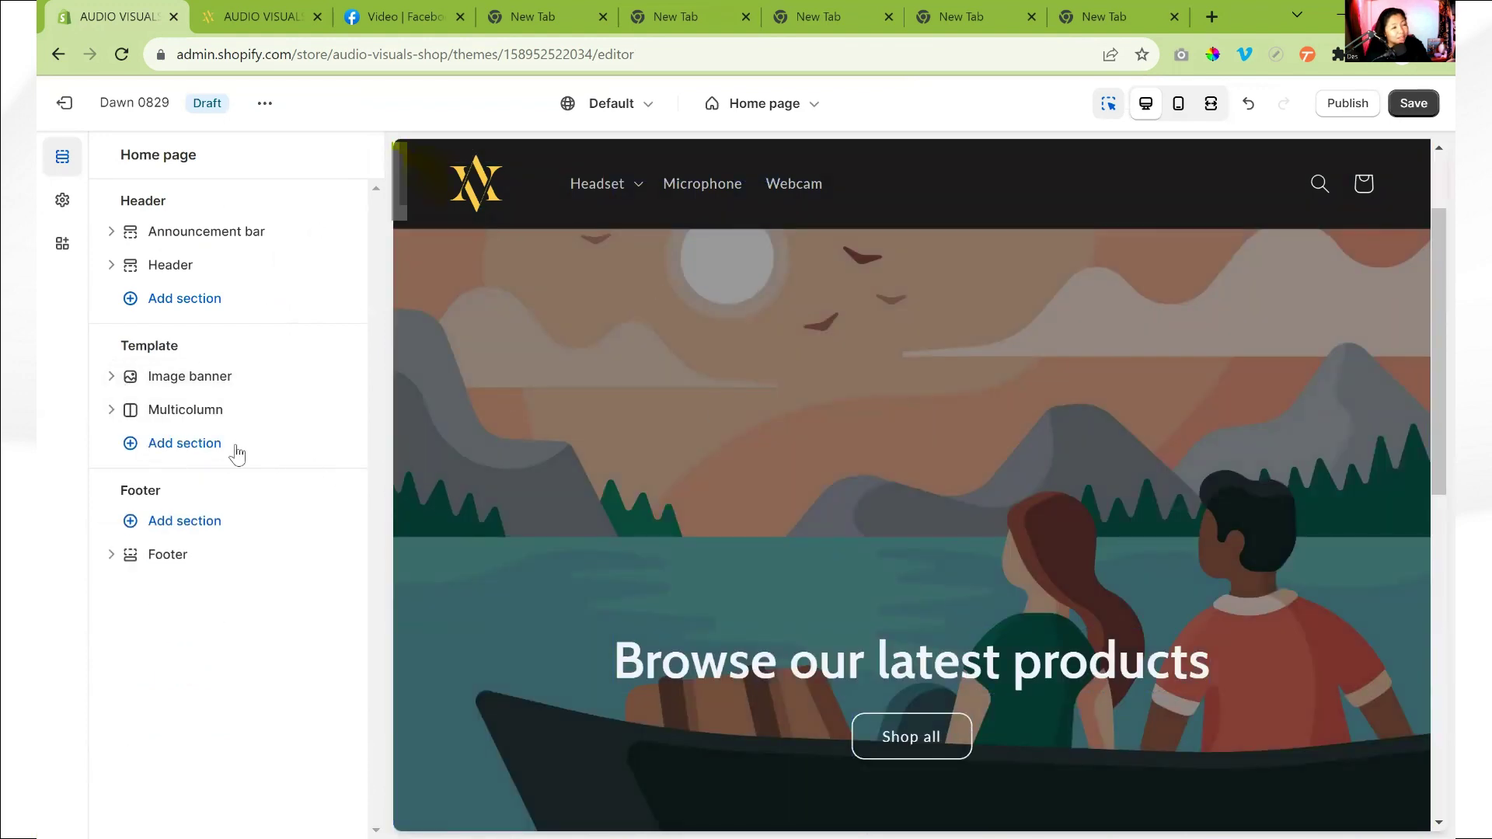
left_click(205, 410)
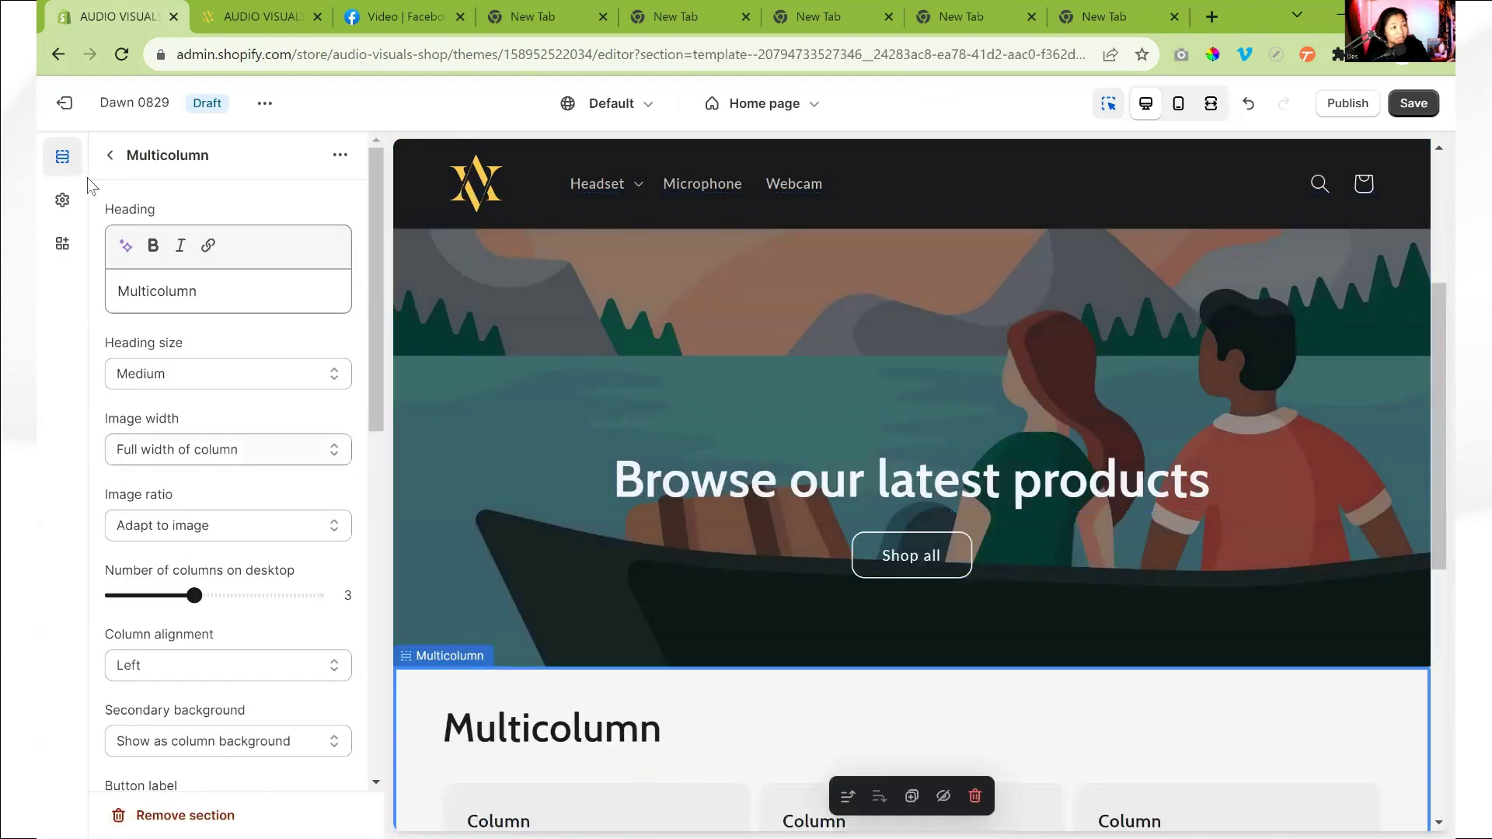
left_click(110, 155)
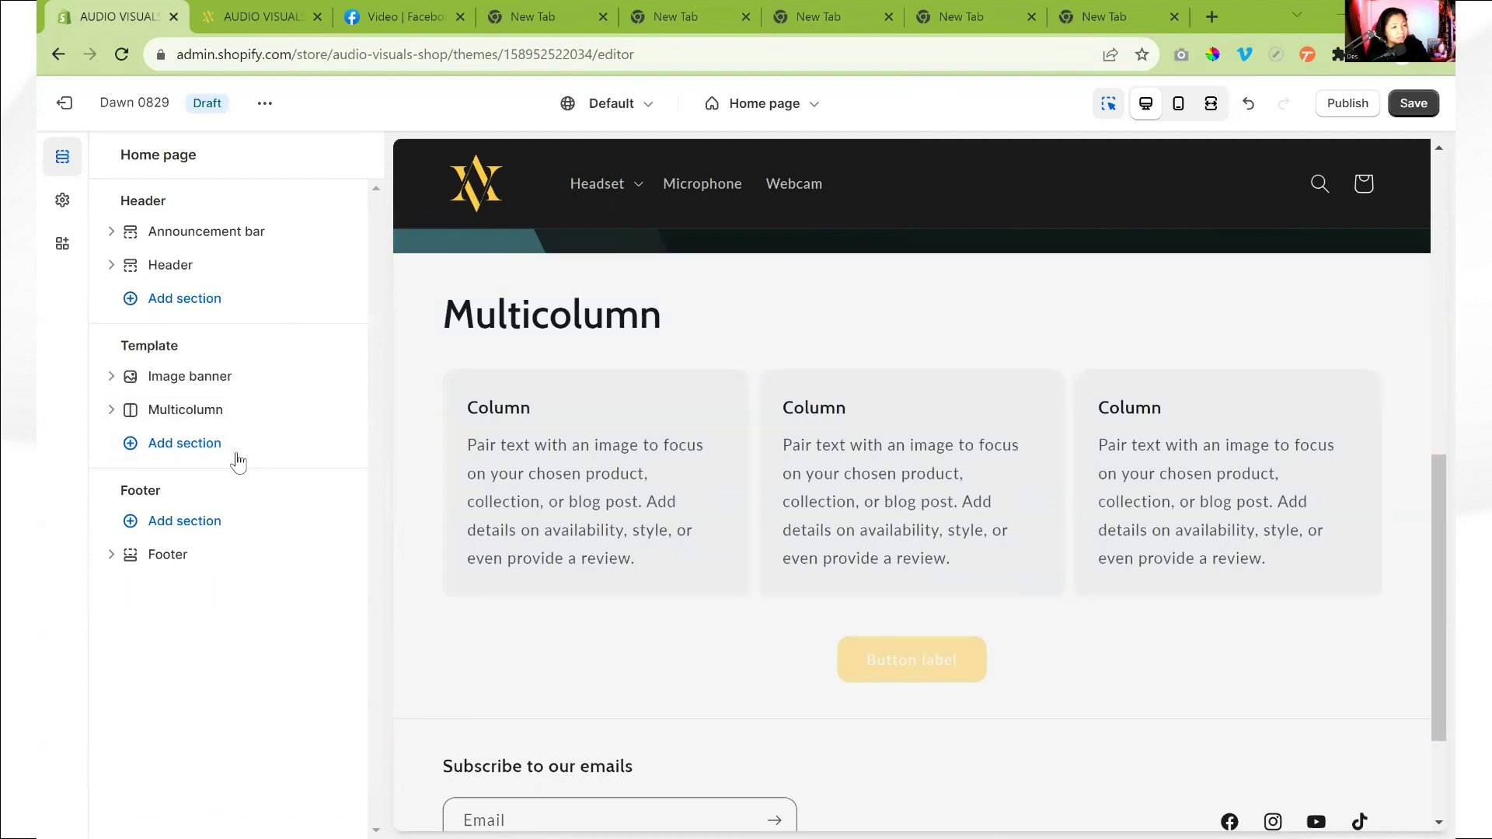
Step: Add an Image with text section below the Multicolumn section and collapse its blocks
left_click(236, 454)
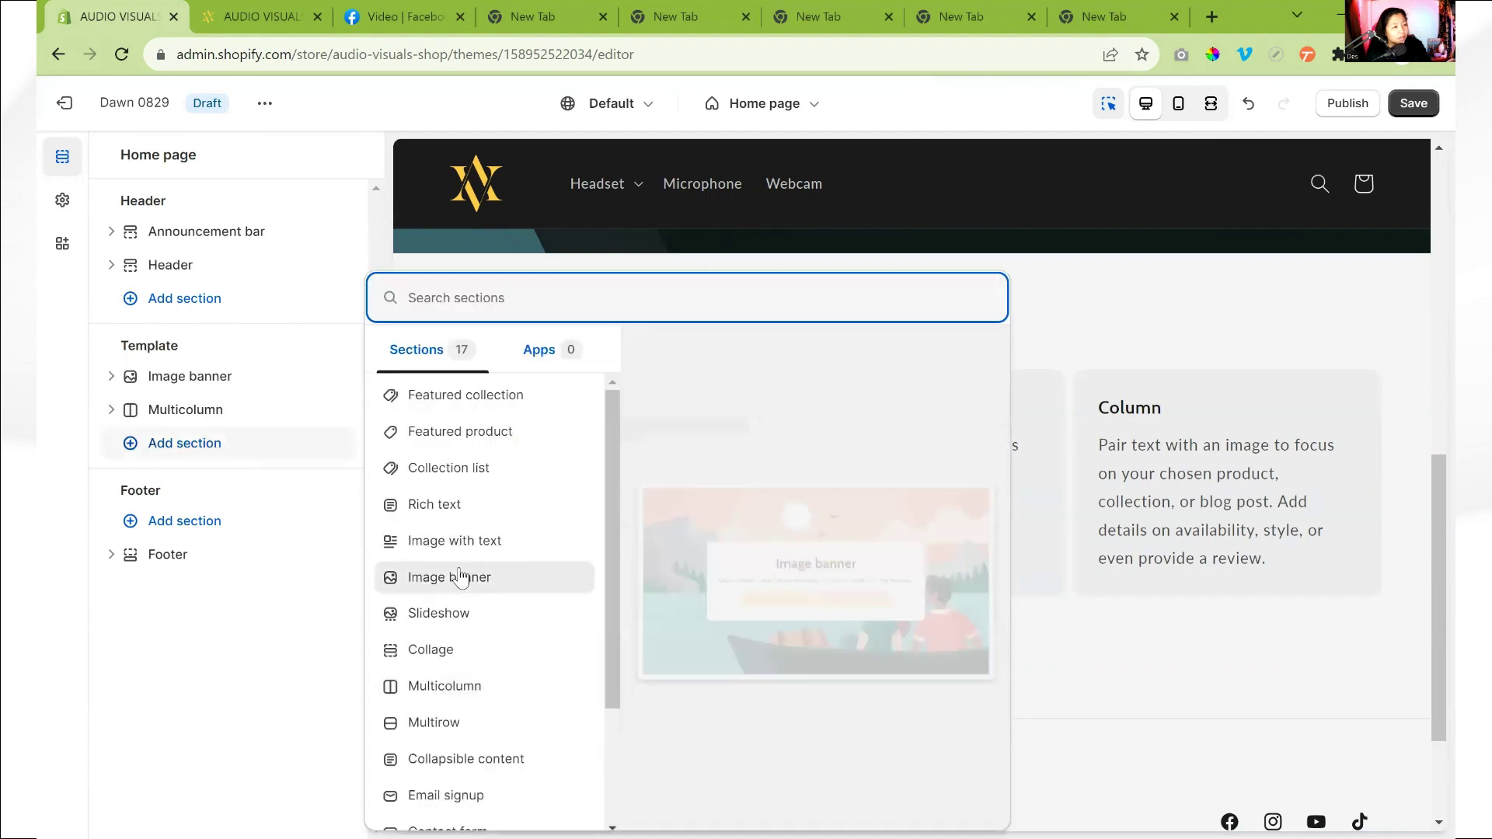
left_click(476, 548)
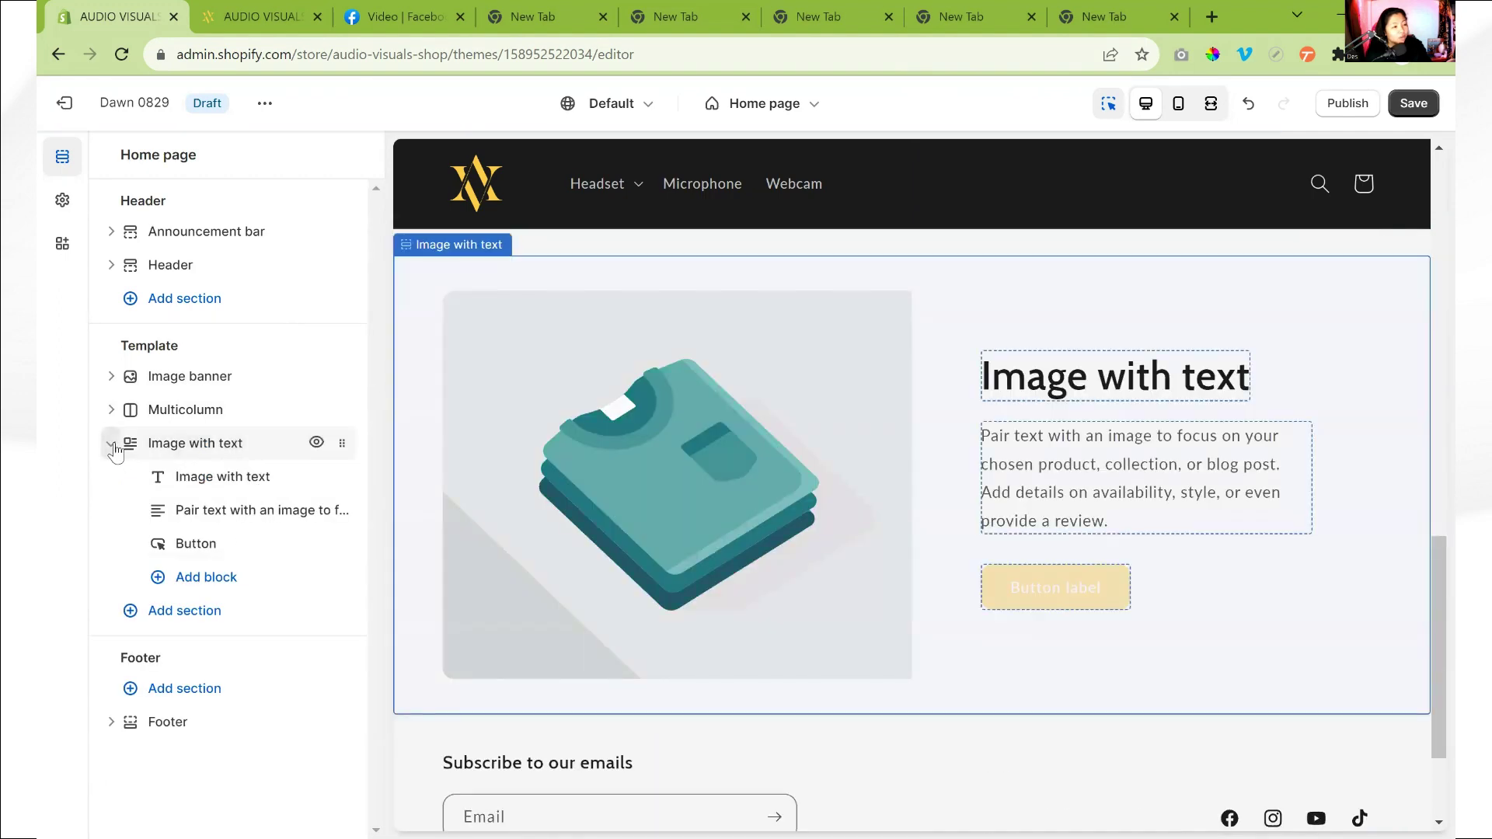
left_click(113, 448)
Step: Add a Collection list section below the Image with text section and collapse its blocks
left_click(207, 493)
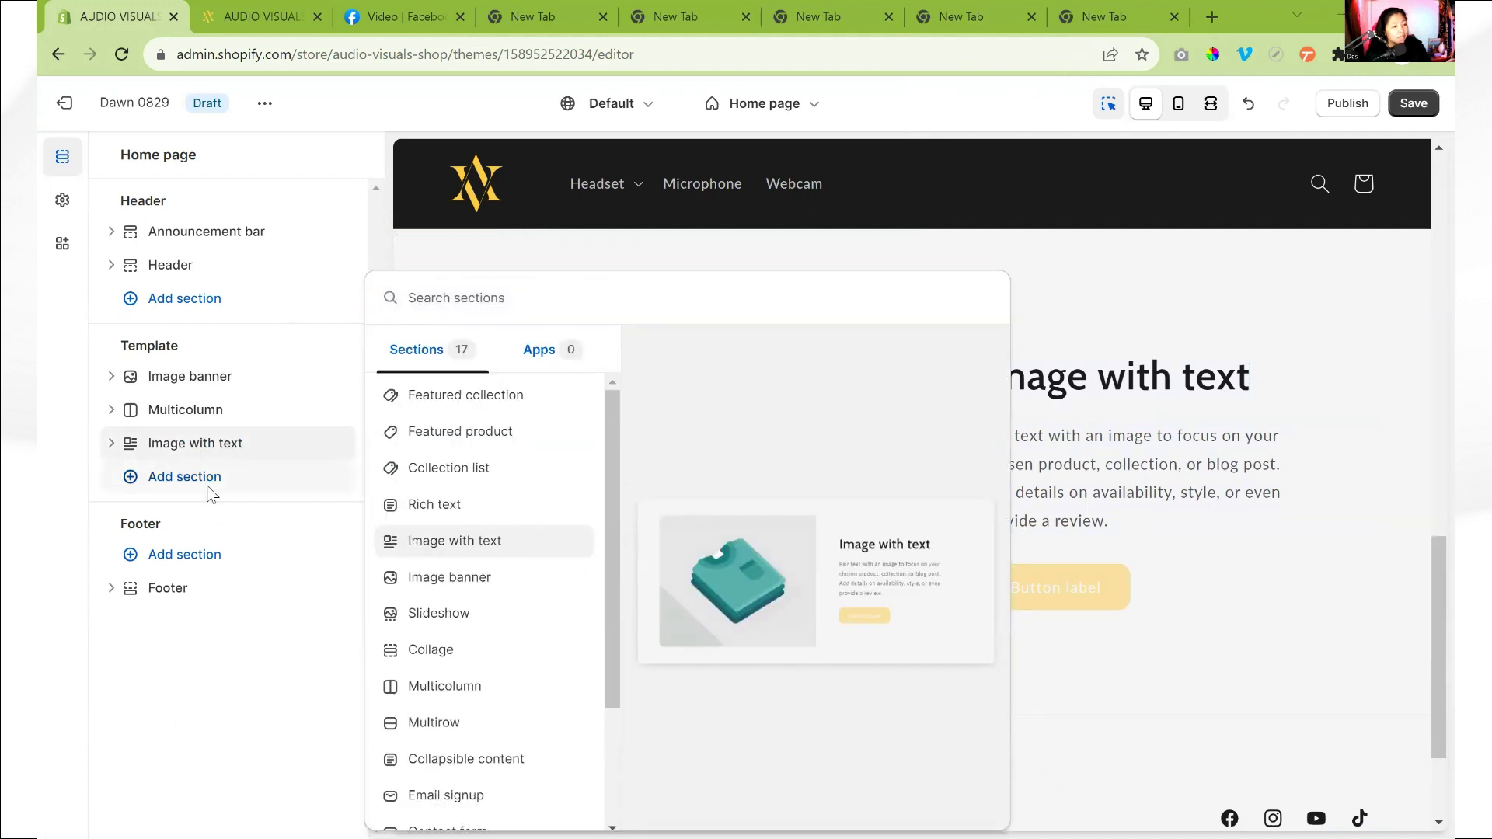
left_click(212, 477)
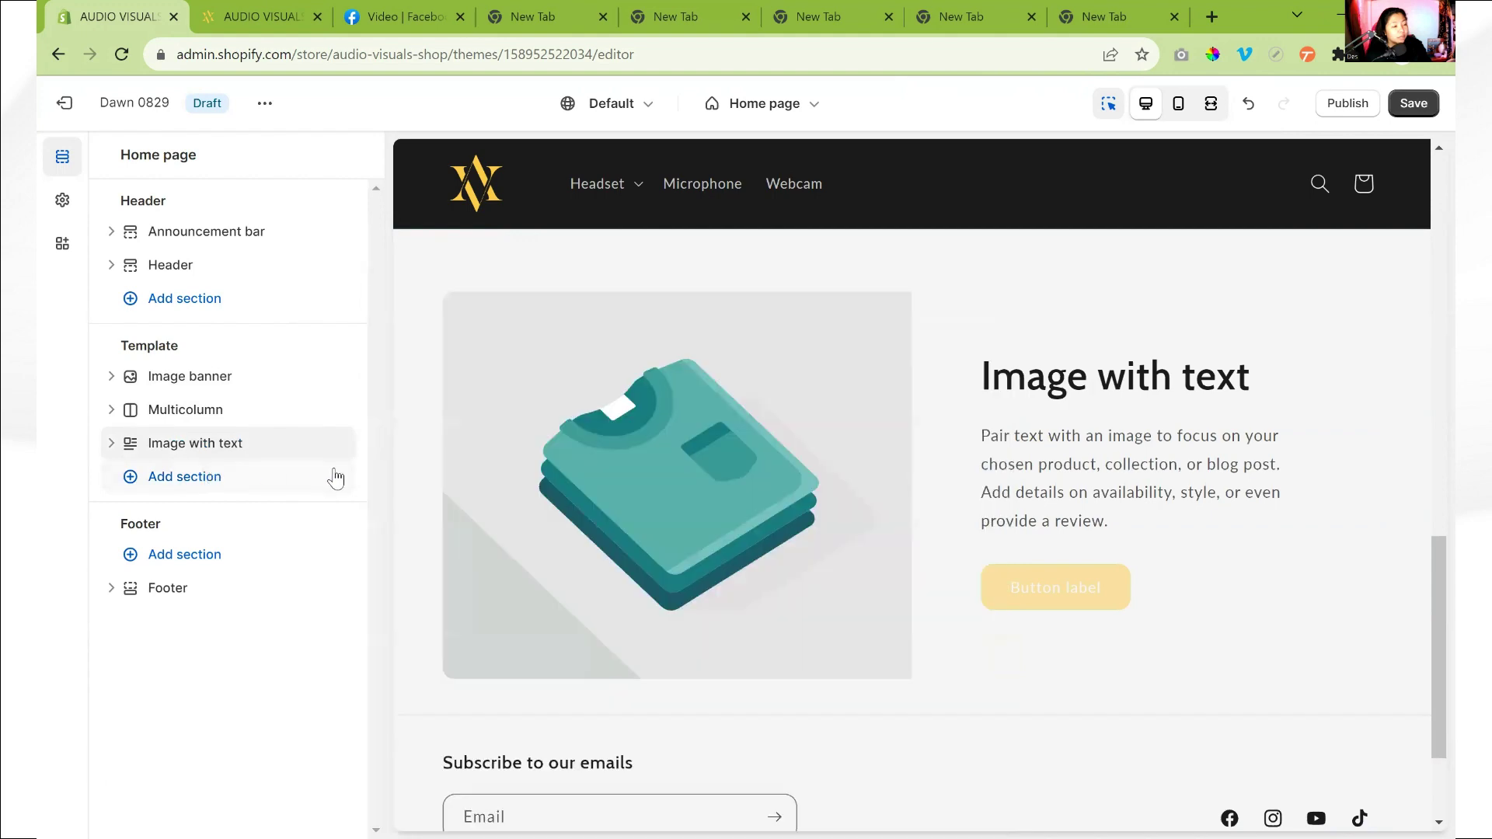
left_click(204, 478)
left_click(449, 468)
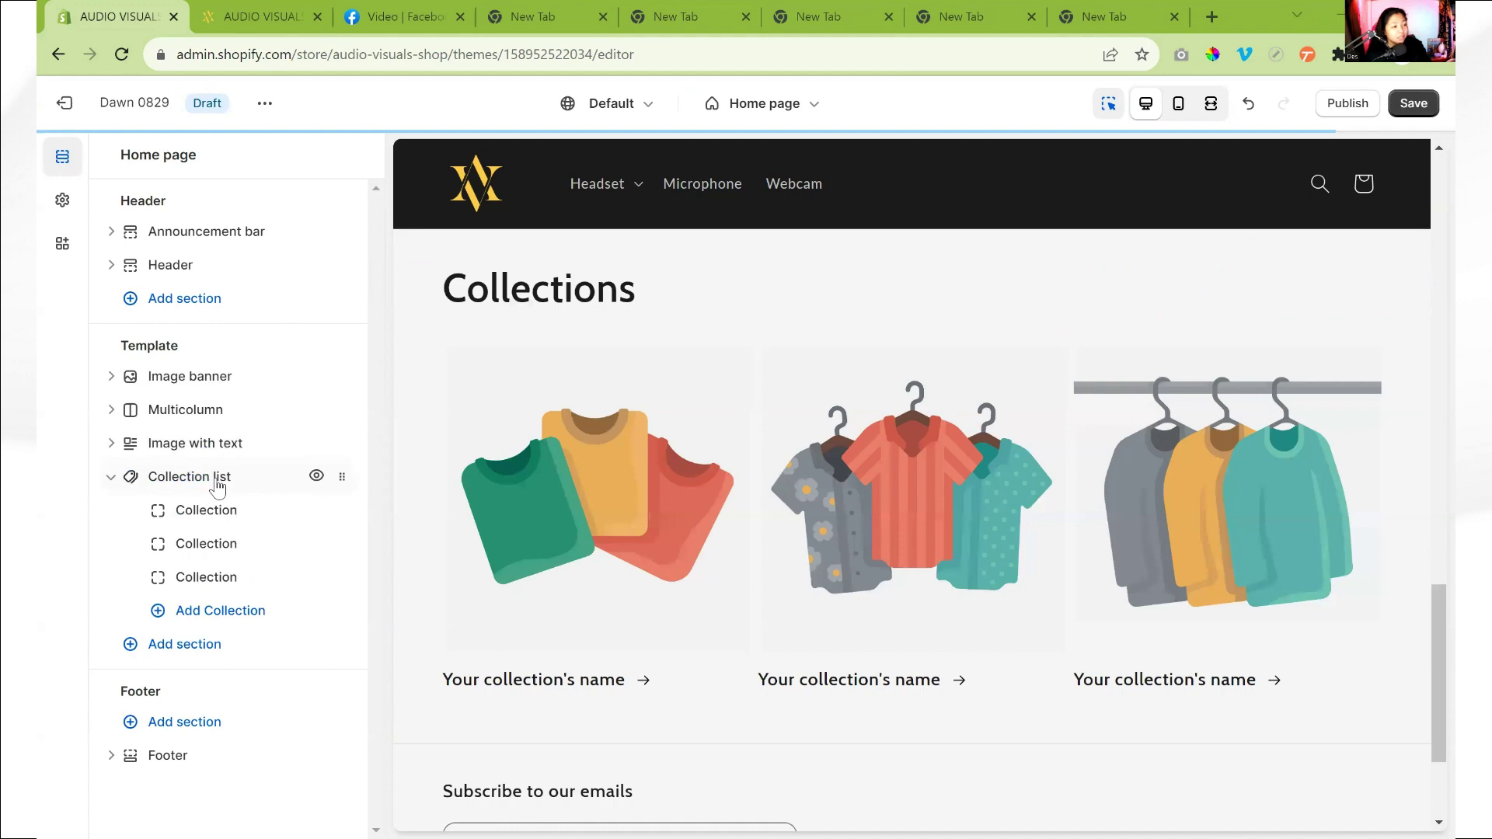
left_click(112, 477)
Step: Add a second Multicolumn section below the Collection list and collapse its columns
left_click(184, 512)
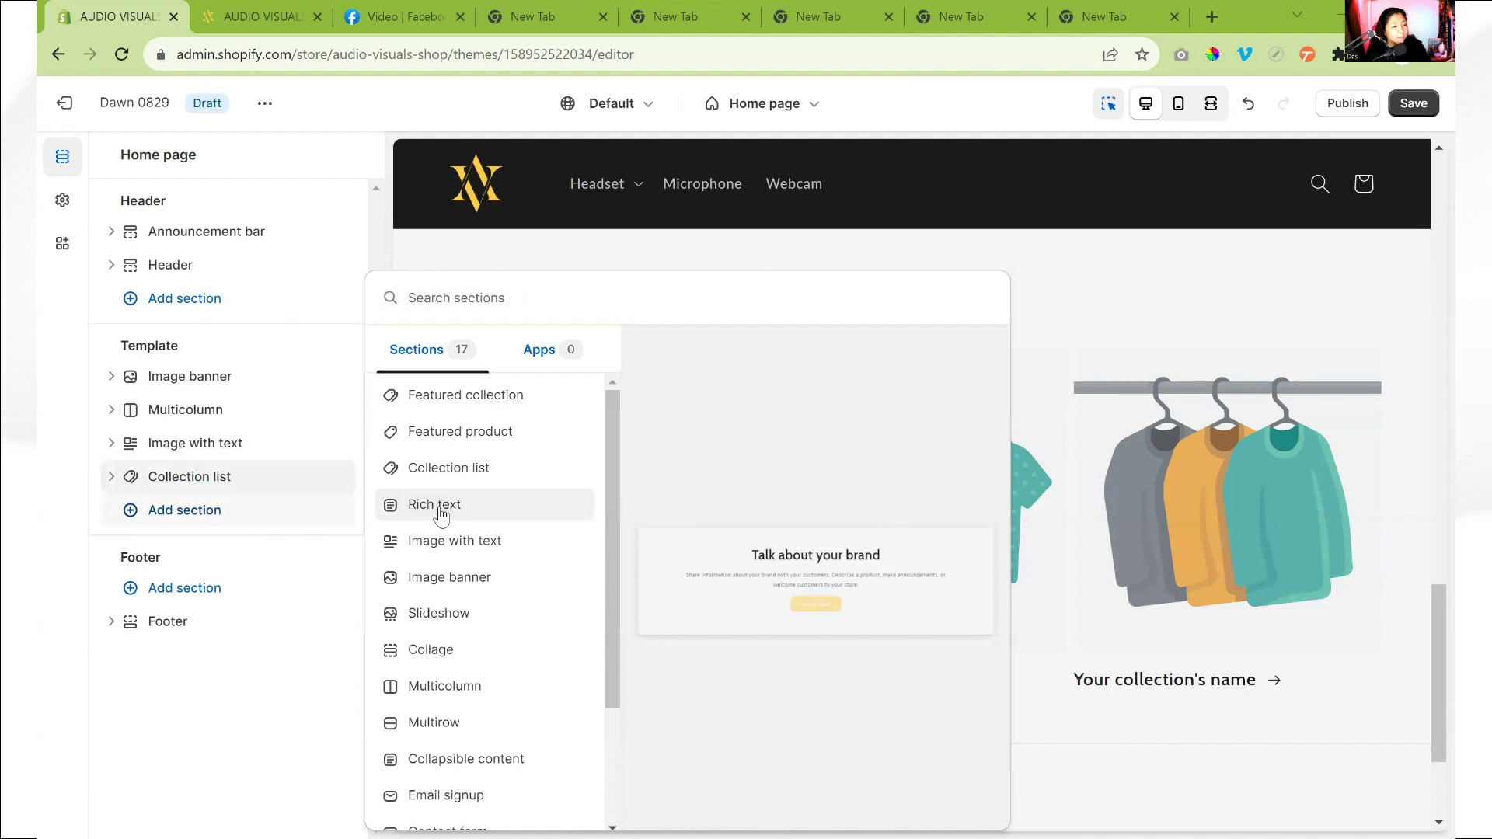
left_click(250, 556)
left_click(233, 511)
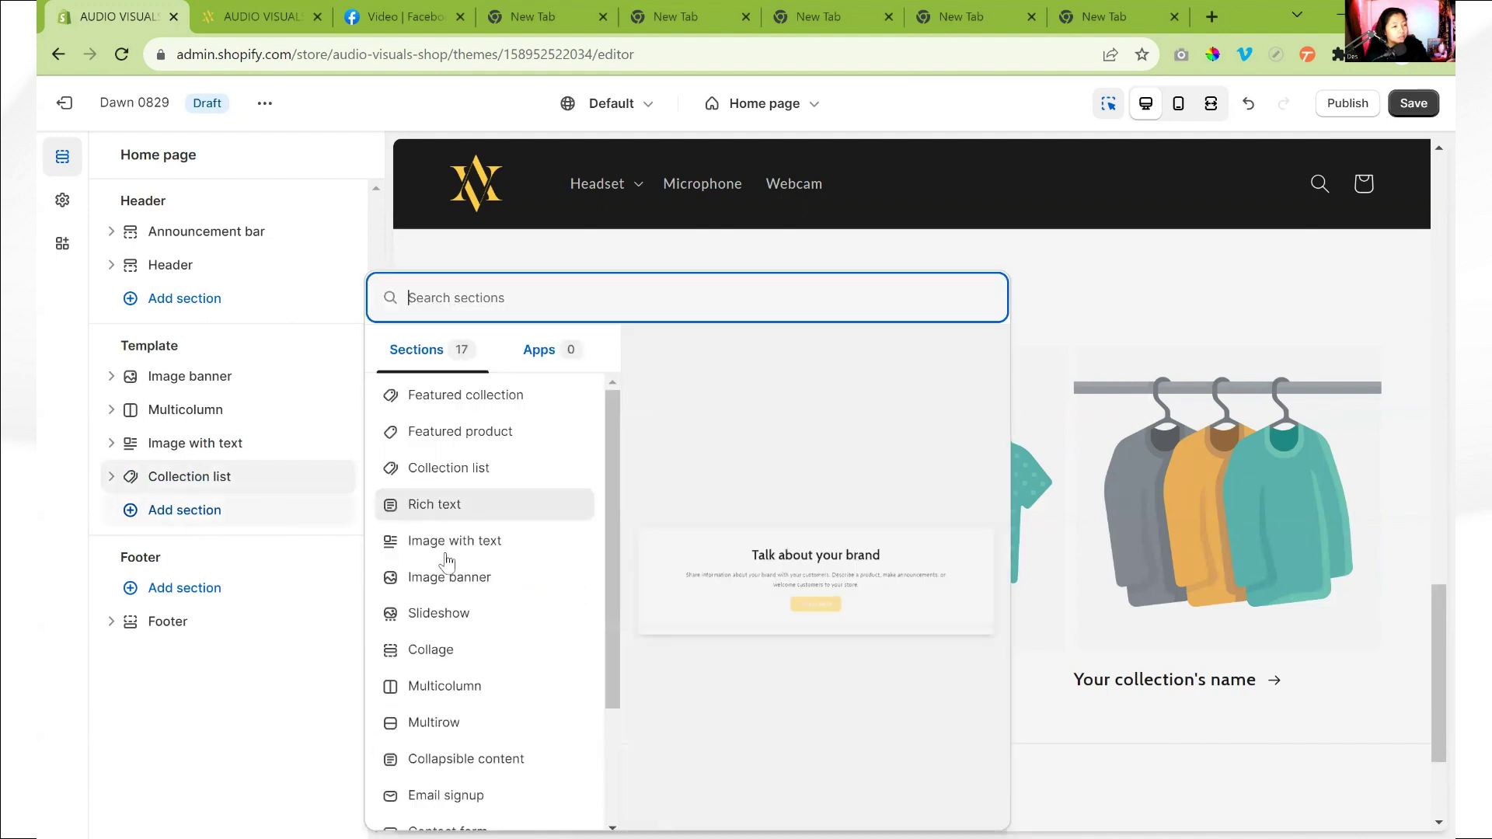
left_click(489, 686)
left_click(110, 511)
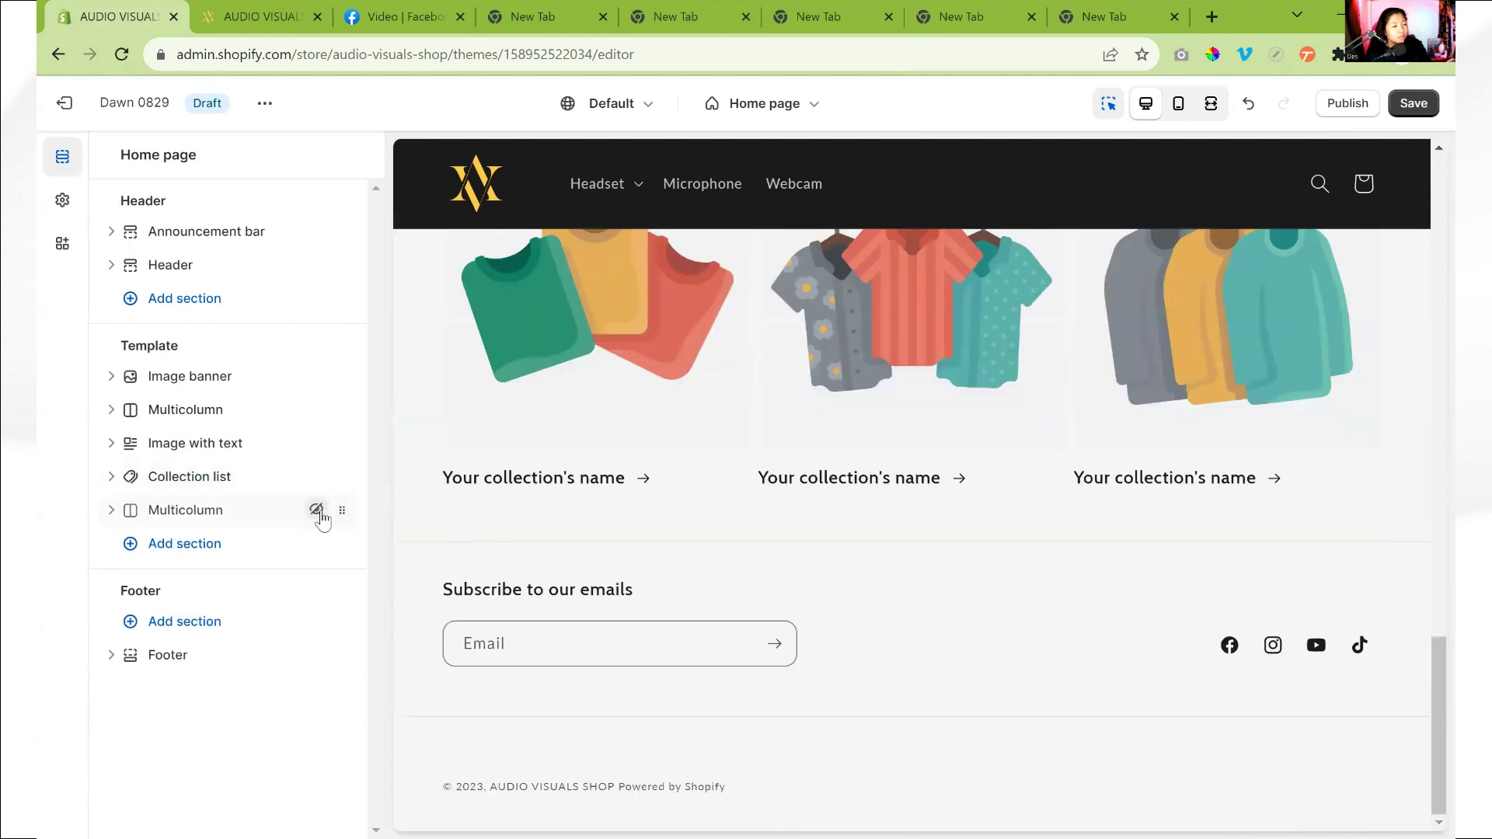
Step: Unhide the Multicolumn section below the Collection list and view its duplicate, hide and remove options without applying any
left_click(317, 510)
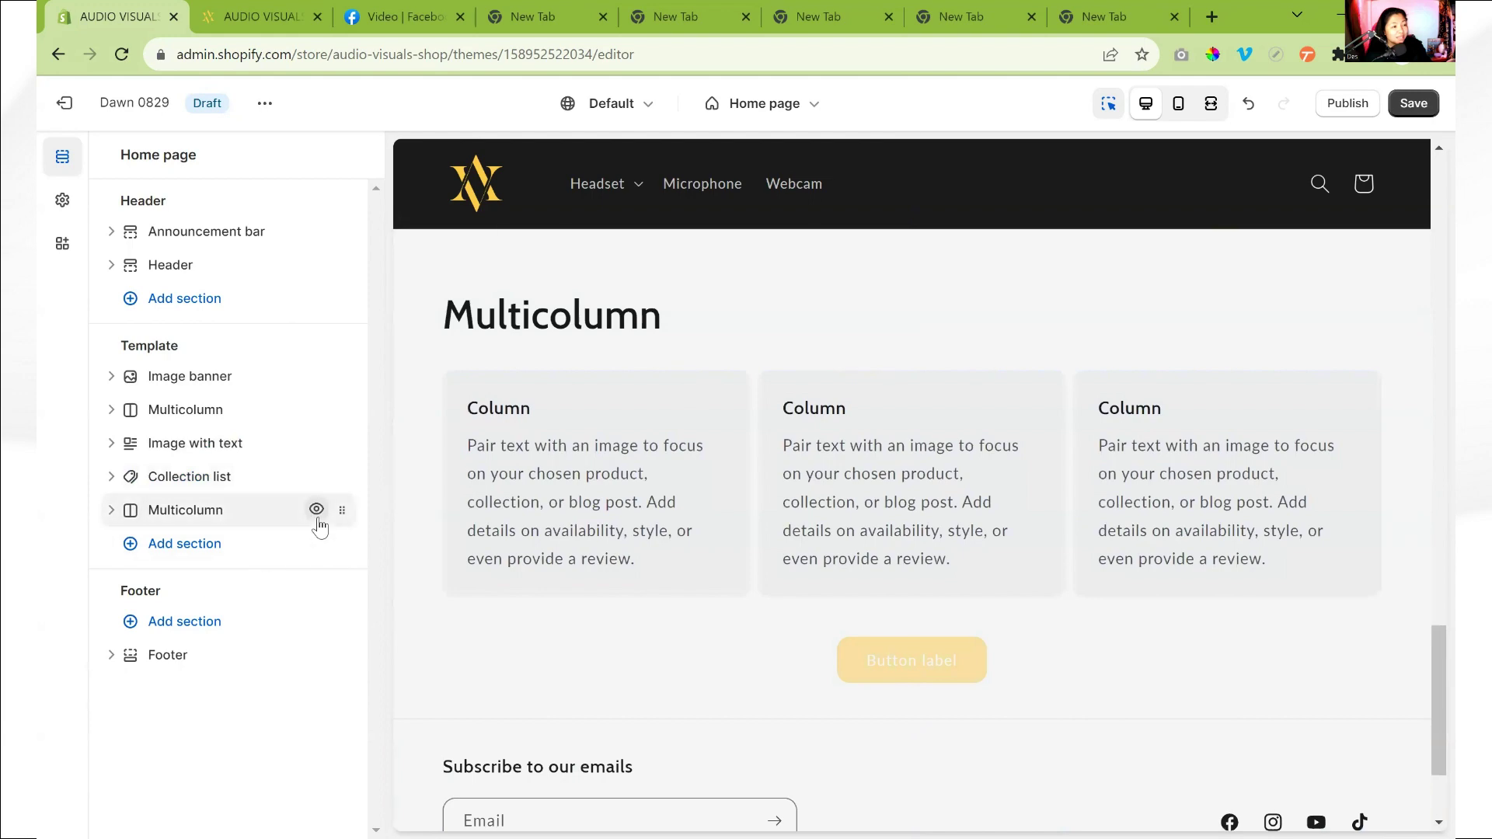
left_click_drag(323, 513, 280, 536)
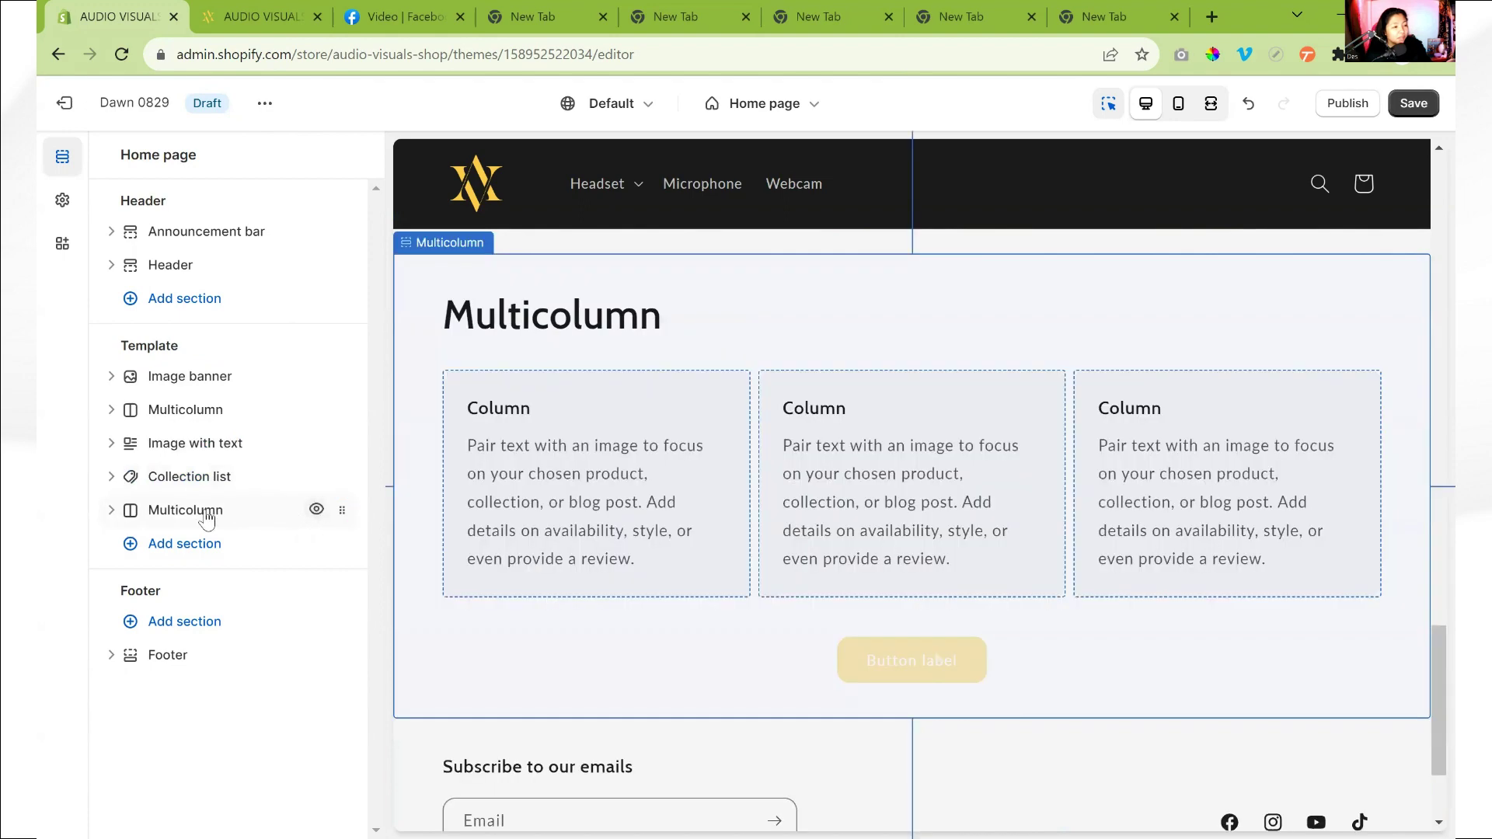
left_click(202, 510)
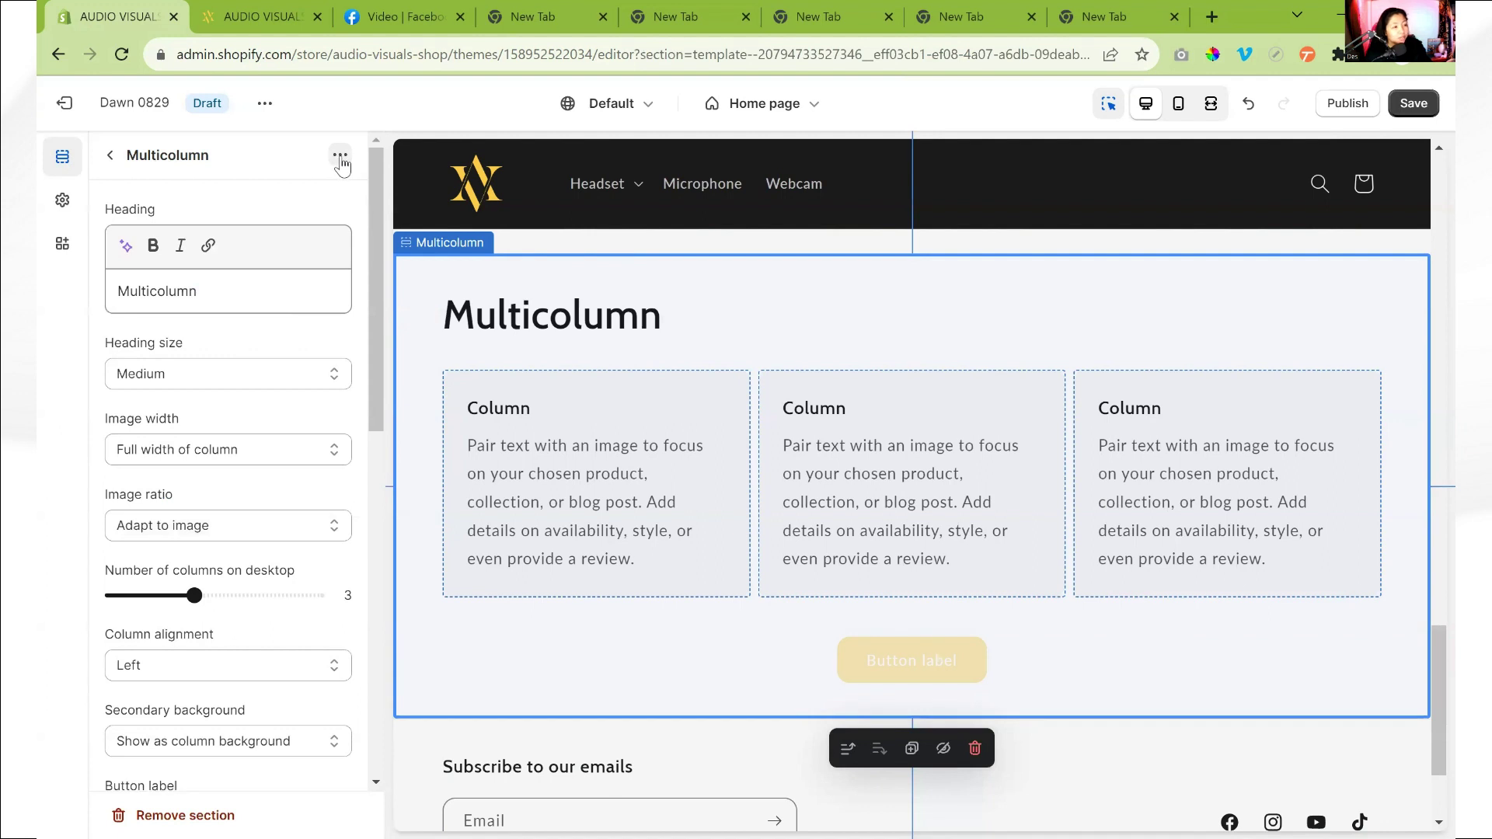
left_click(342, 162)
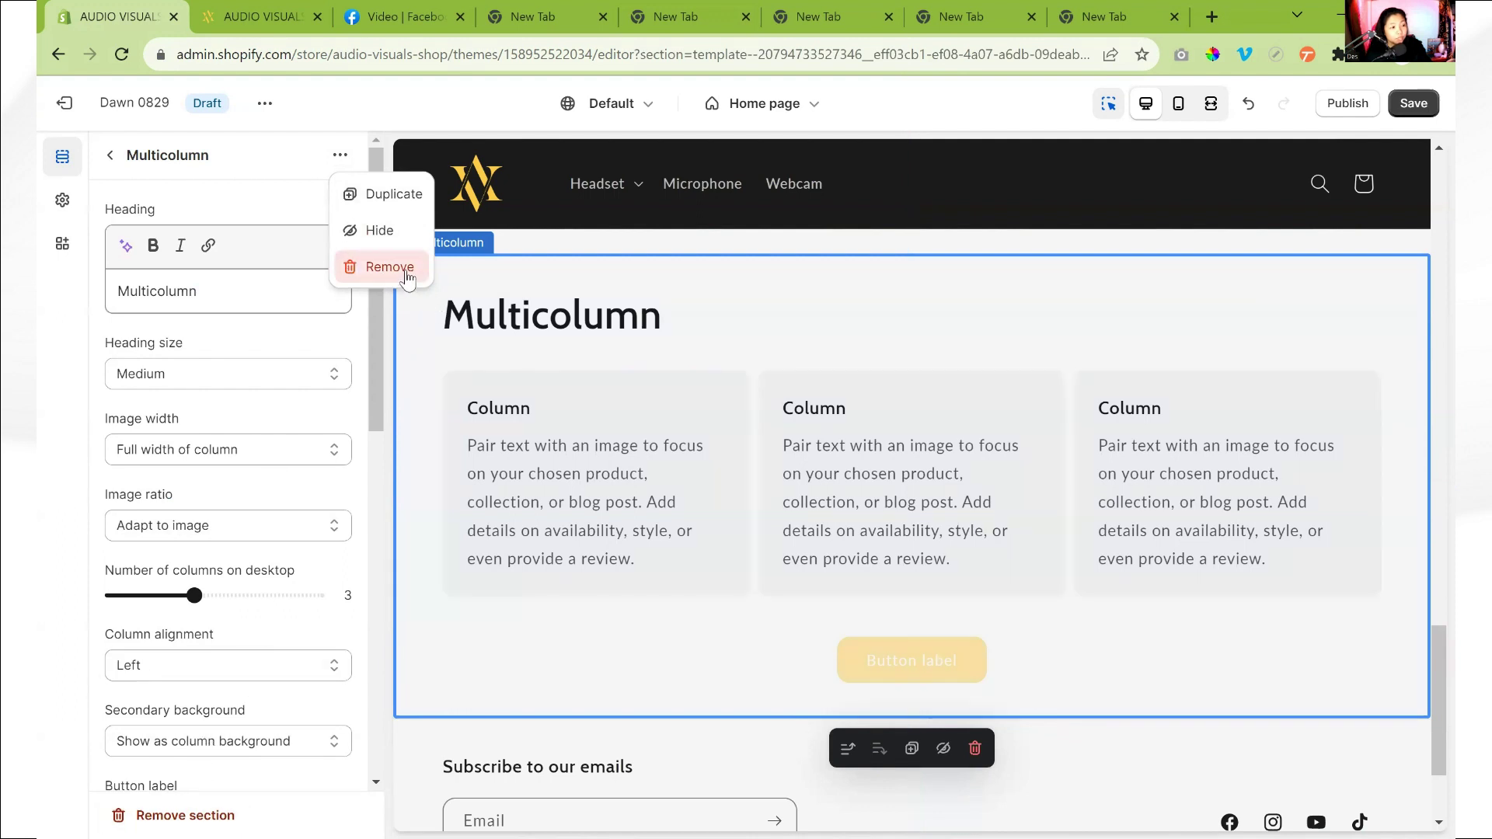
left_click(139, 150)
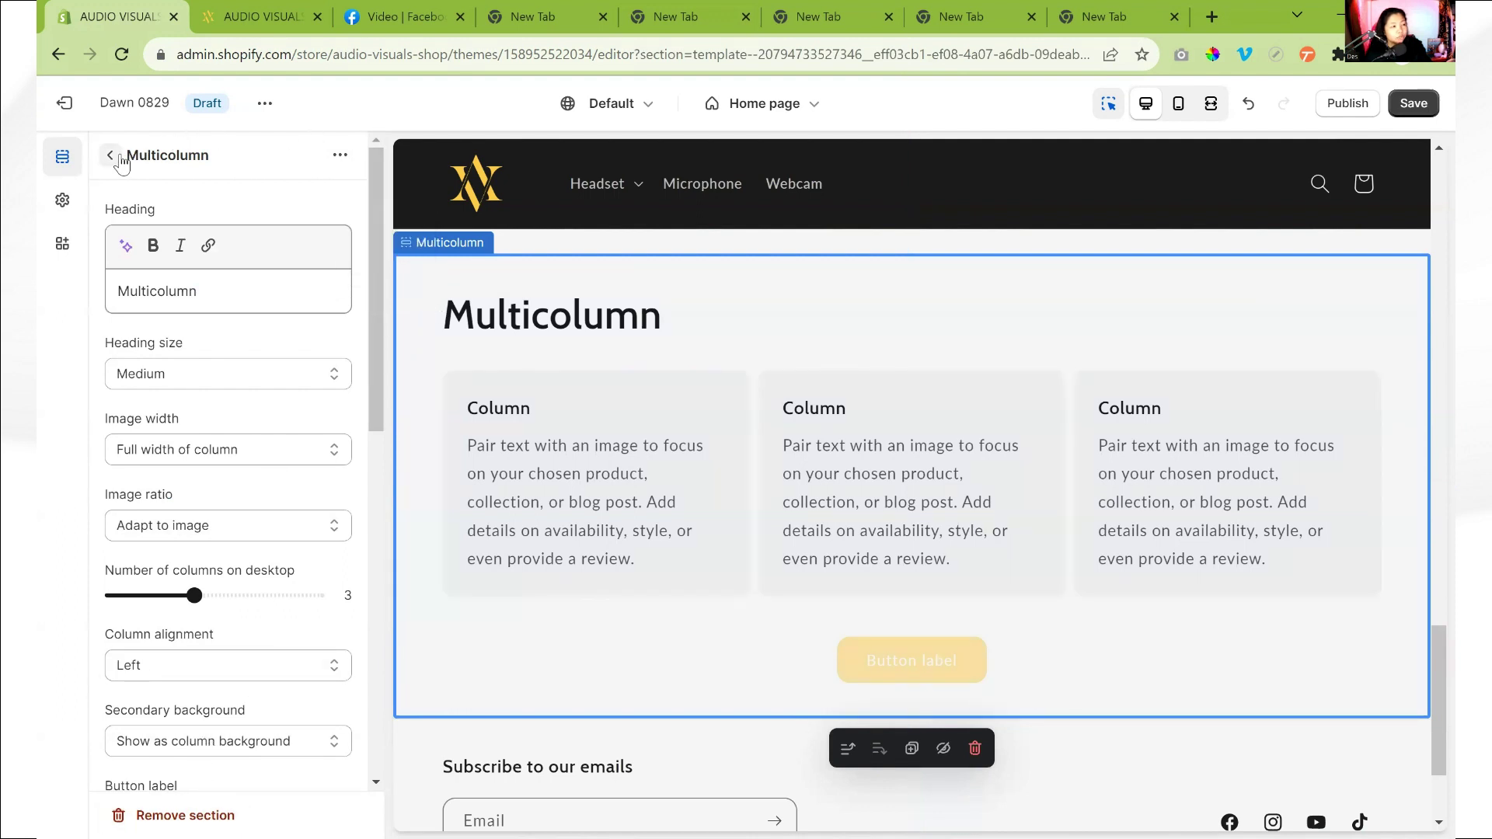
left_click(109, 155)
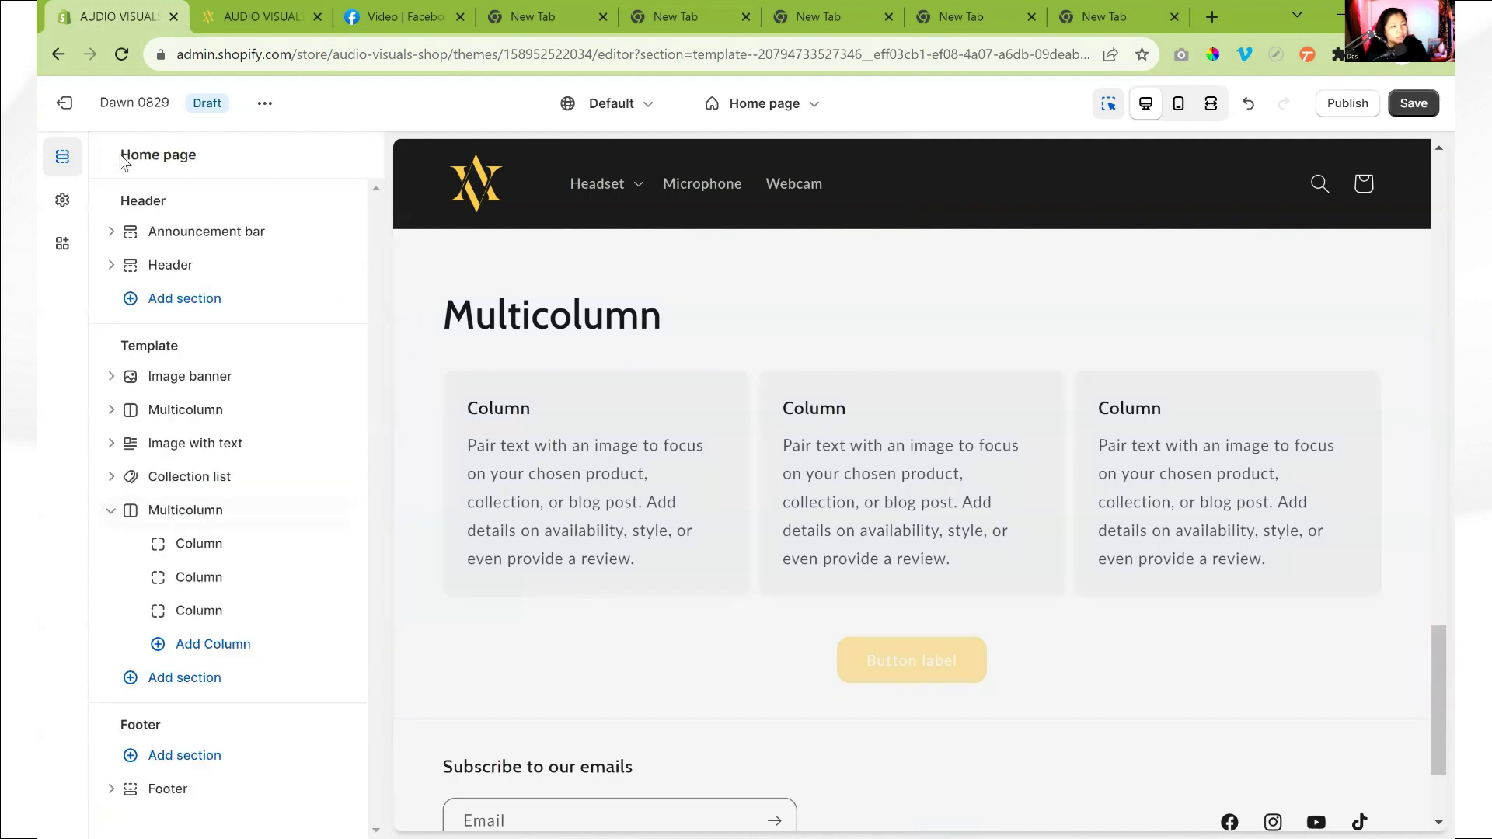
left_click(112, 510)
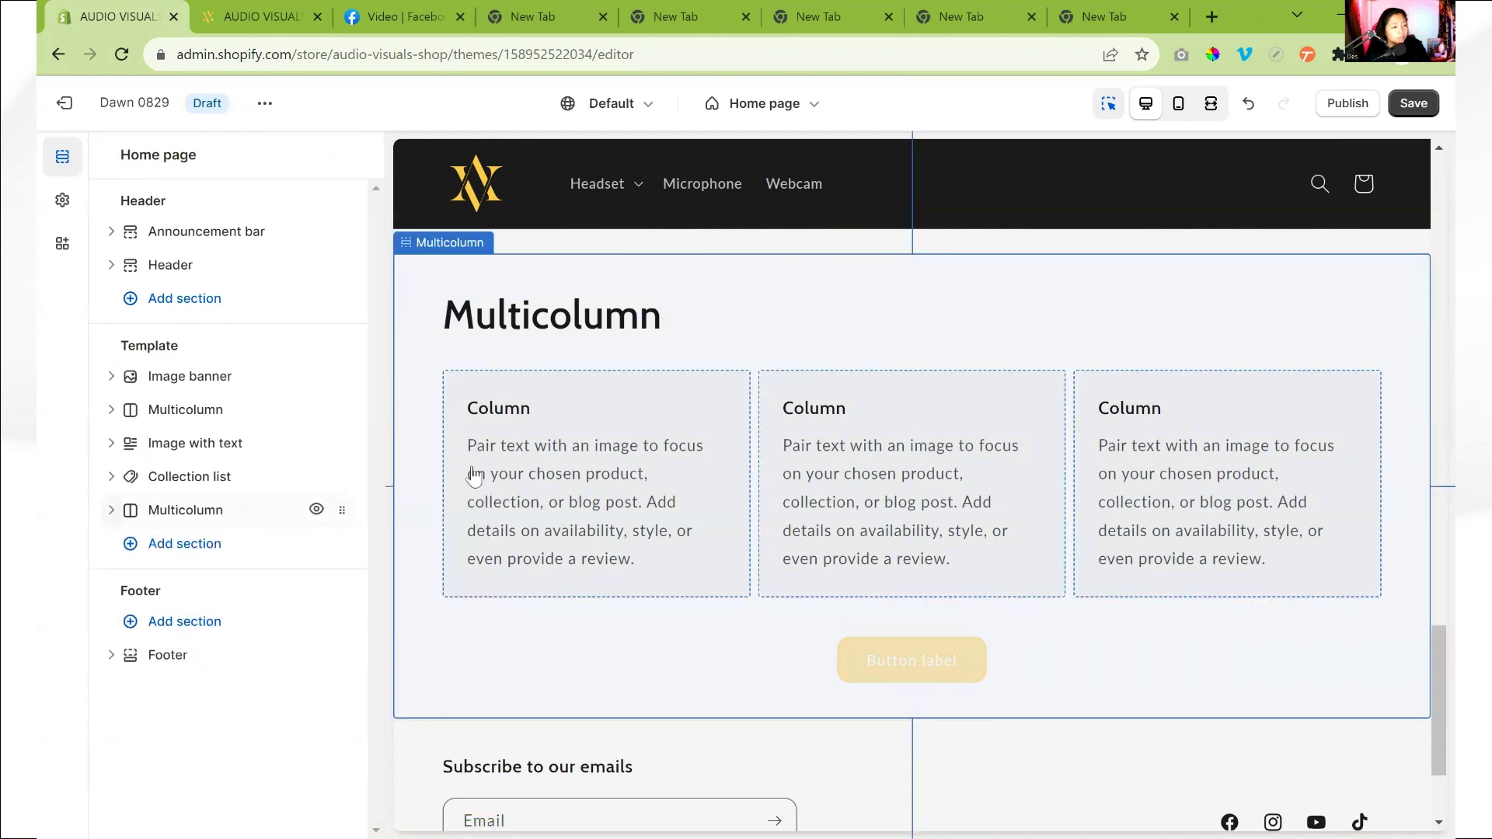
Step: Add a Collapsible content section below the second Multicolumn section and collapse its rows in the section list
left_click(185, 543)
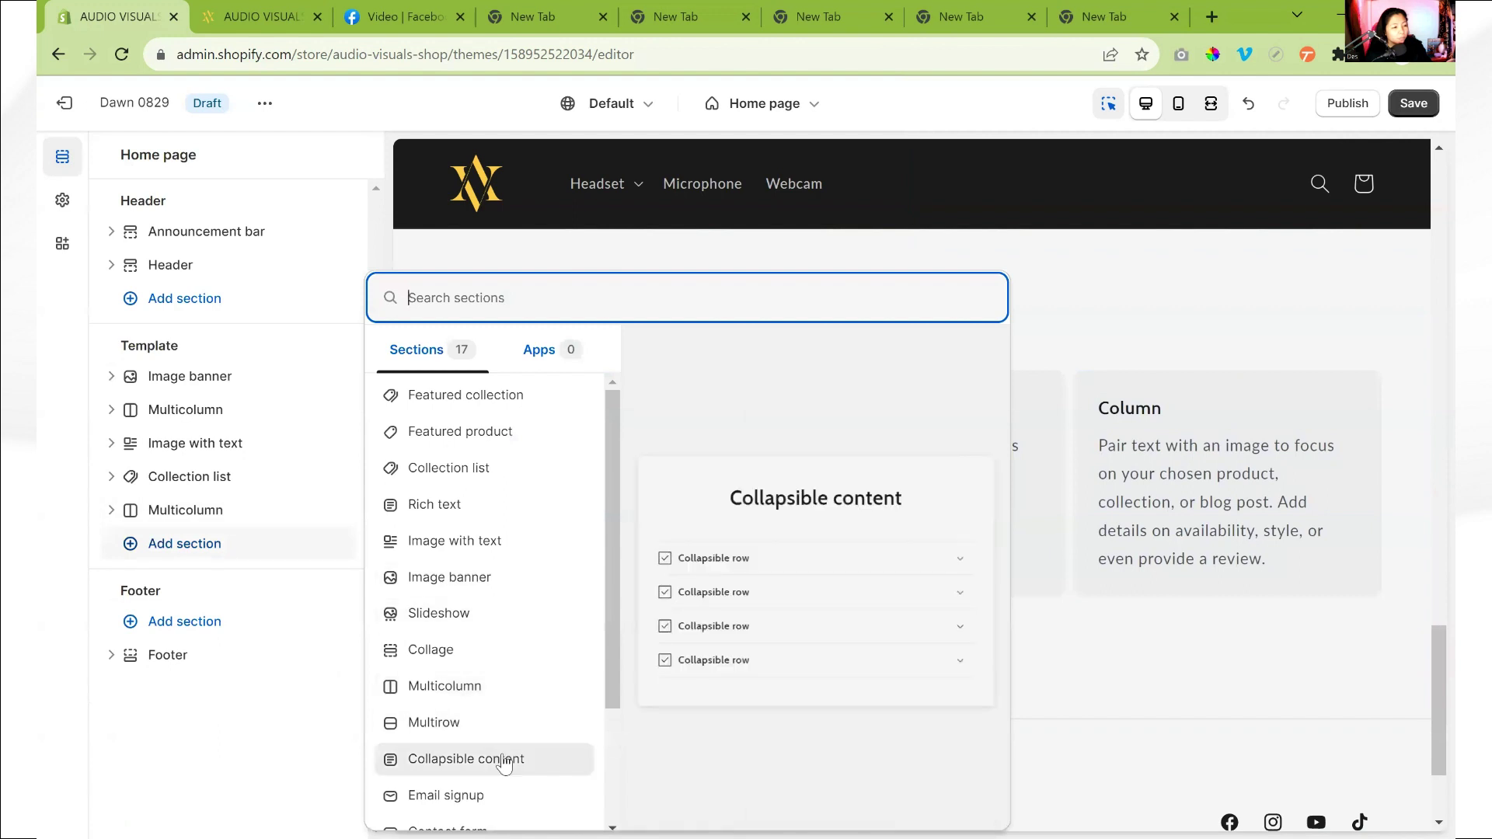
left_click(277, 692)
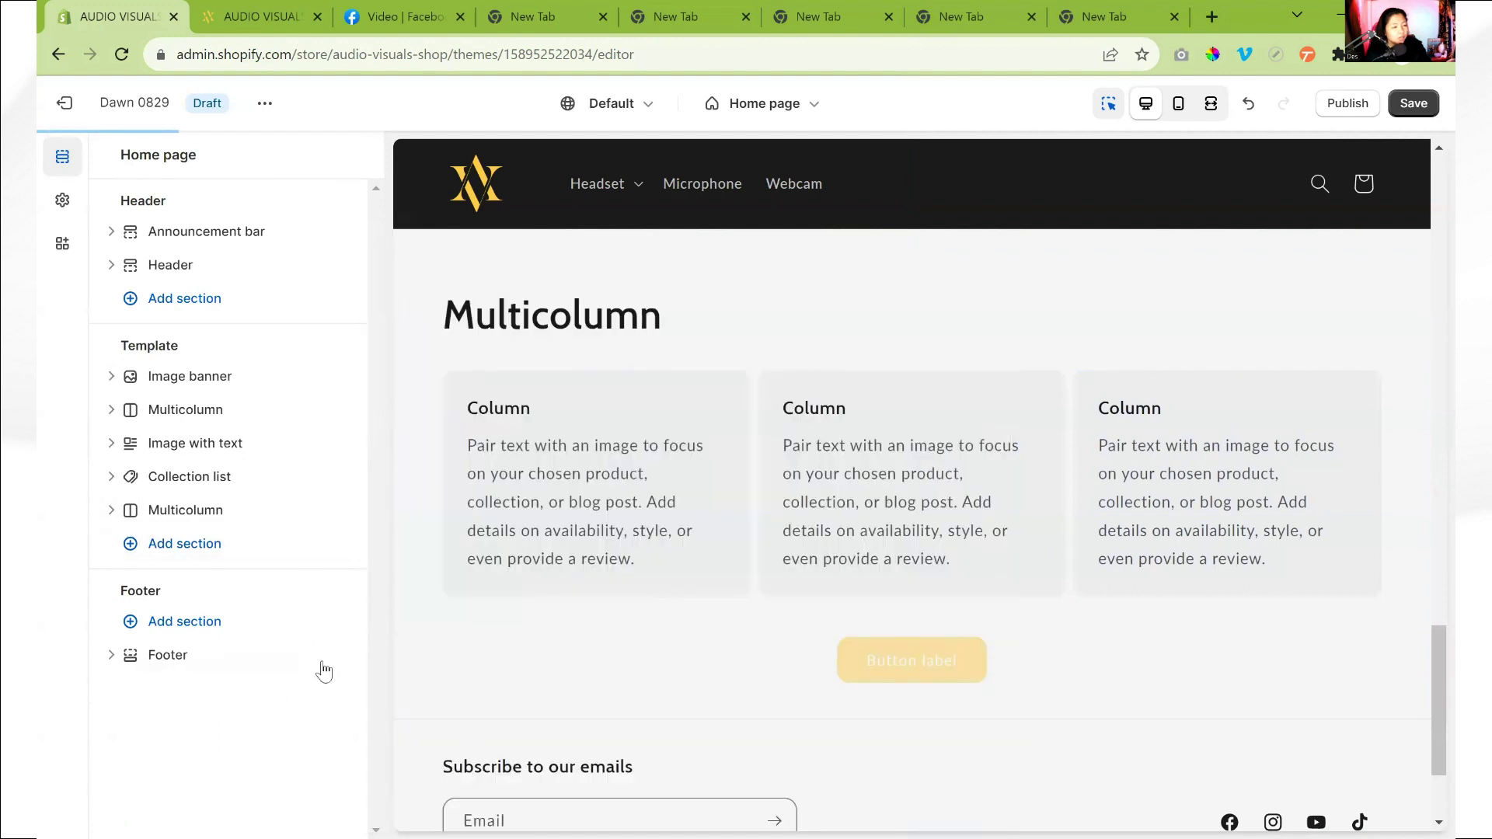
left_click(112, 488)
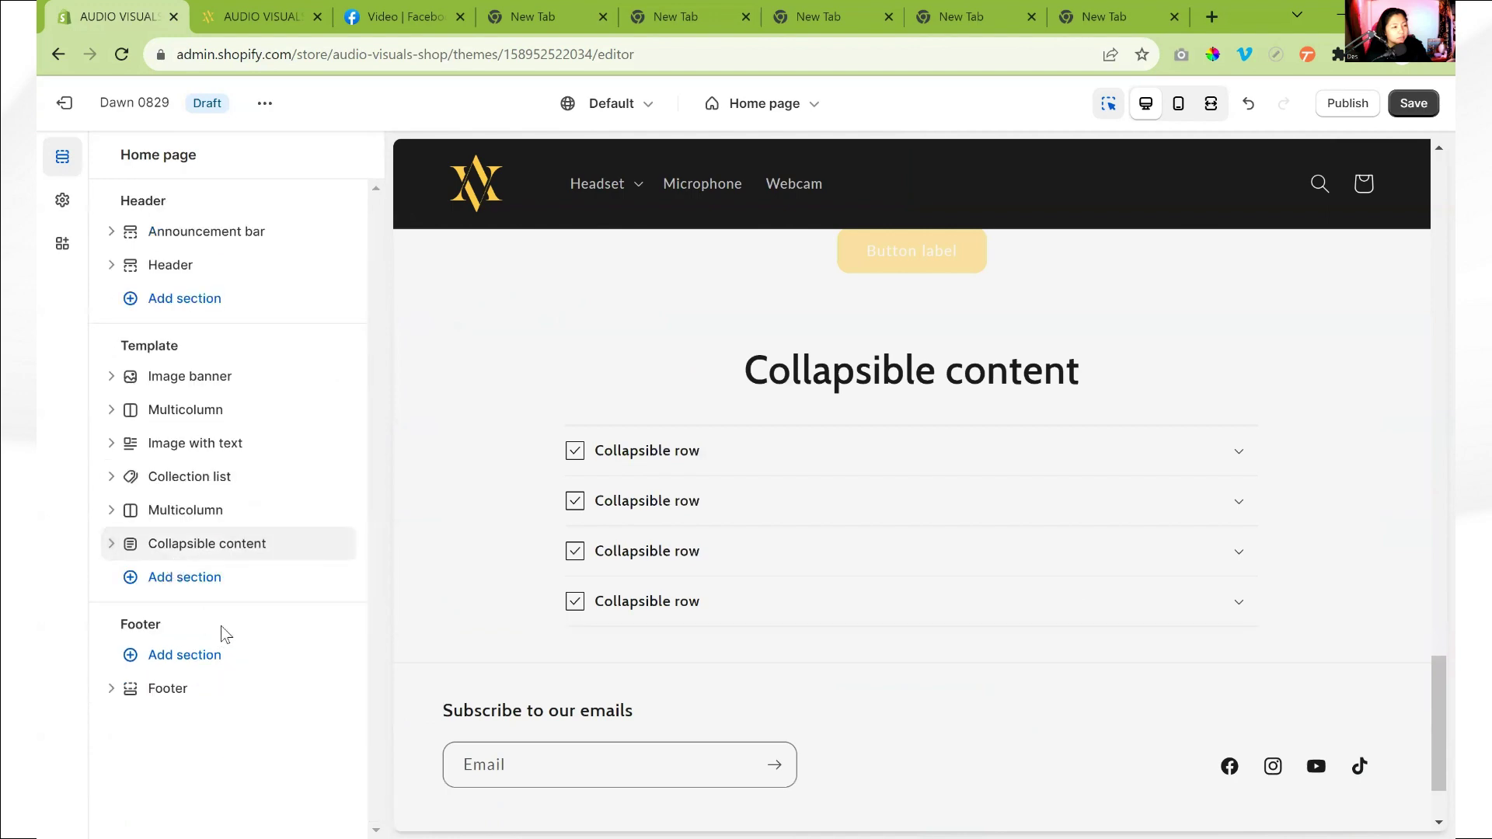
Step: Add a second Image with text section below the Collapsible content section and collapse its blocks
left_click(203, 577)
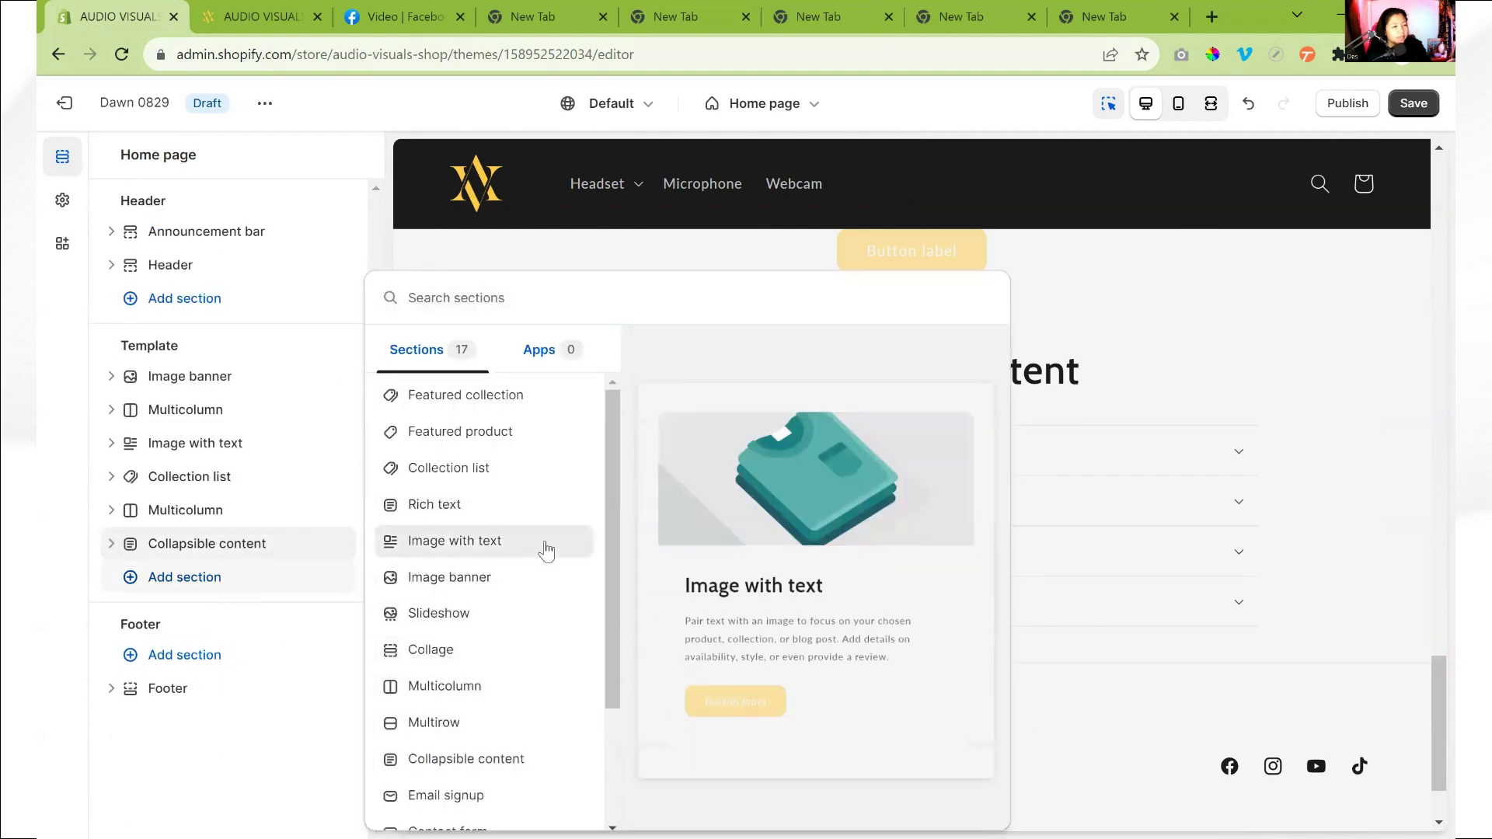
left_click(542, 546)
left_click(105, 531)
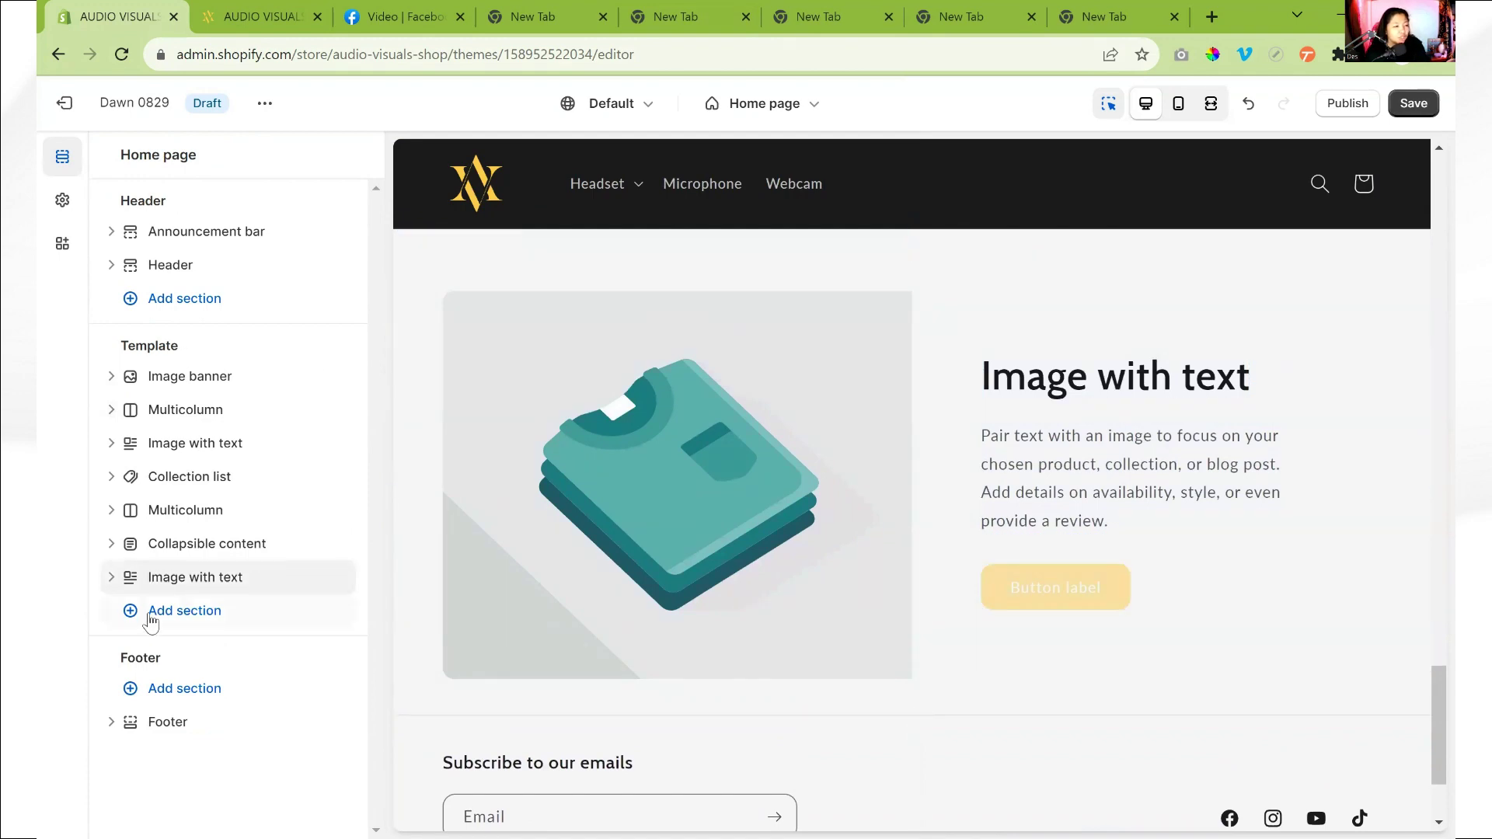
scroll(782, 456, "up", 5)
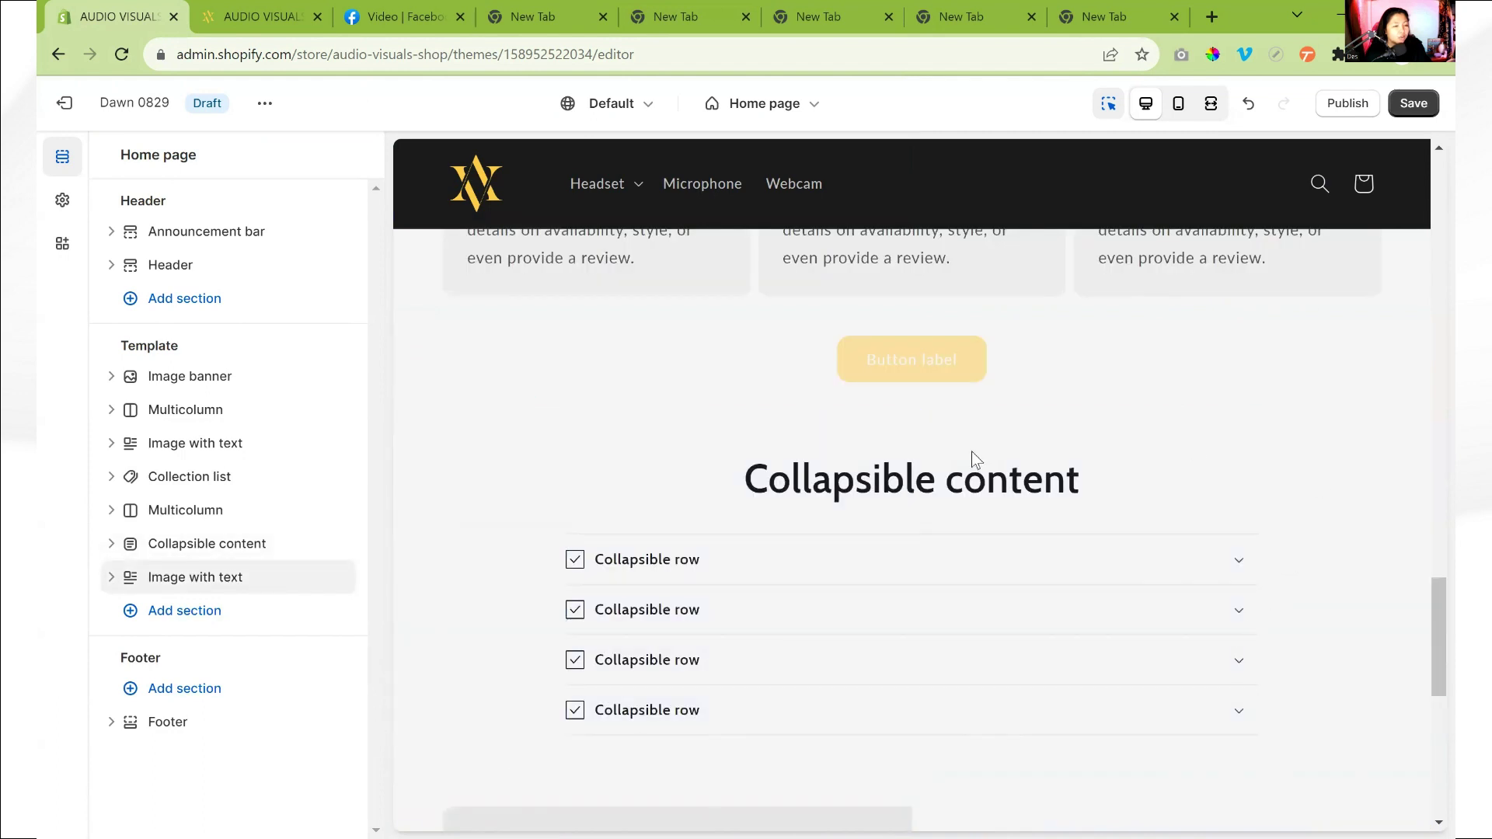
Step: Review the added sections in the page preview, from the Collapsible content back up to the first Image with text section
scroll(820, 567, "down", 1)
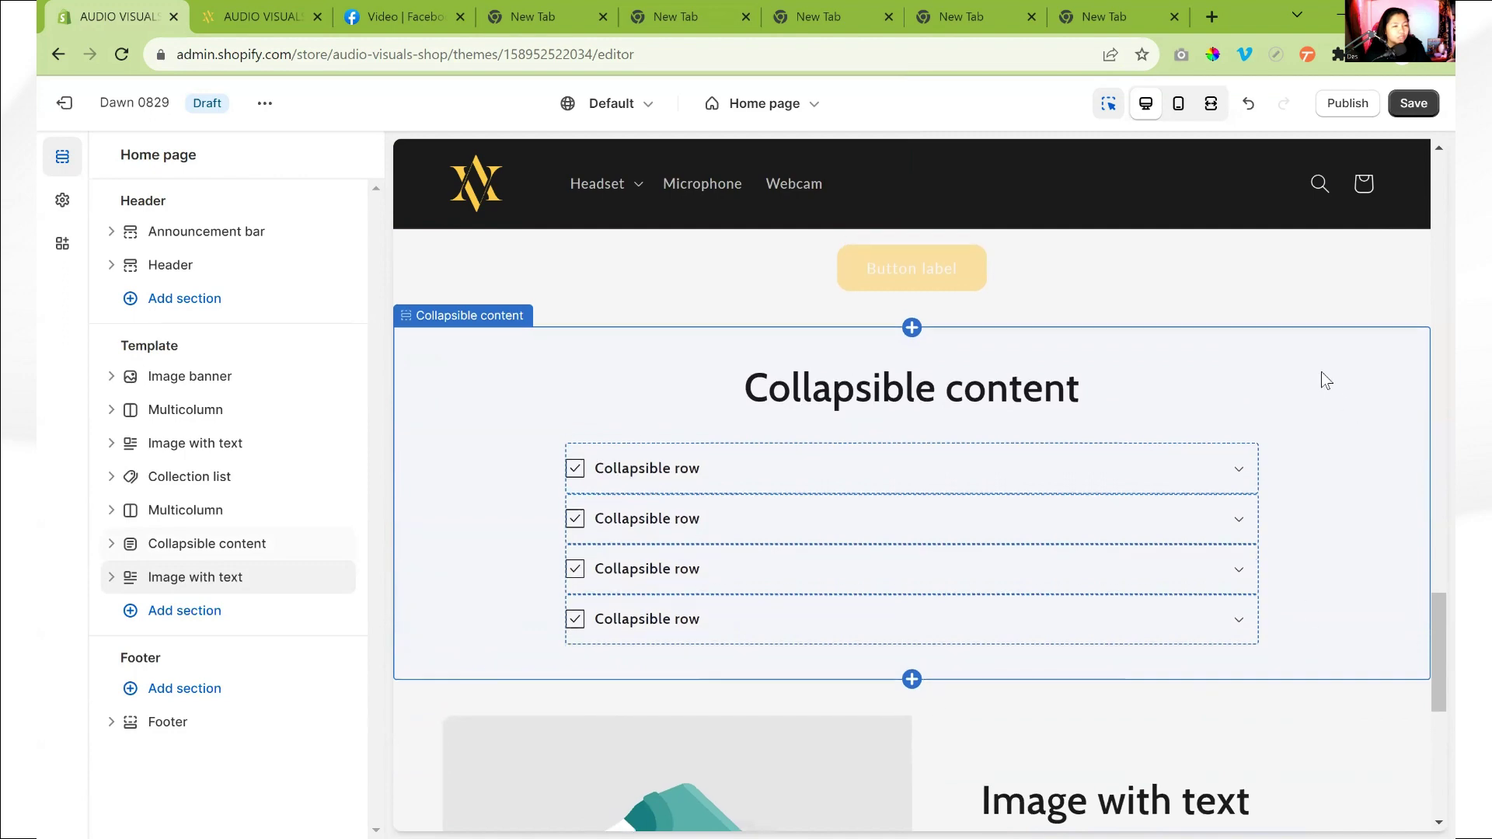
scroll(1321, 371, "up", 3)
scroll(537, 454, "up", 1)
scroll(571, 330, "up", 1)
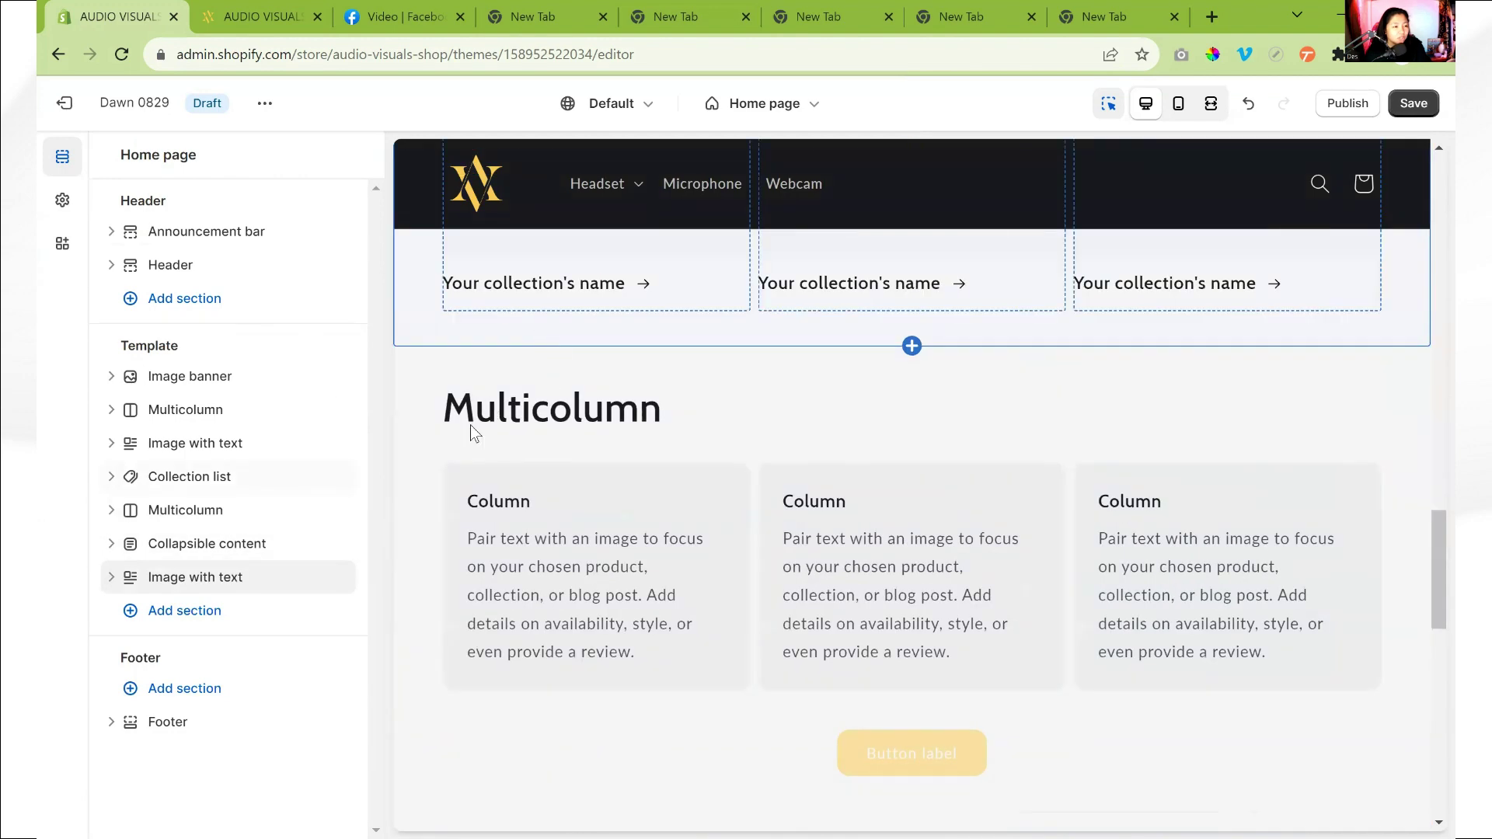
scroll(582, 276, "up", 3)
scroll(413, 536, "up", 4)
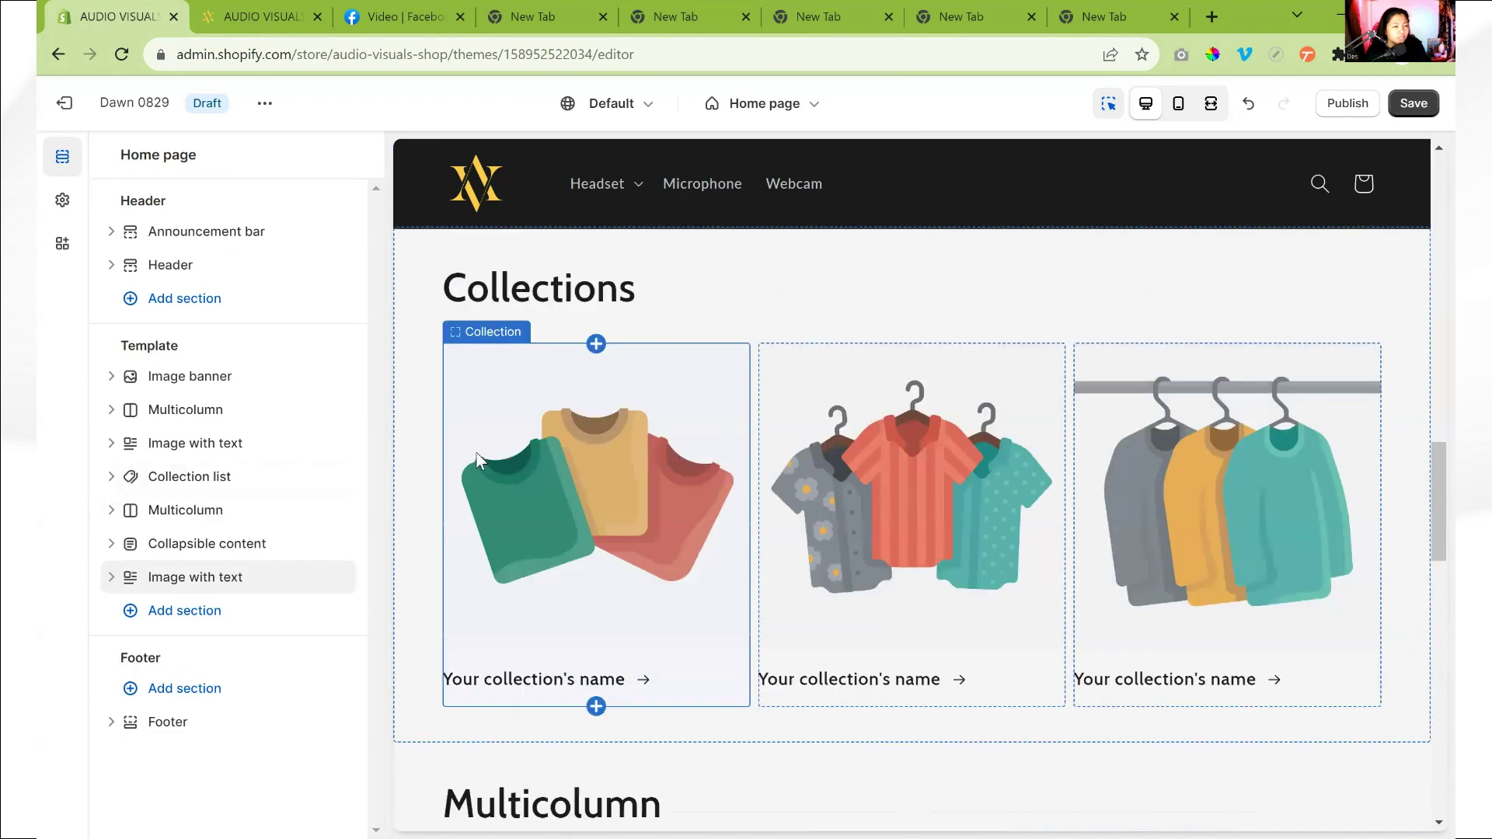
scroll(426, 482, "up", 4)
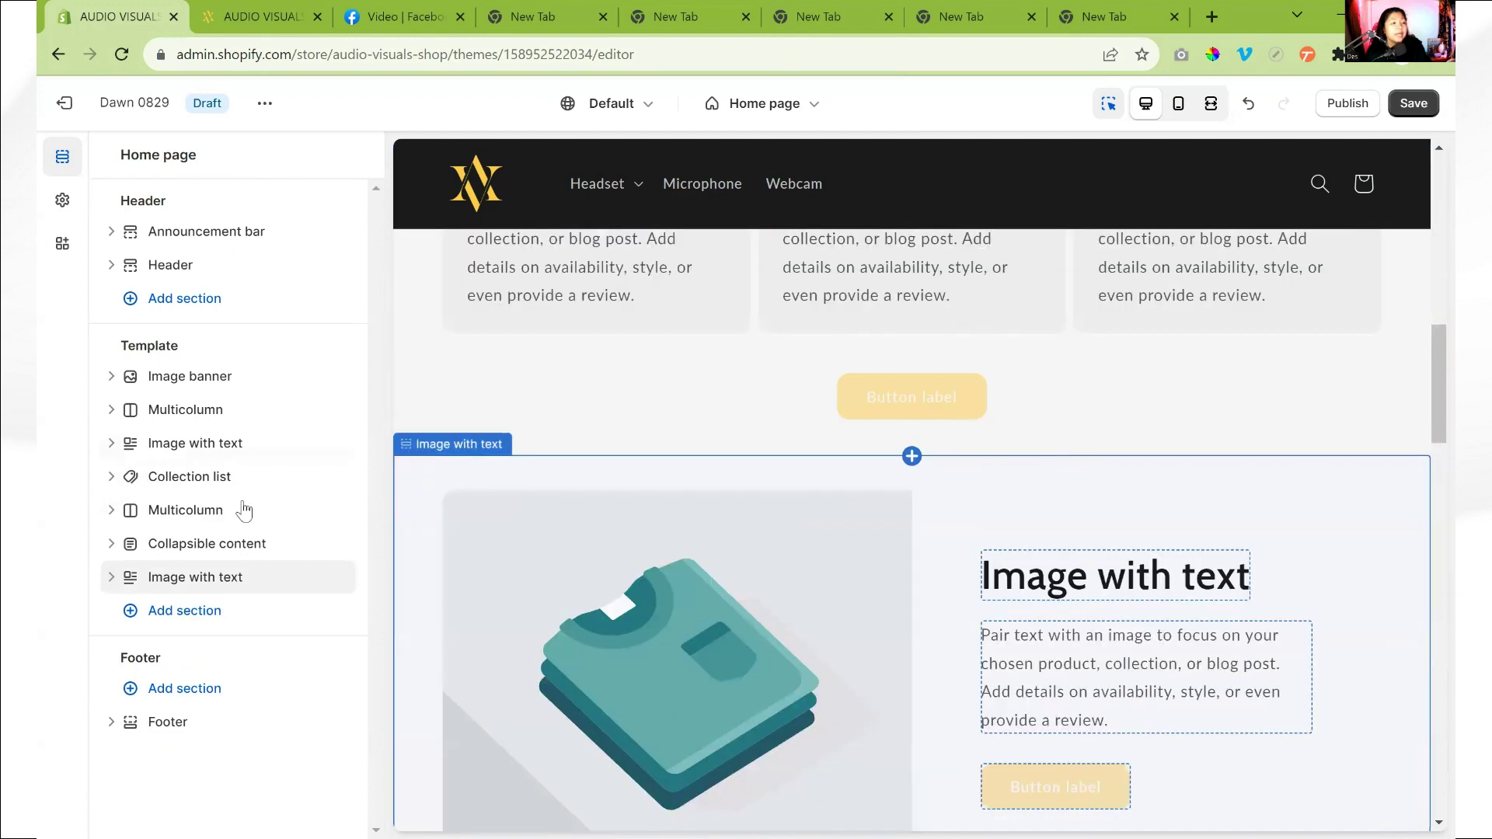
Step: Try a Caption block in the last Image with text section, remove it again and collapse the section's blocks
left_click(110, 577)
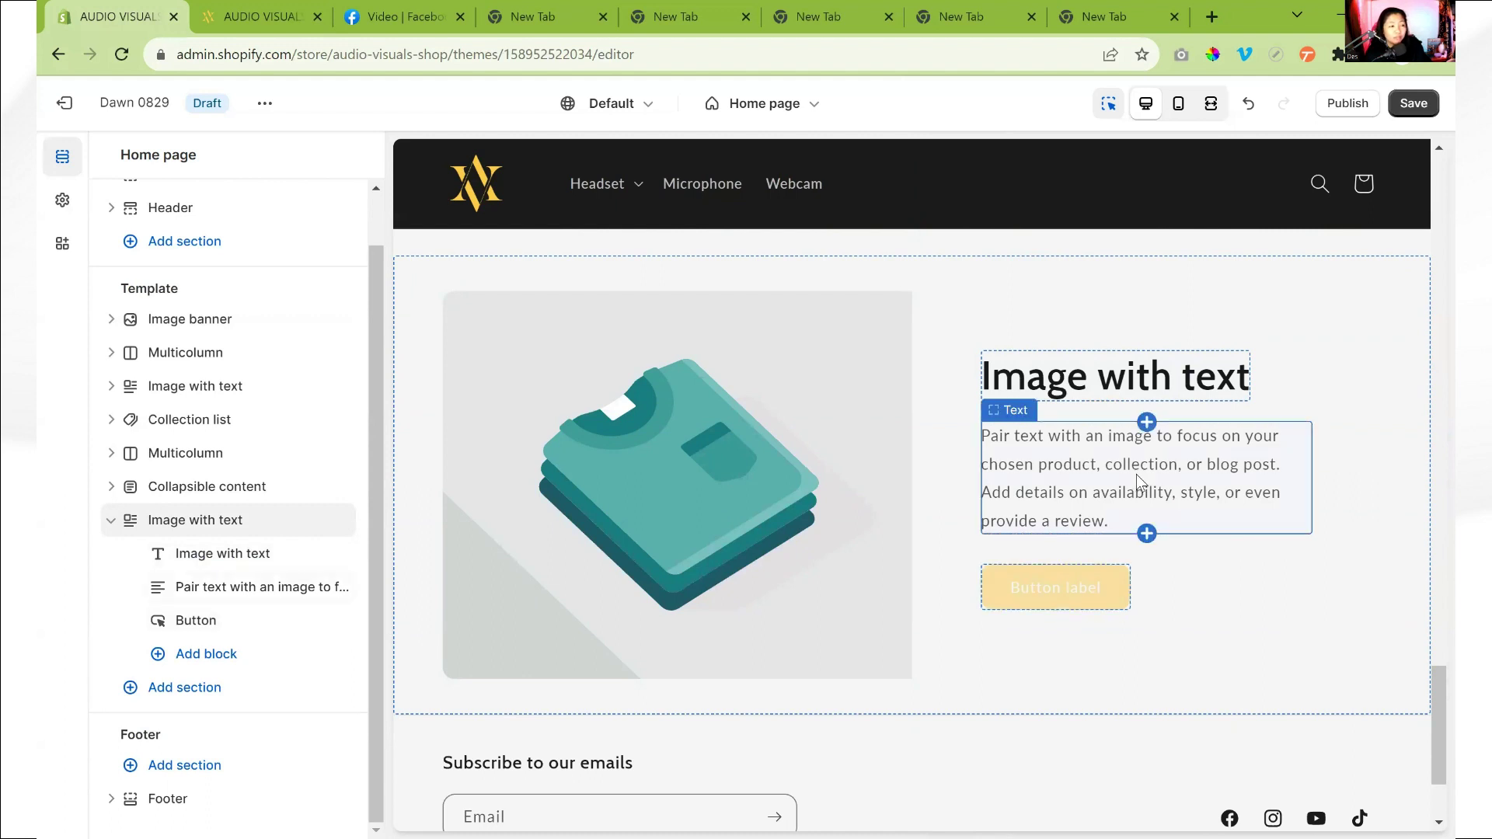
left_click(206, 655)
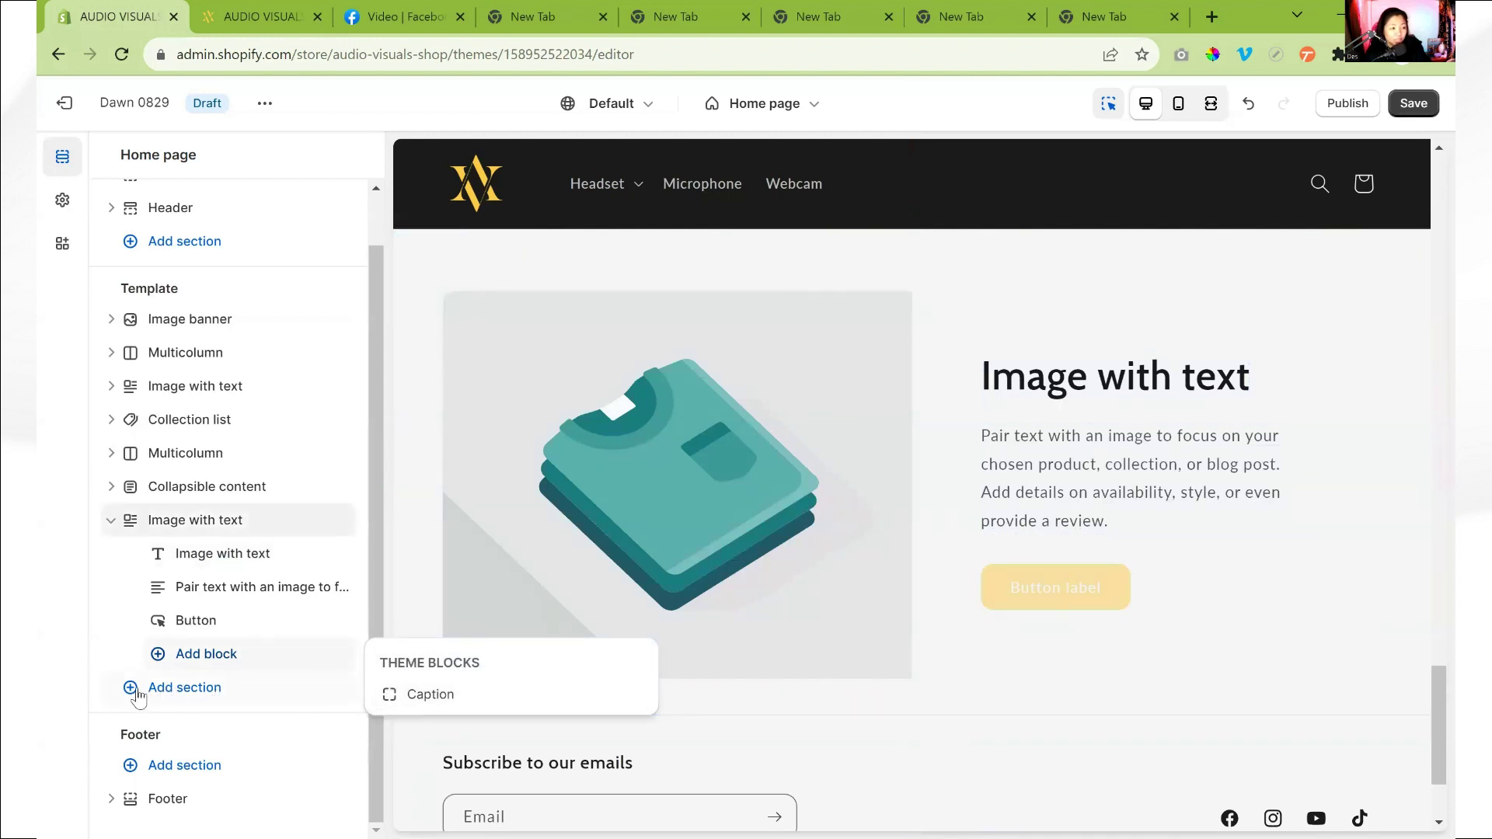
left_click(465, 700)
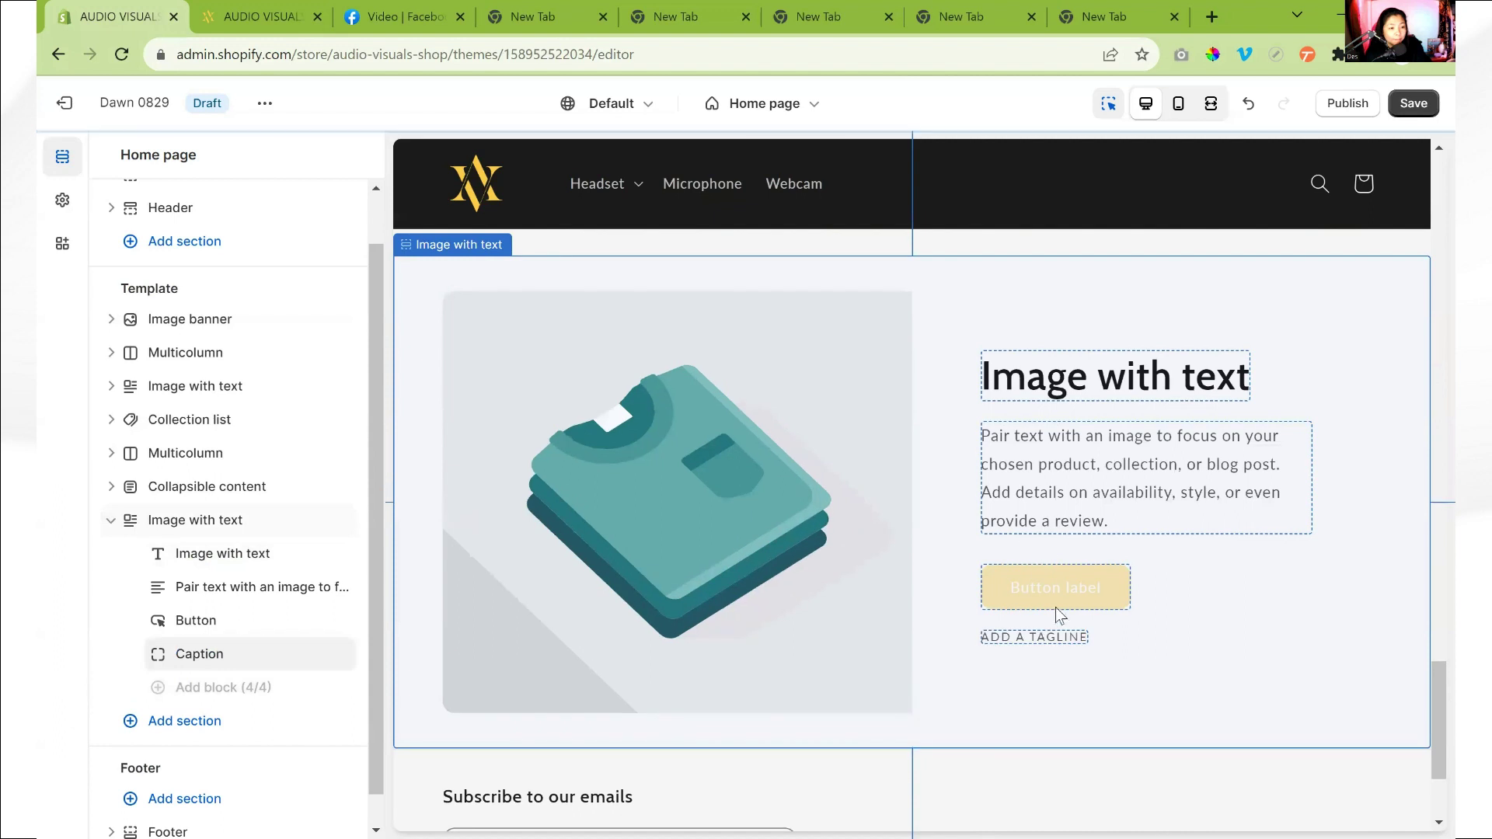
left_click(200, 653)
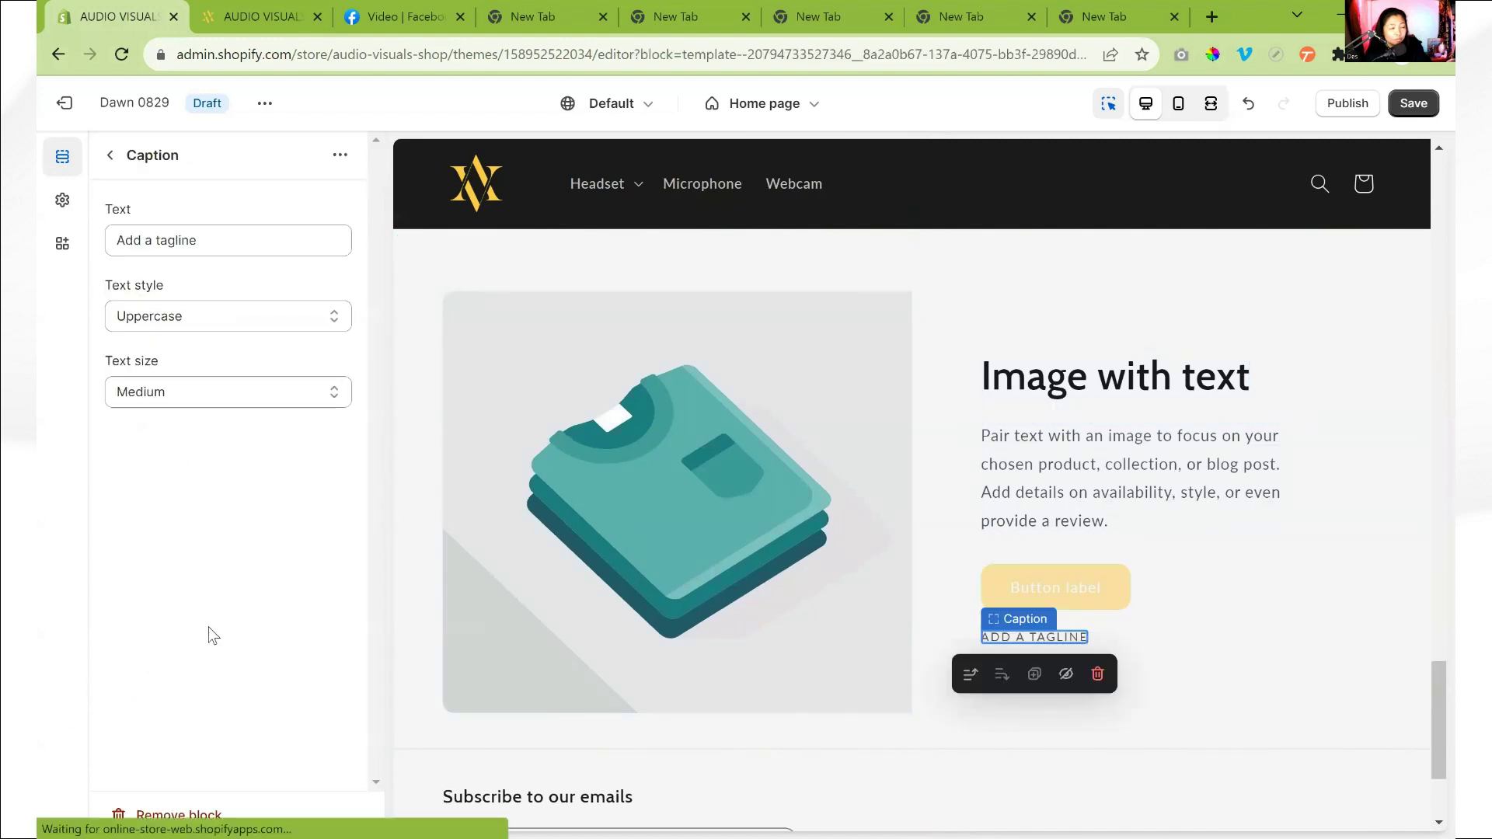
left_click(167, 815)
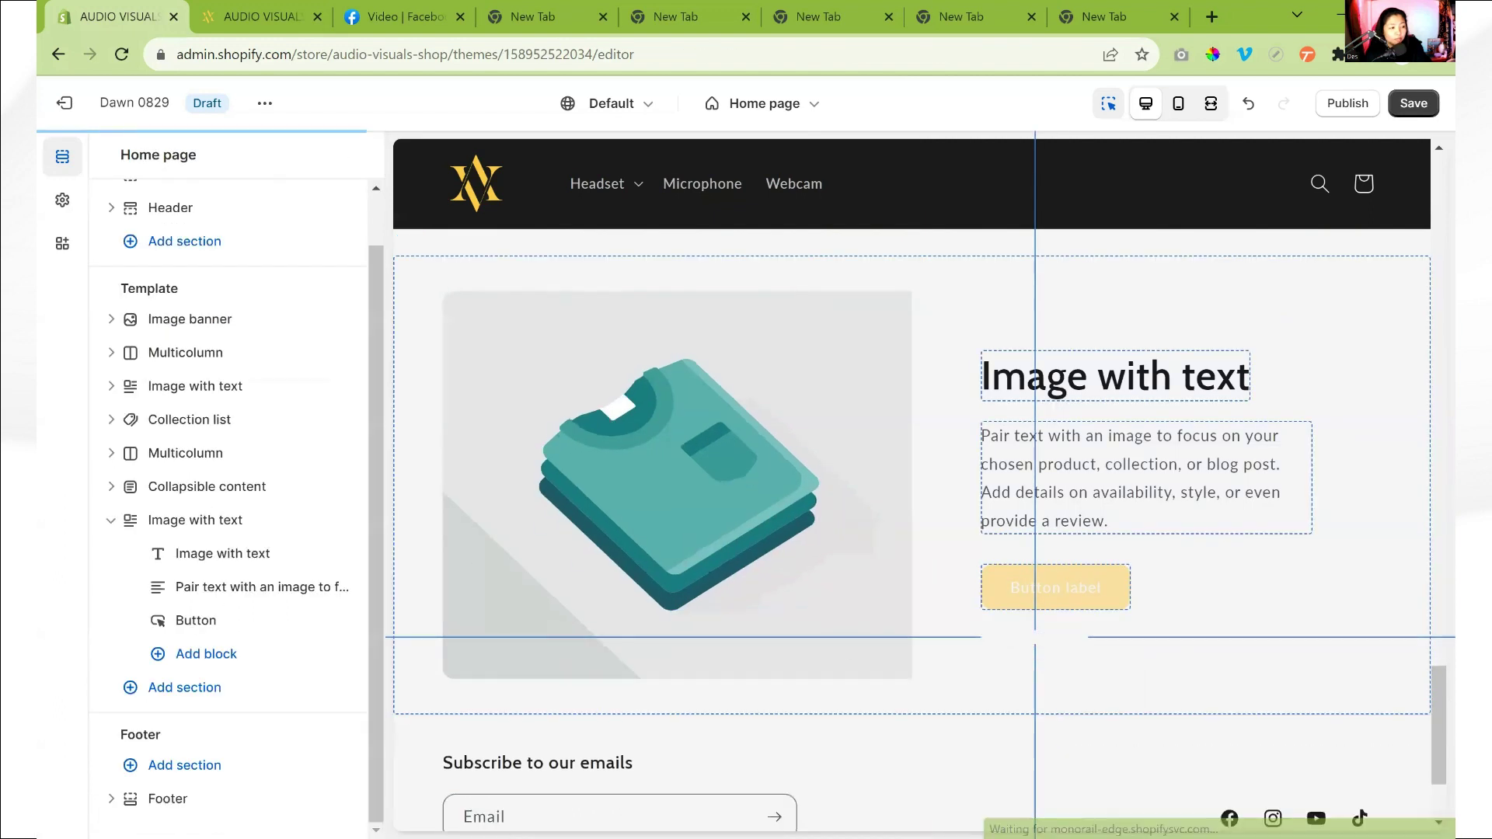
left_click(220, 698)
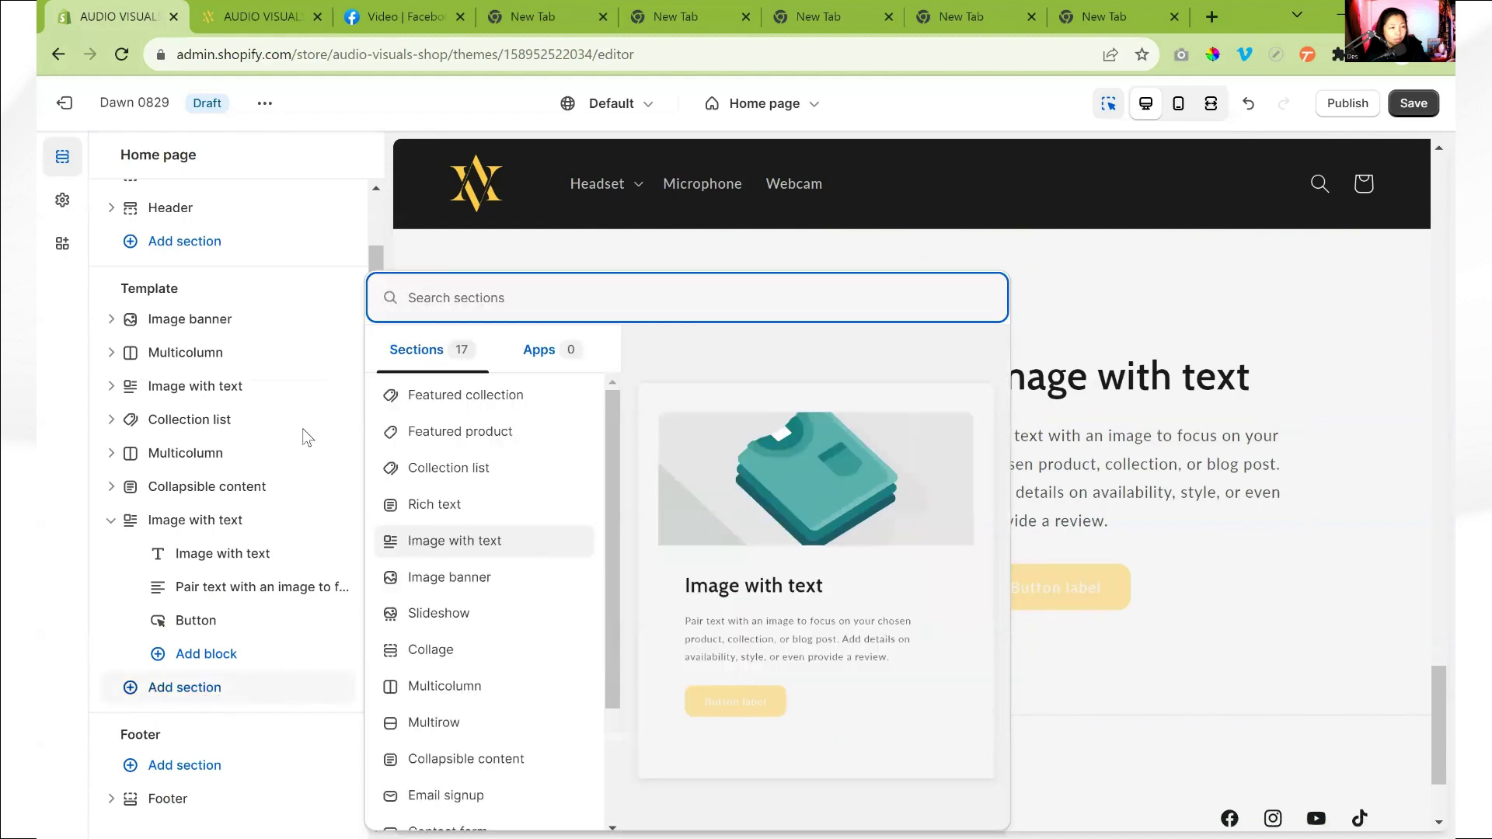
left_click(113, 520)
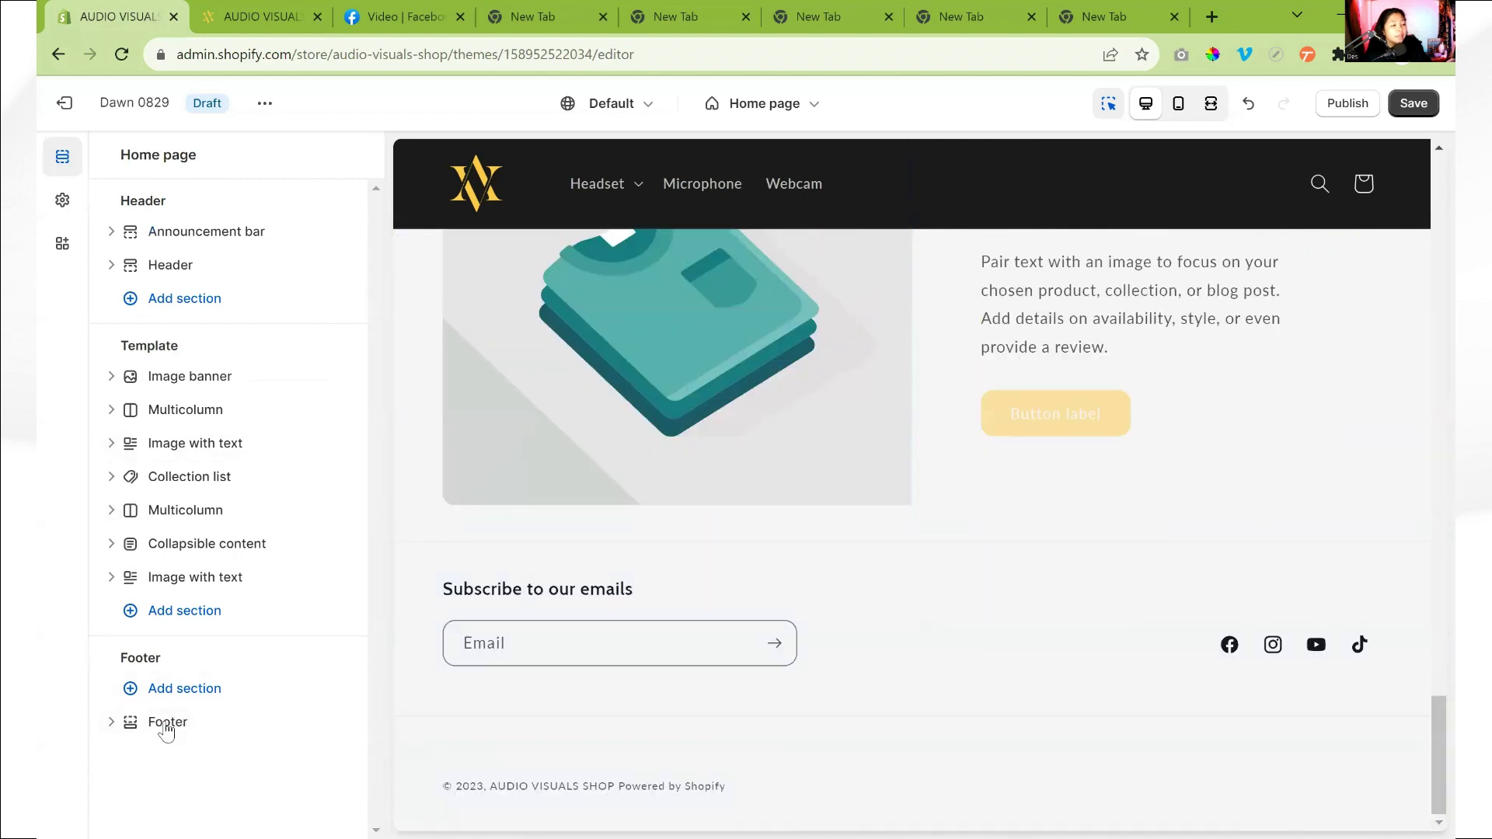
Step: Add a Brand information block and a Menu block to the Footer section
left_click(109, 722)
left_click(206, 755)
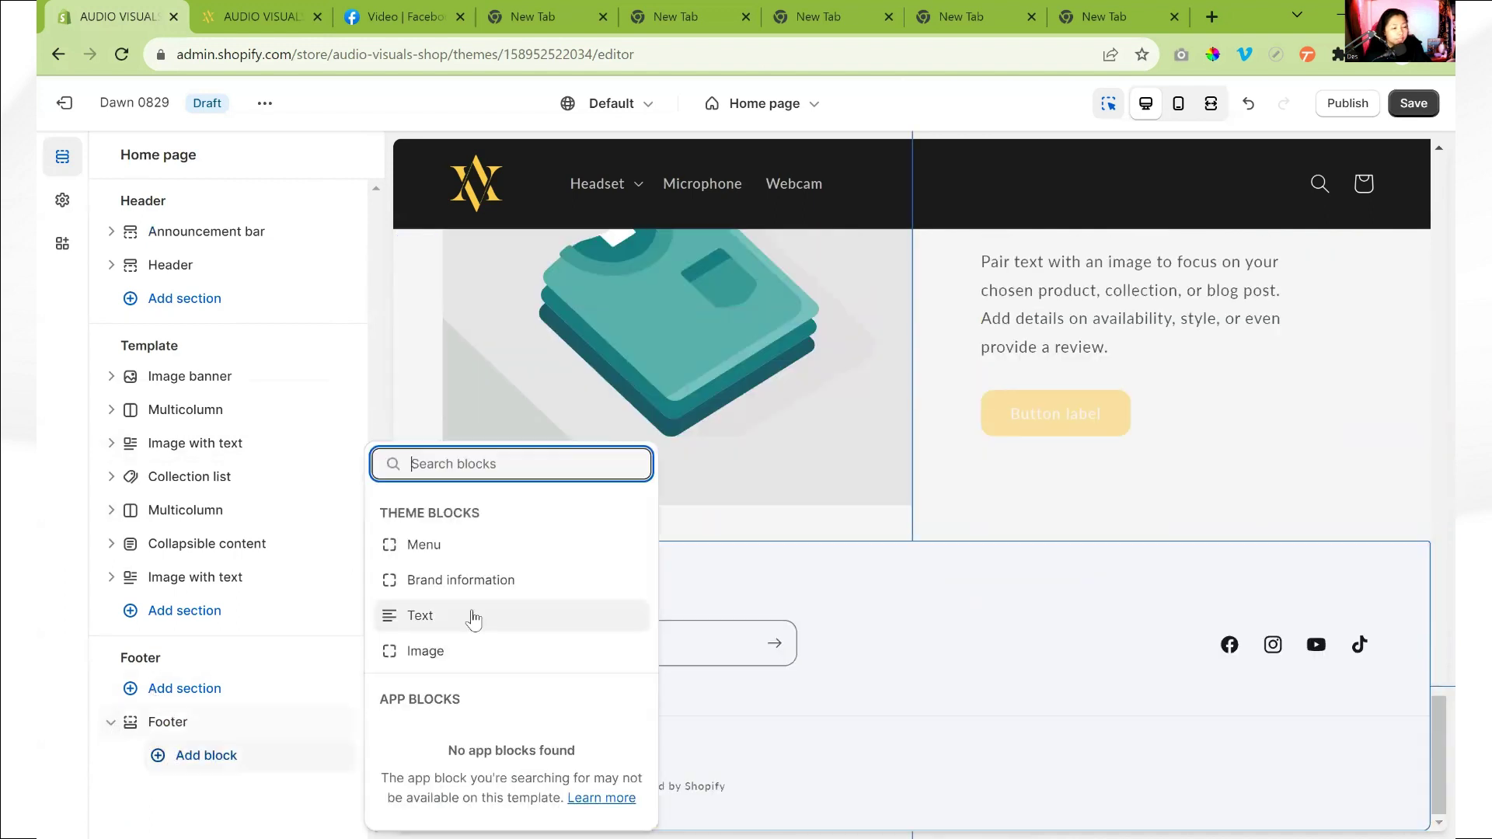
left_click(481, 584)
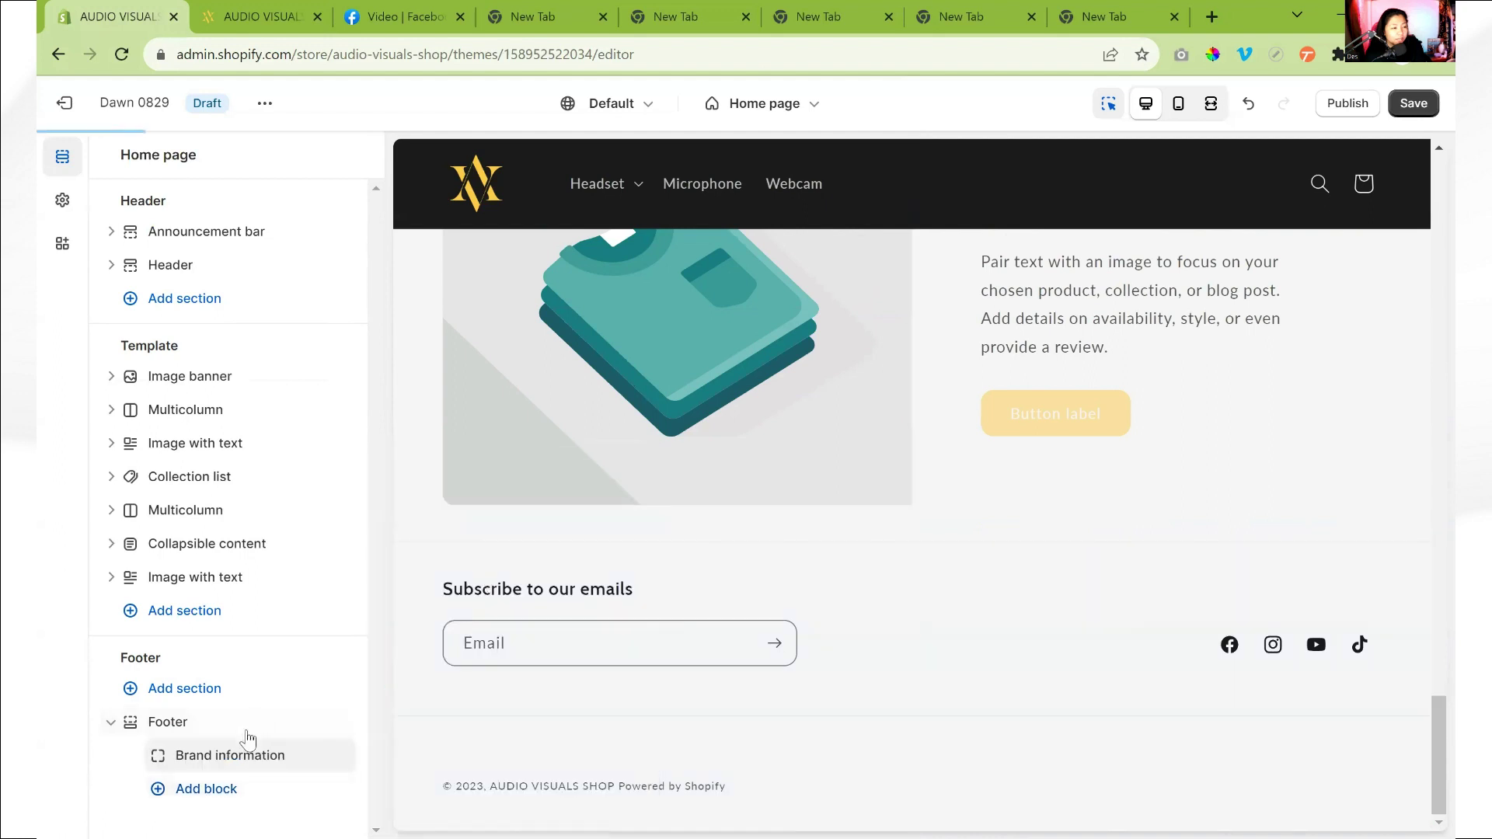
left_click(218, 788)
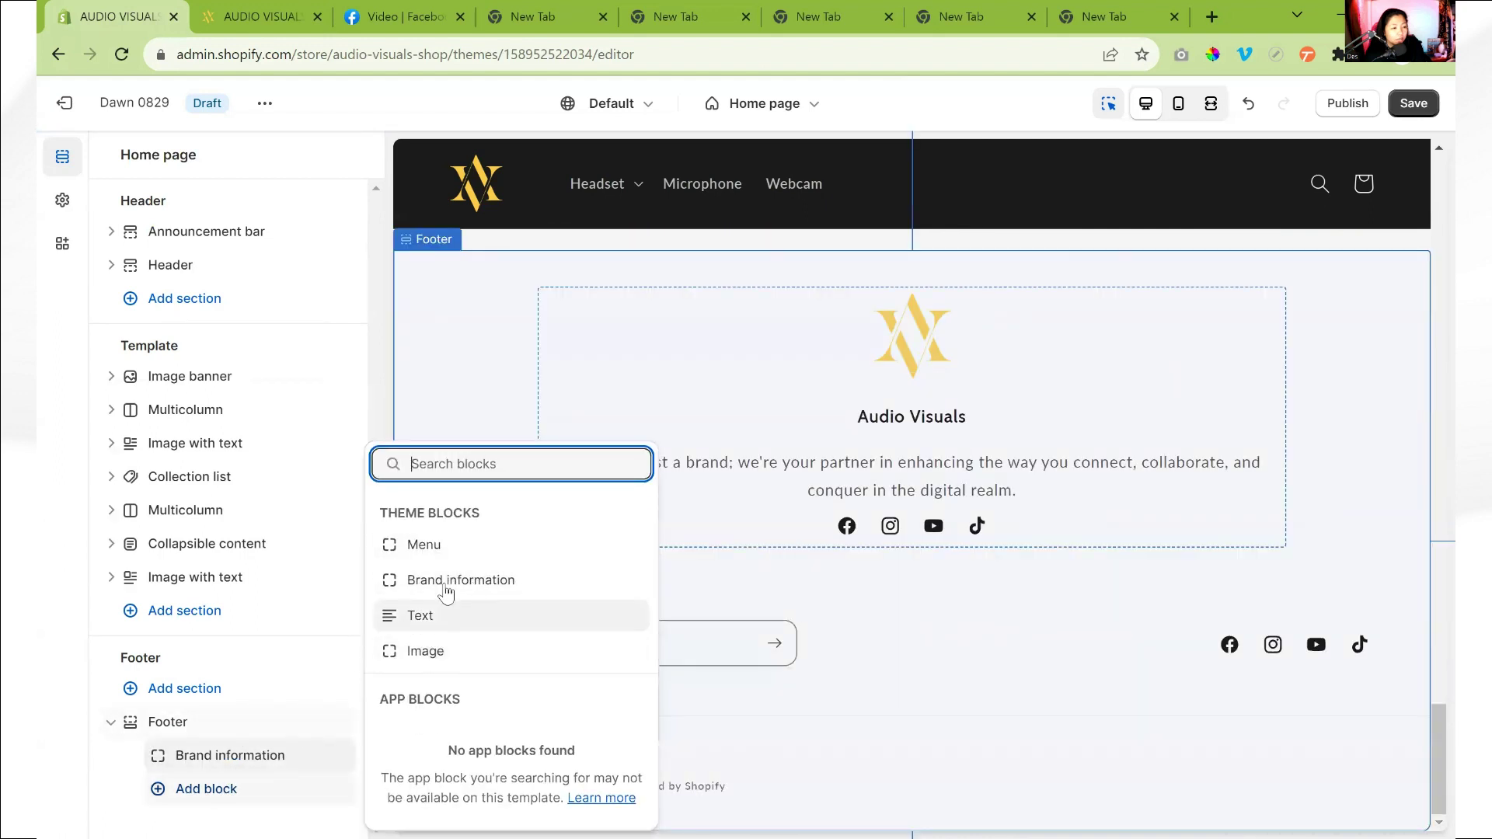
left_click(412, 544)
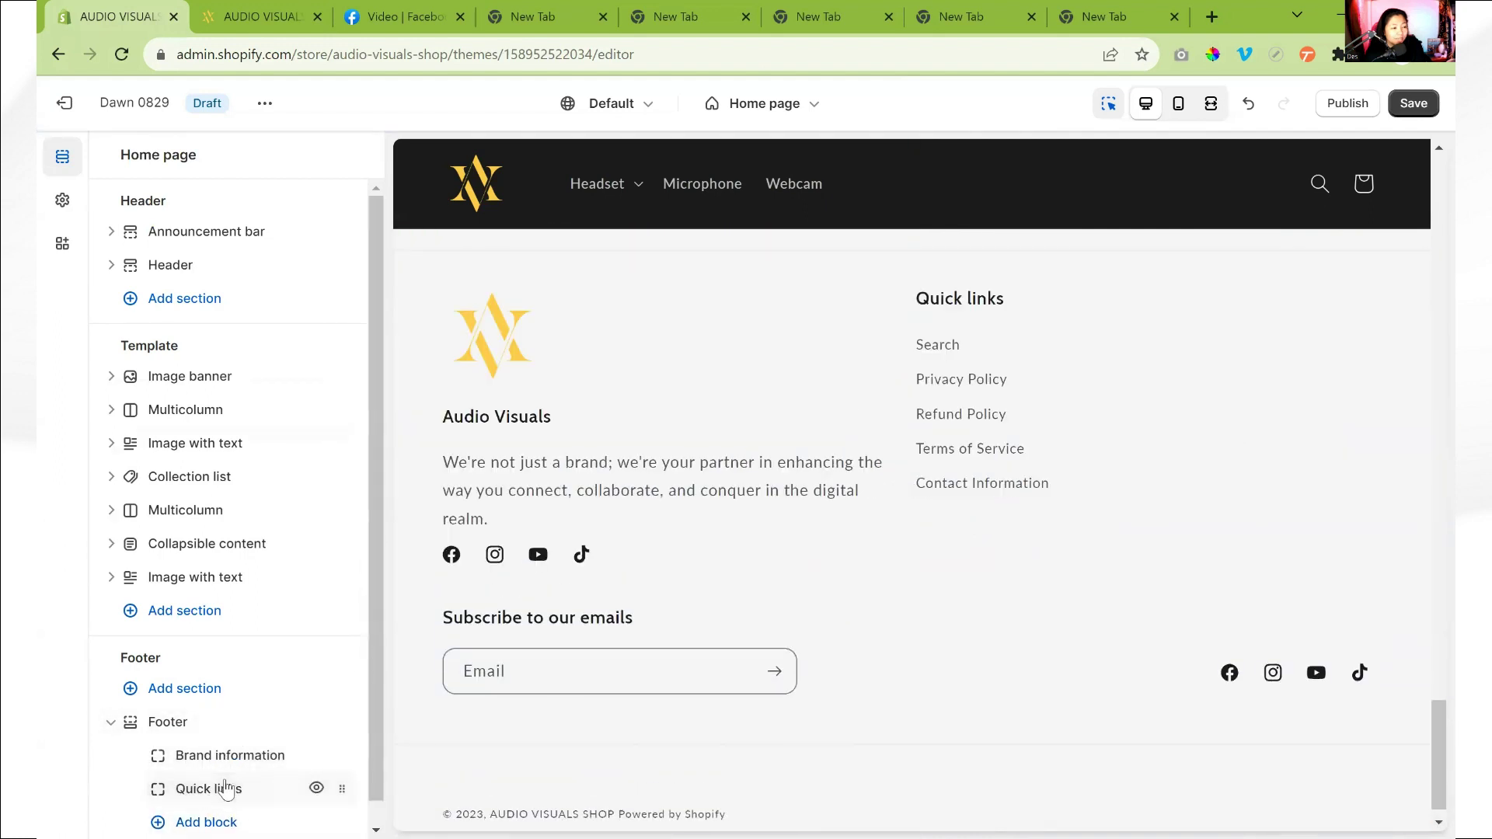
Step: Look over the heading and menu settings of the footer's Quick links block without changing them
scroll(233, 789, "down", 1)
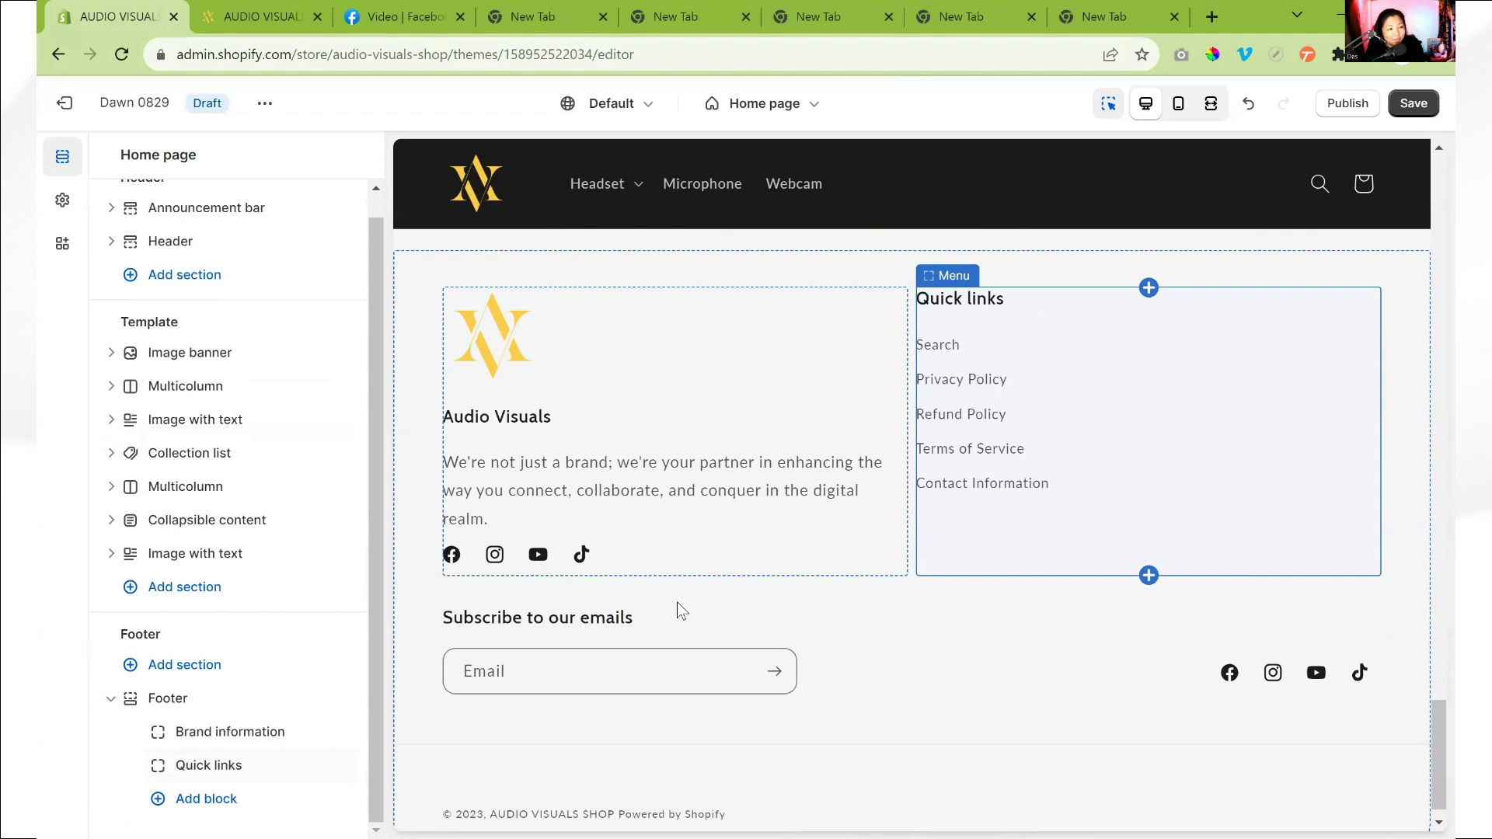
left_click(190, 768)
left_click_drag(221, 280, 99, 288)
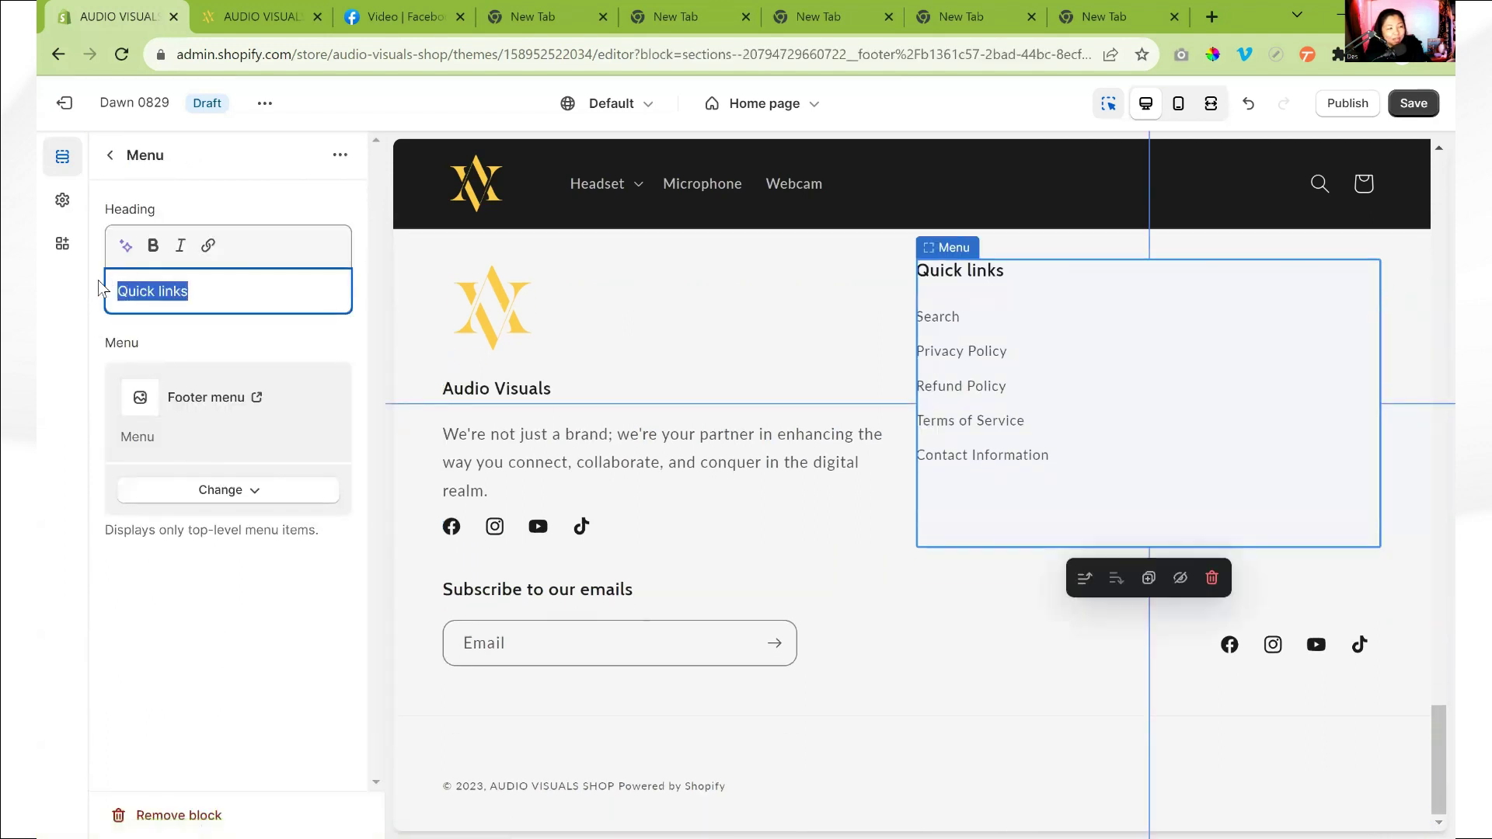
left_click(107, 156)
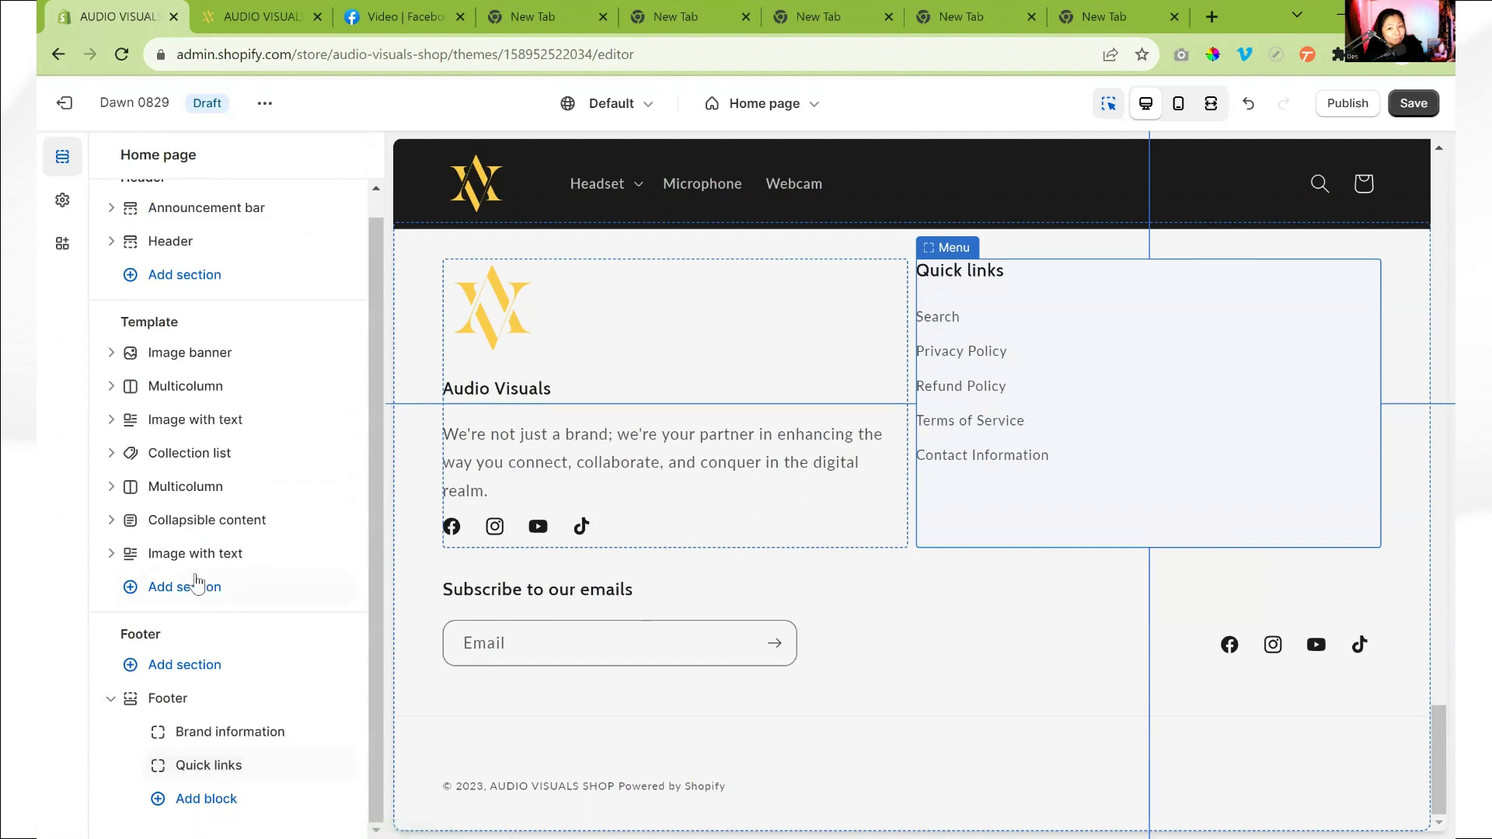
left_click(226, 773)
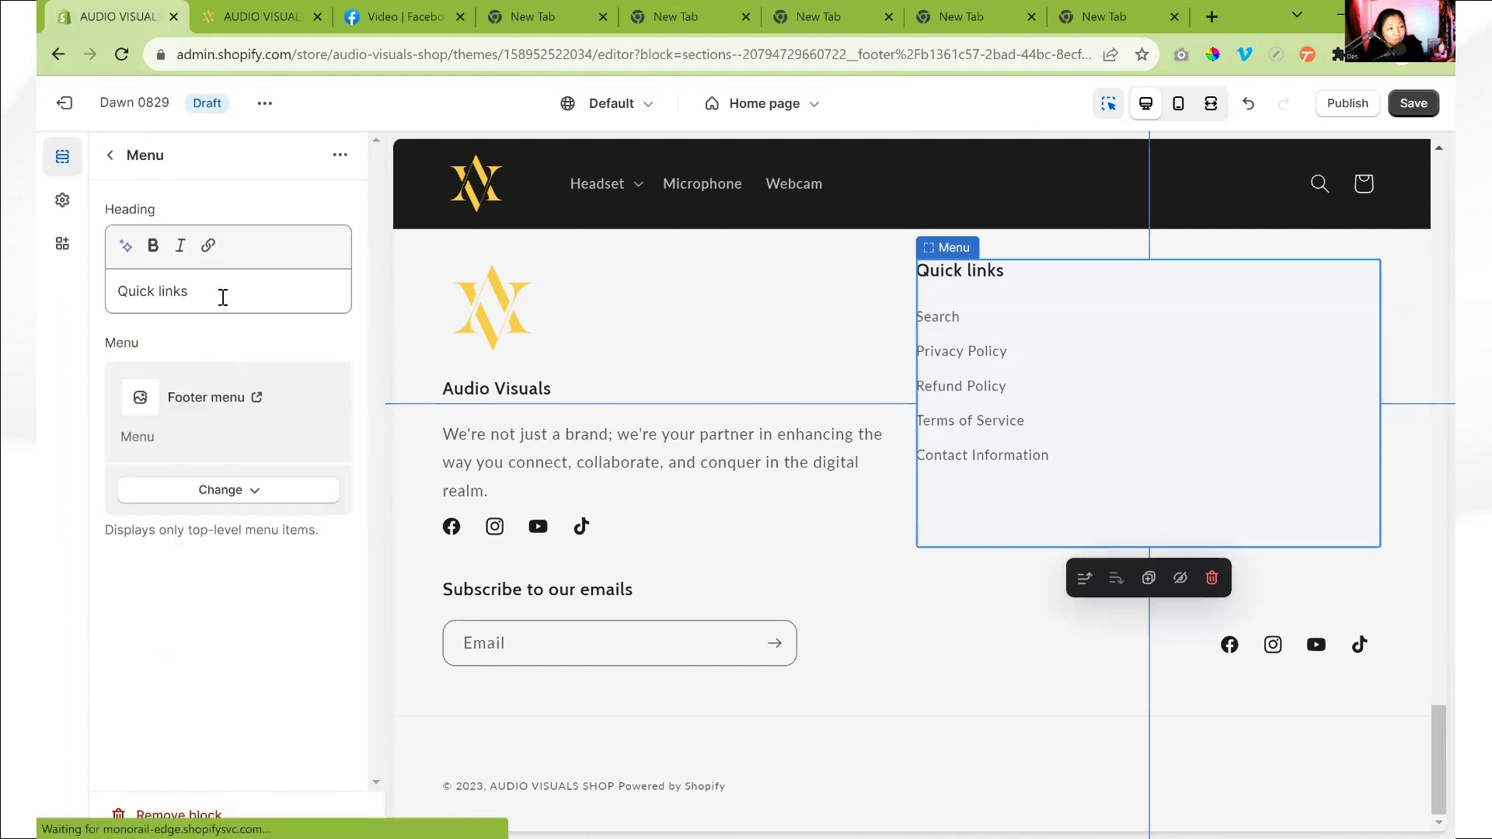
left_click_drag(223, 293, 97, 303)
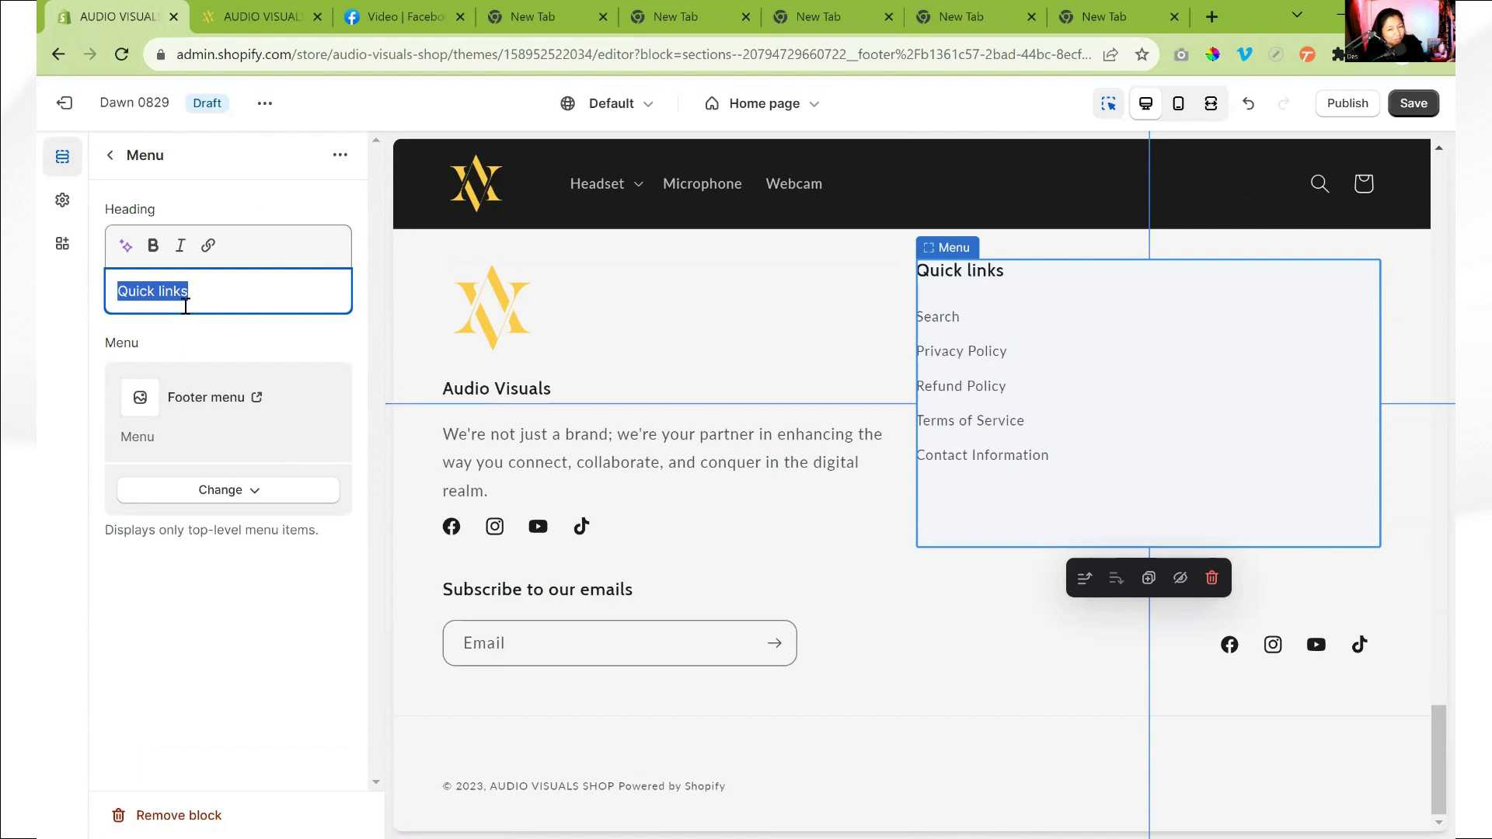
left_click(113, 159)
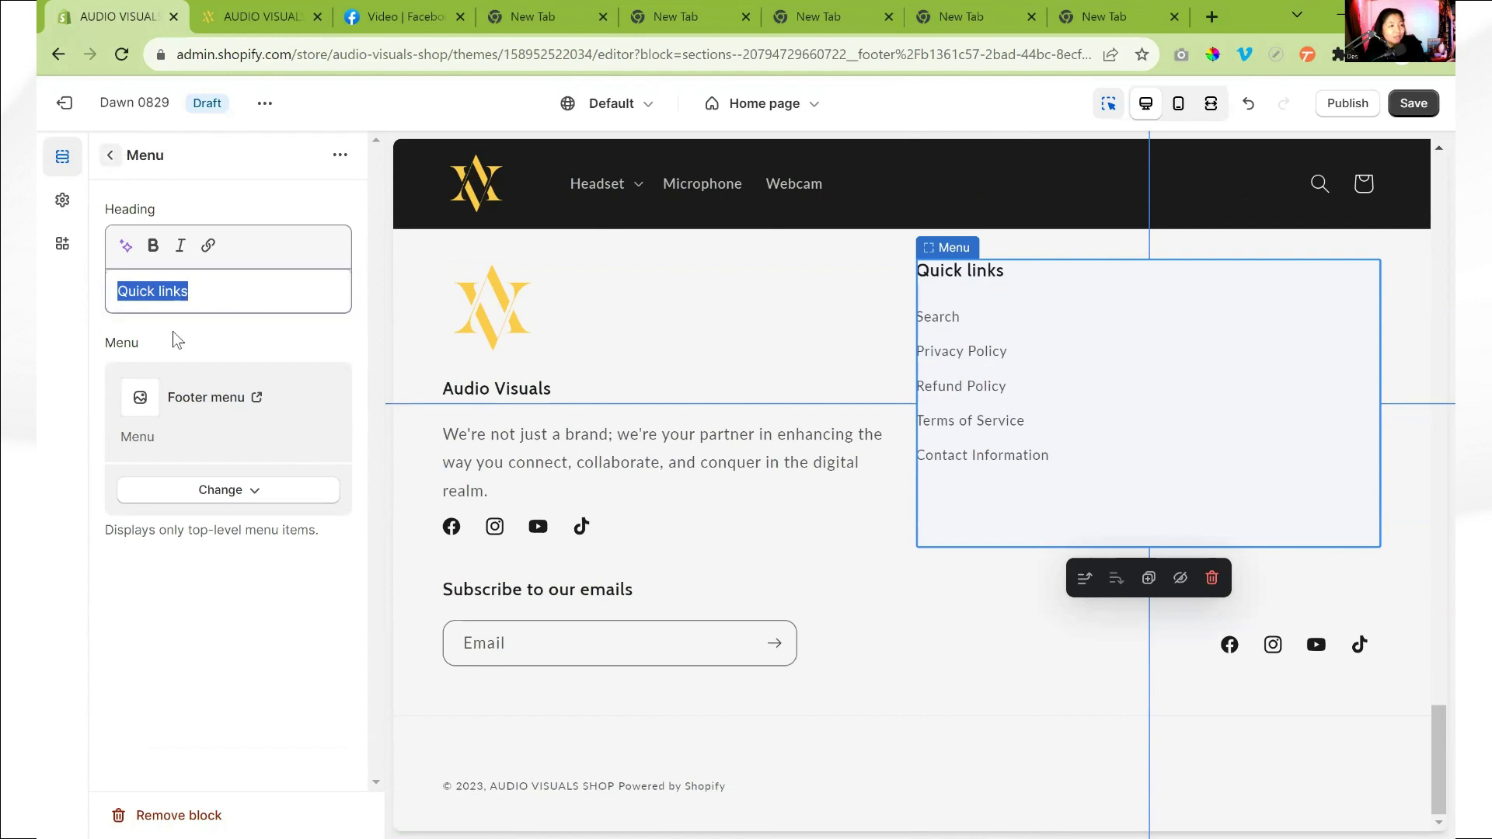
Step: Add an Image block to the Footer section and assign the LOGO image from the store library
left_click(206, 799)
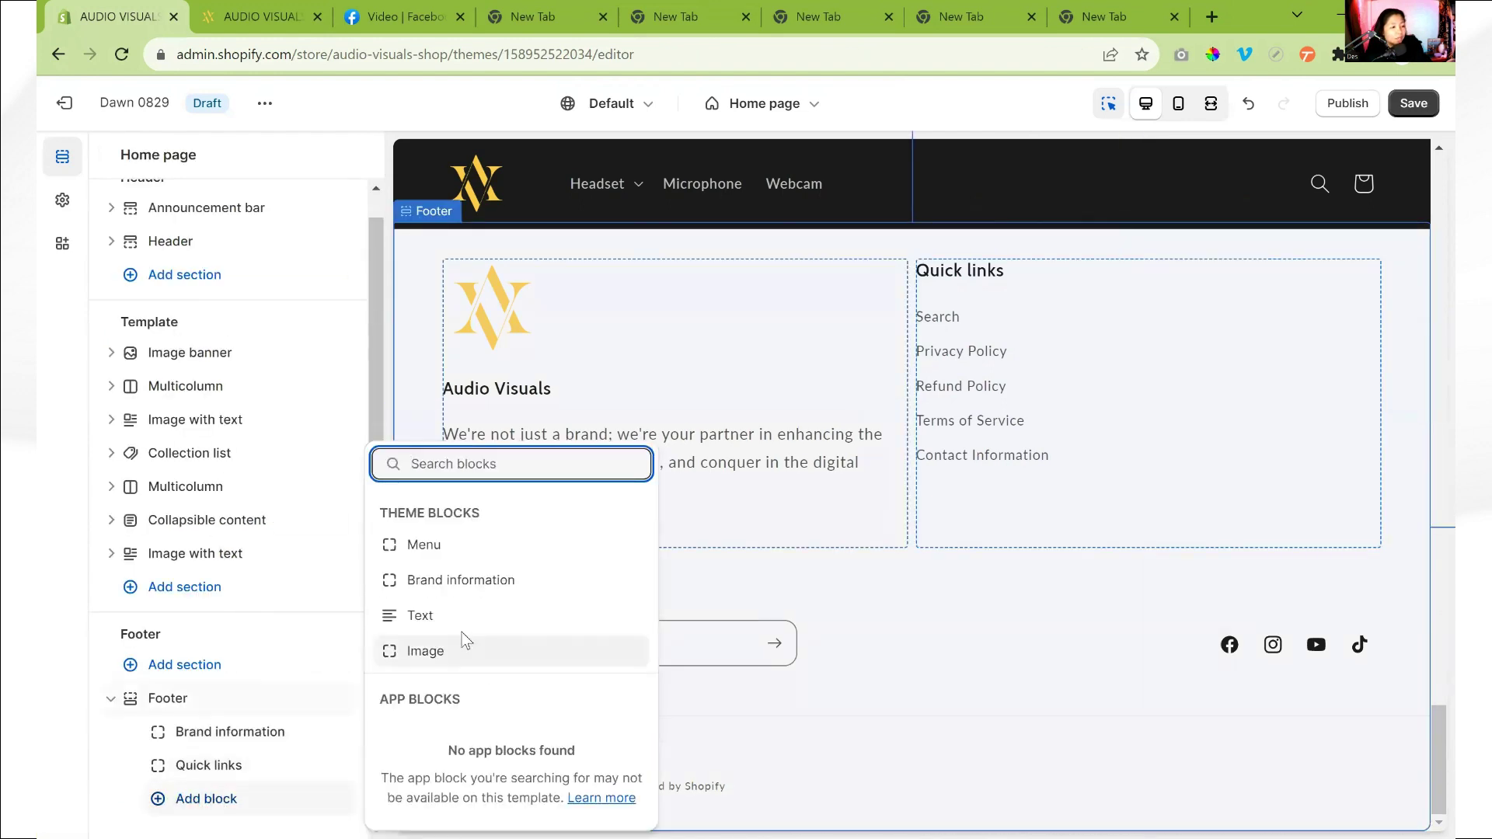
left_click(429, 652)
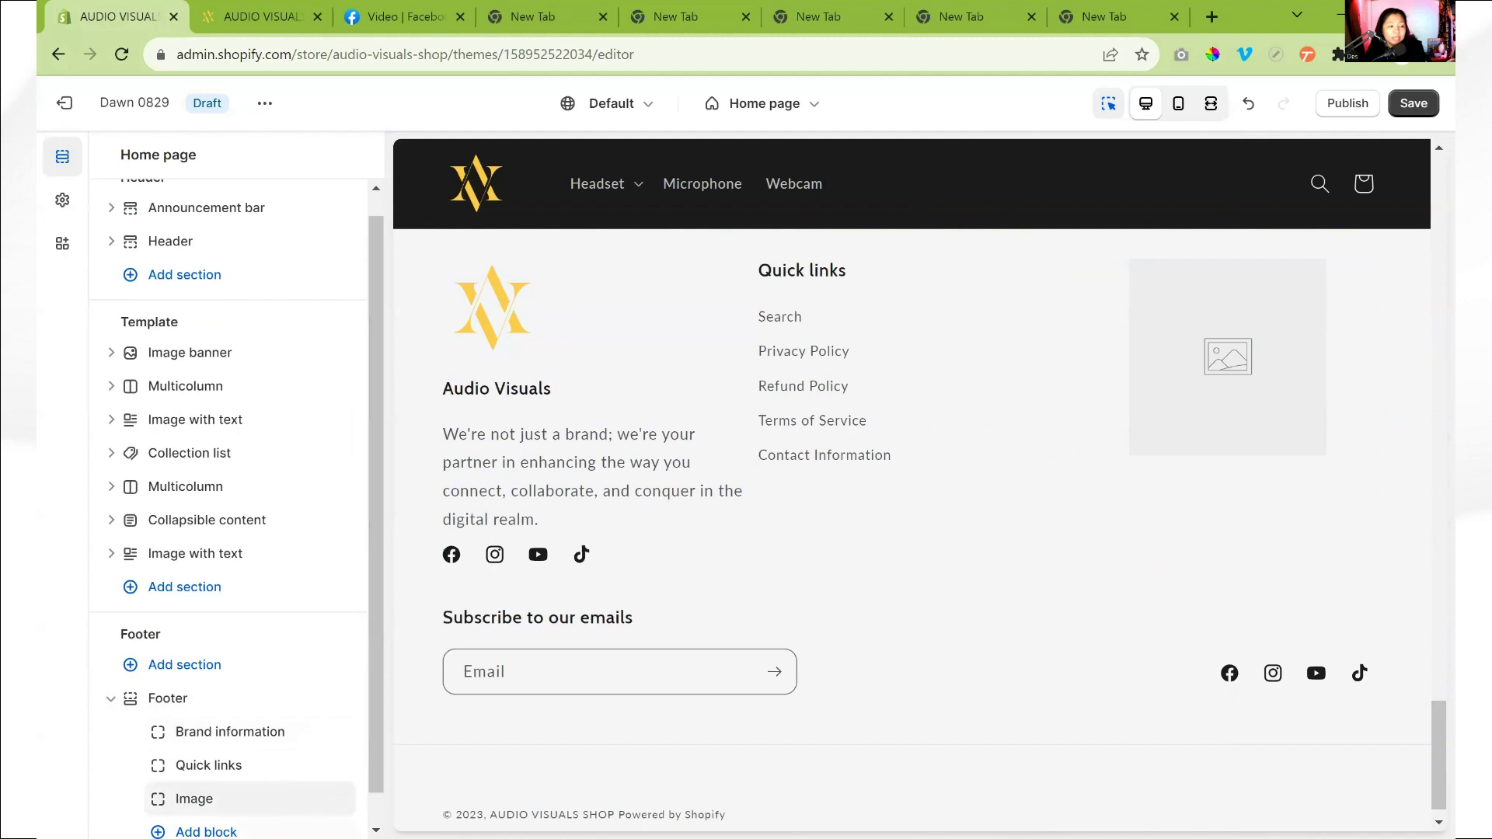
left_click(312, 798)
left_click(233, 268)
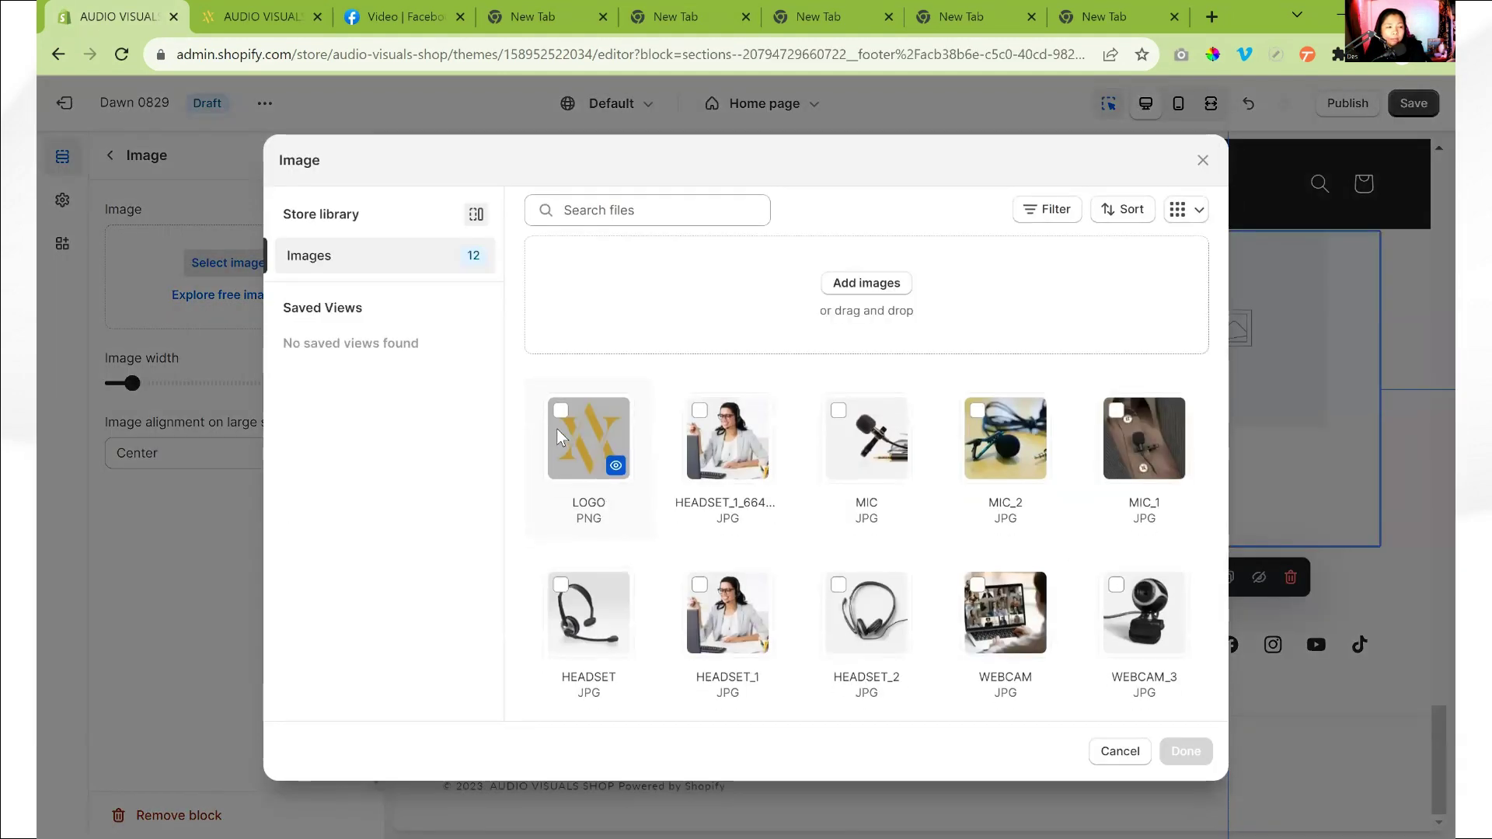
left_click(558, 429)
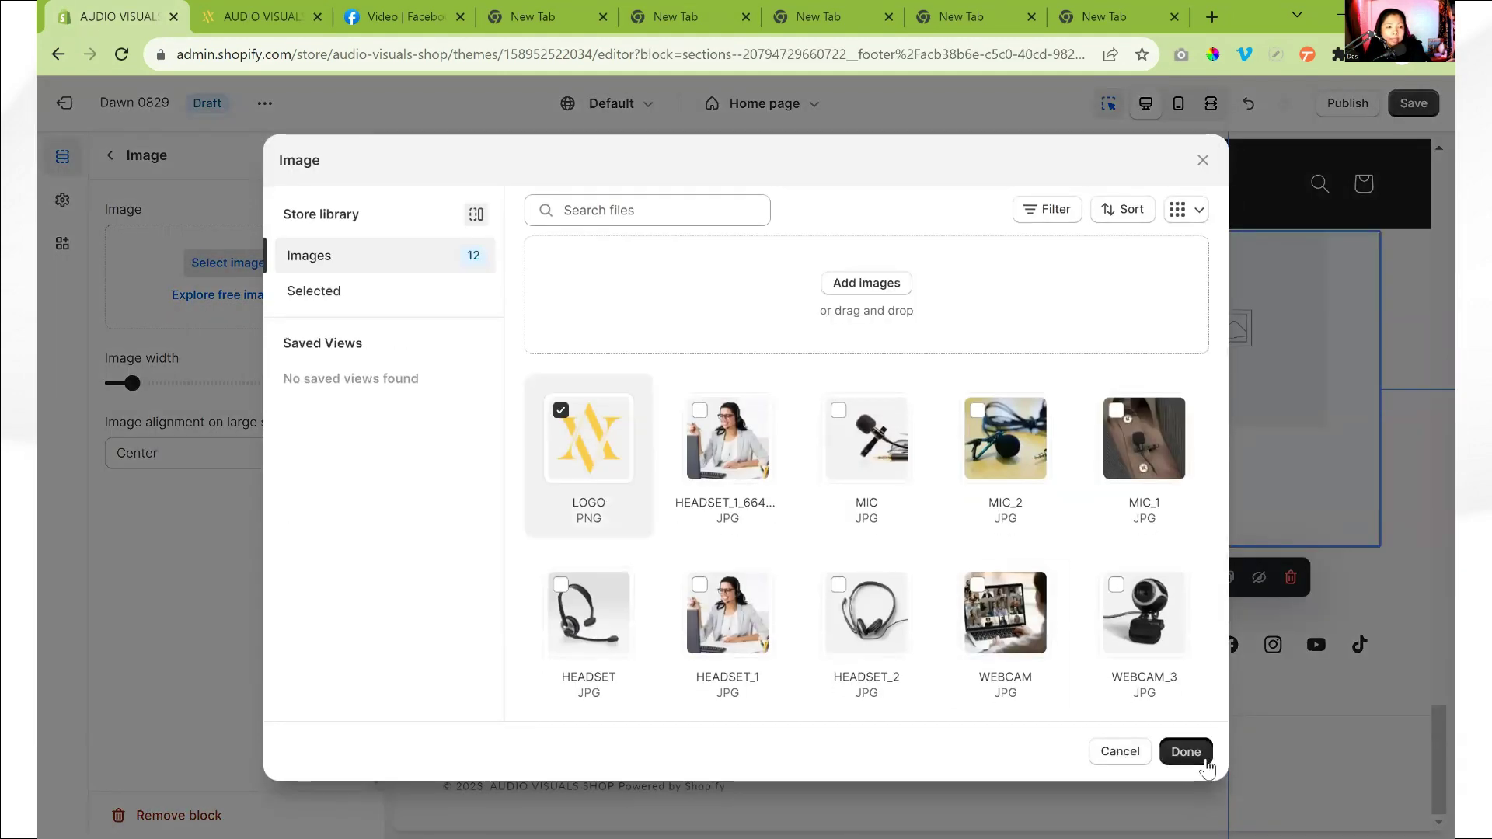
left_click(1186, 751)
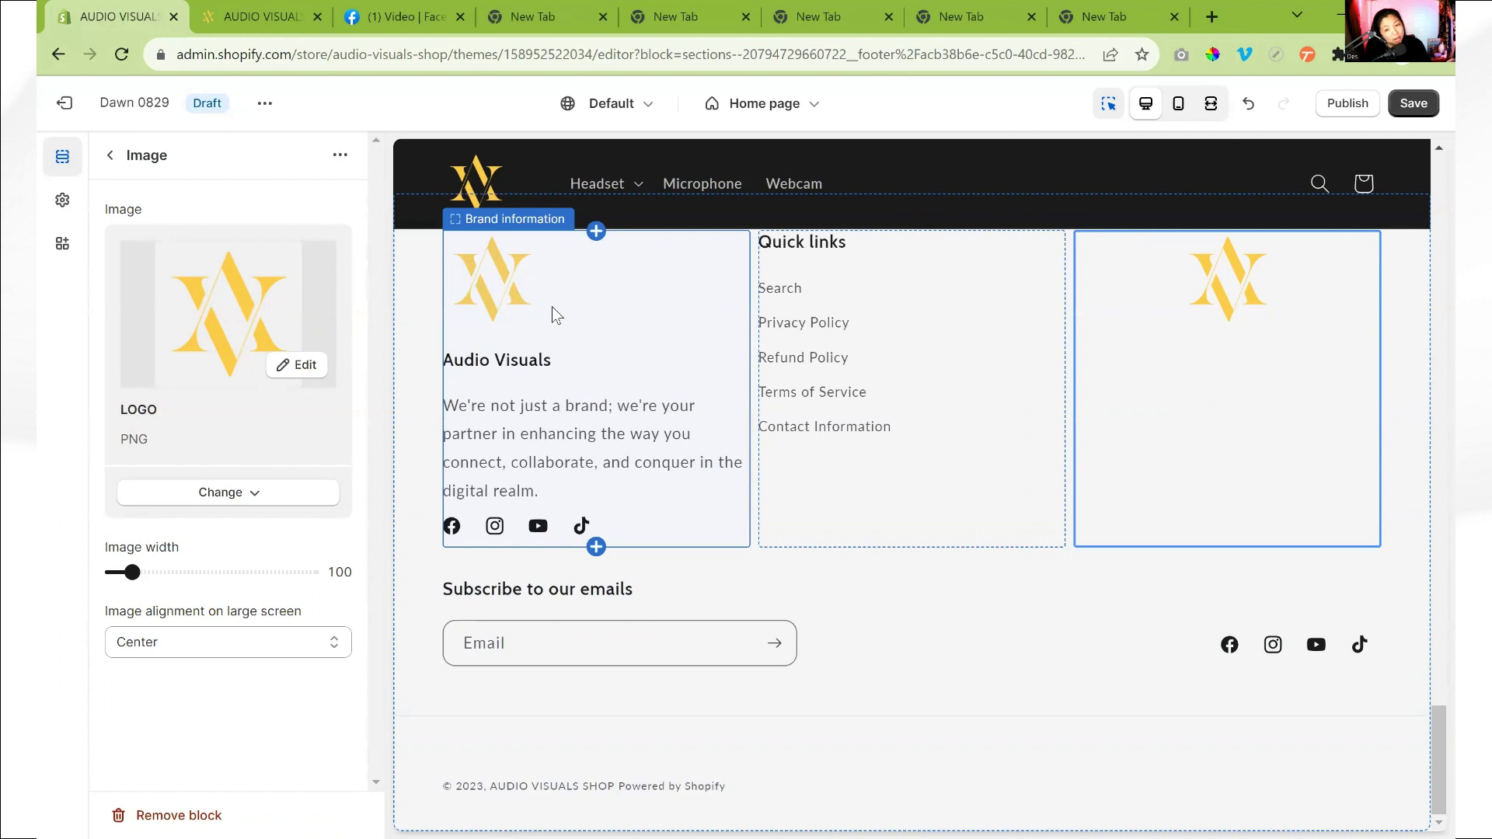
Step: Remove the logo image from the Brand information in the theme settings
scroll(635, 400, "up", 1)
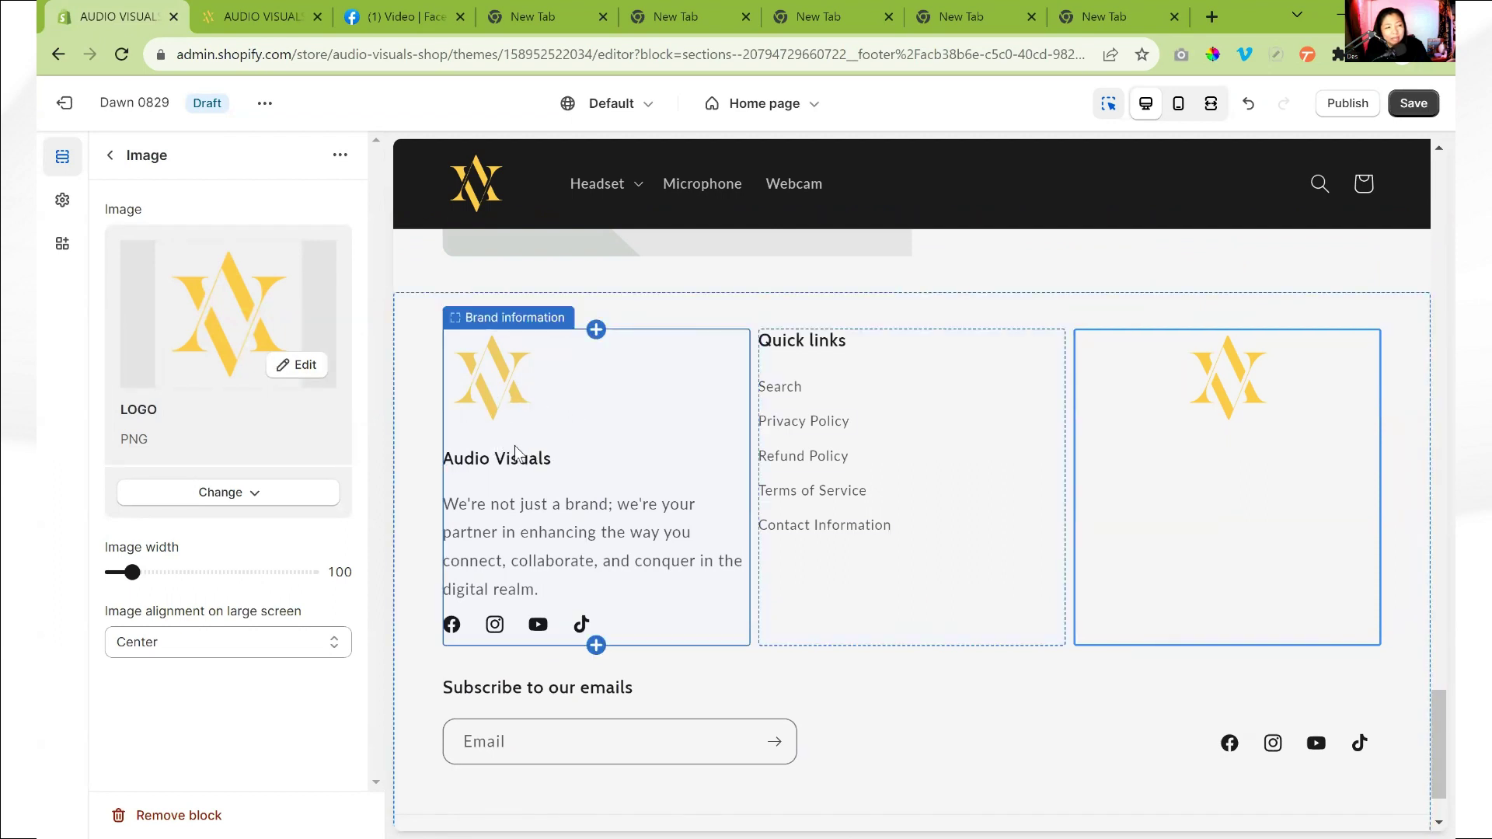
left_click(64, 204)
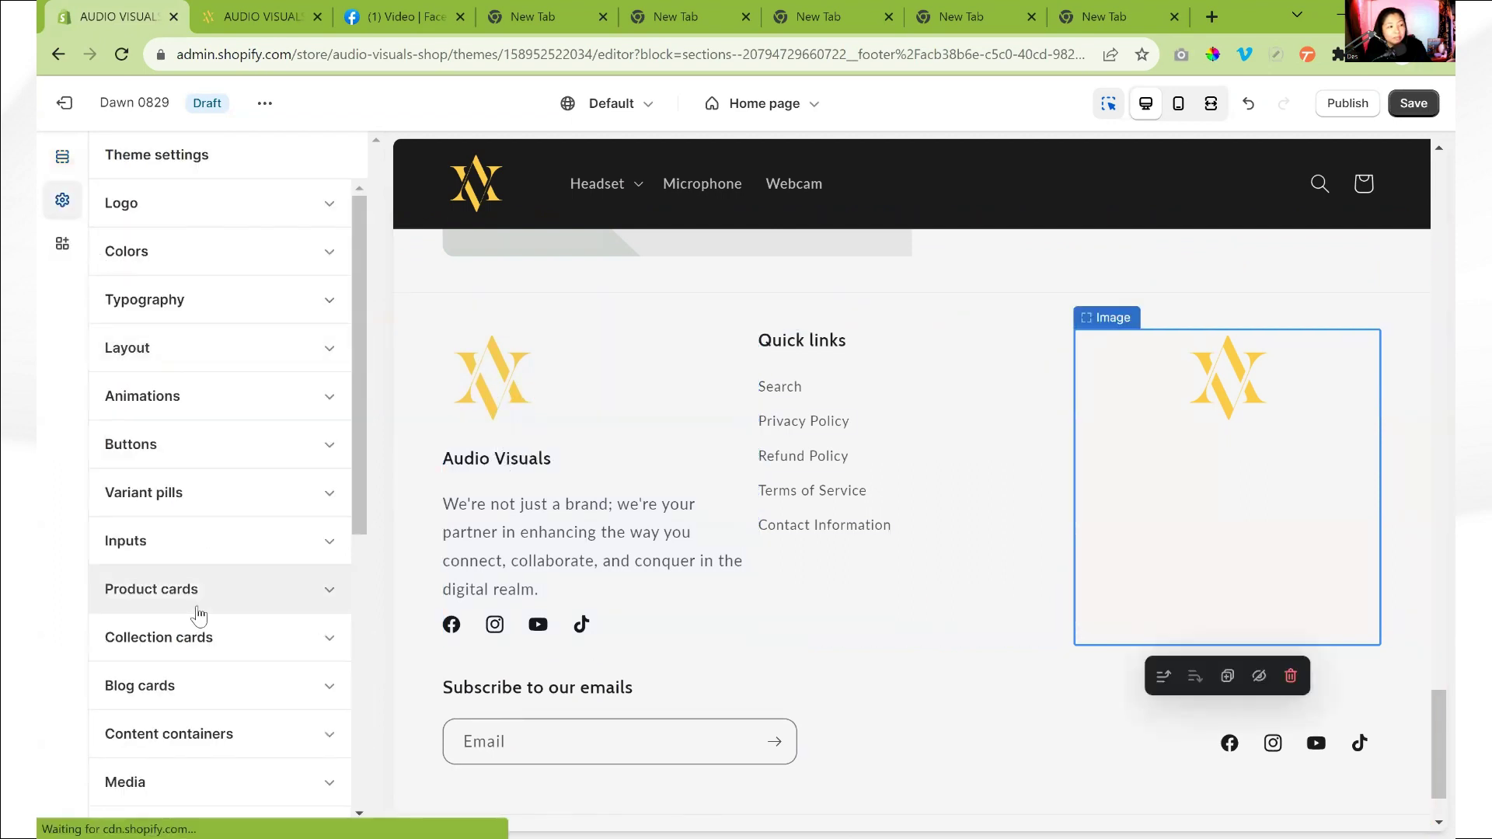
scroll(209, 433, "down", 1)
scroll(216, 661, "down", 2)
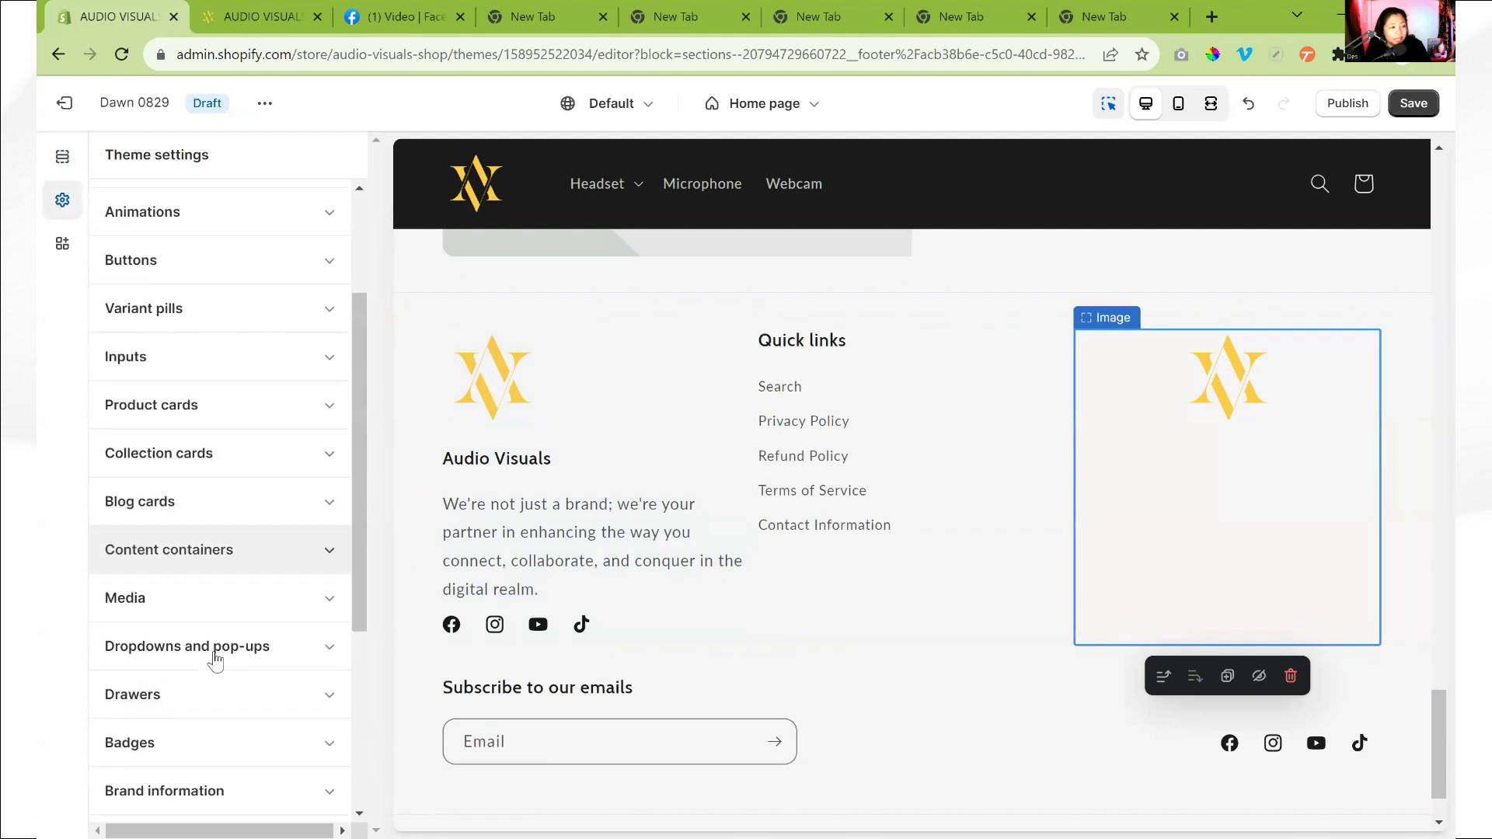
scroll(213, 657, "up", 3)
scroll(190, 506, "down", 5)
scroll(190, 526, "down", 2)
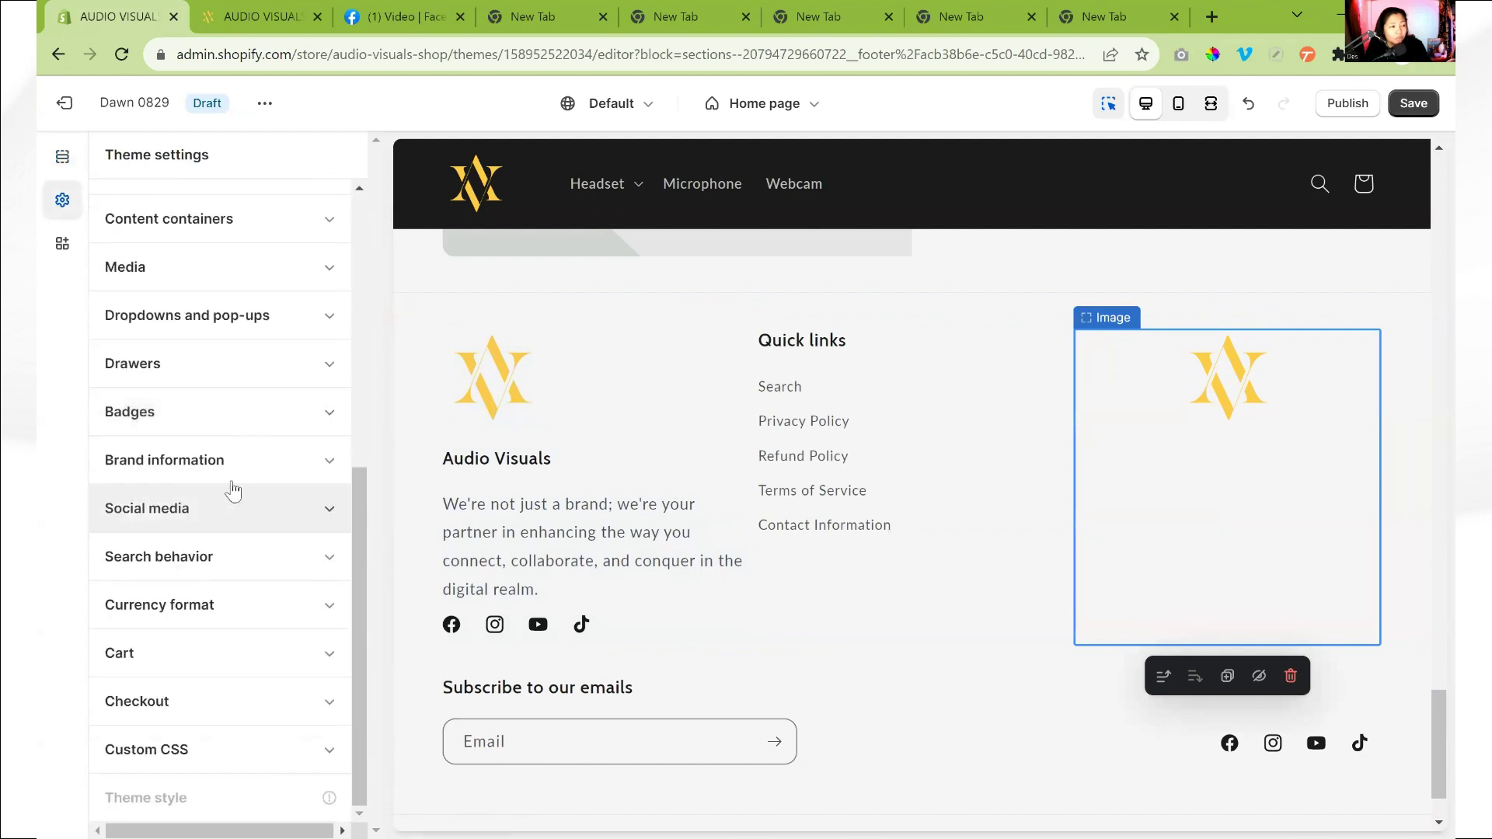
left_click(240, 463)
scroll(249, 466, "down", 1)
scroll(253, 474, "down", 6)
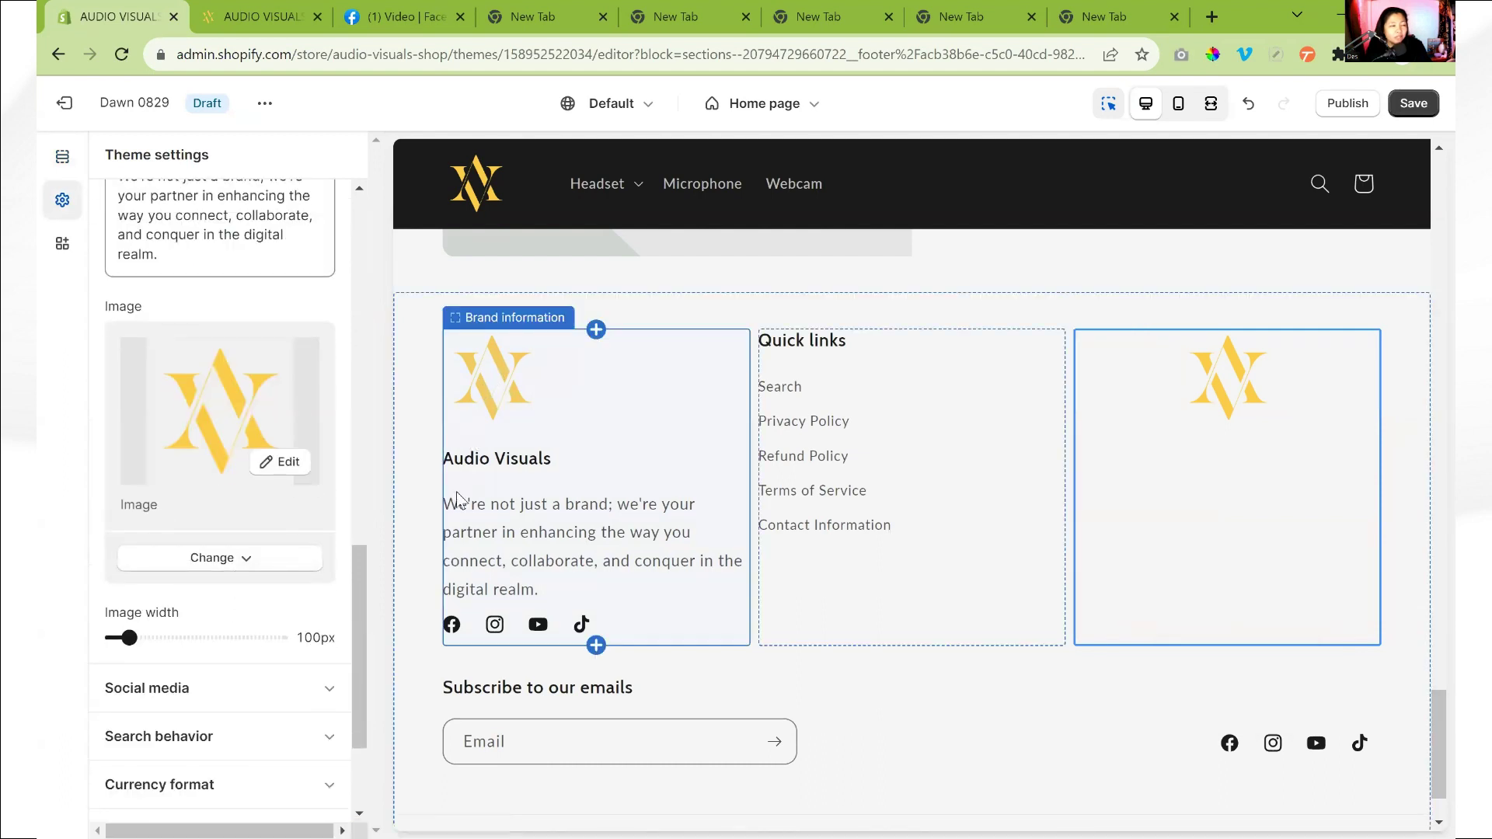
left_click(233, 559)
left_click(222, 673)
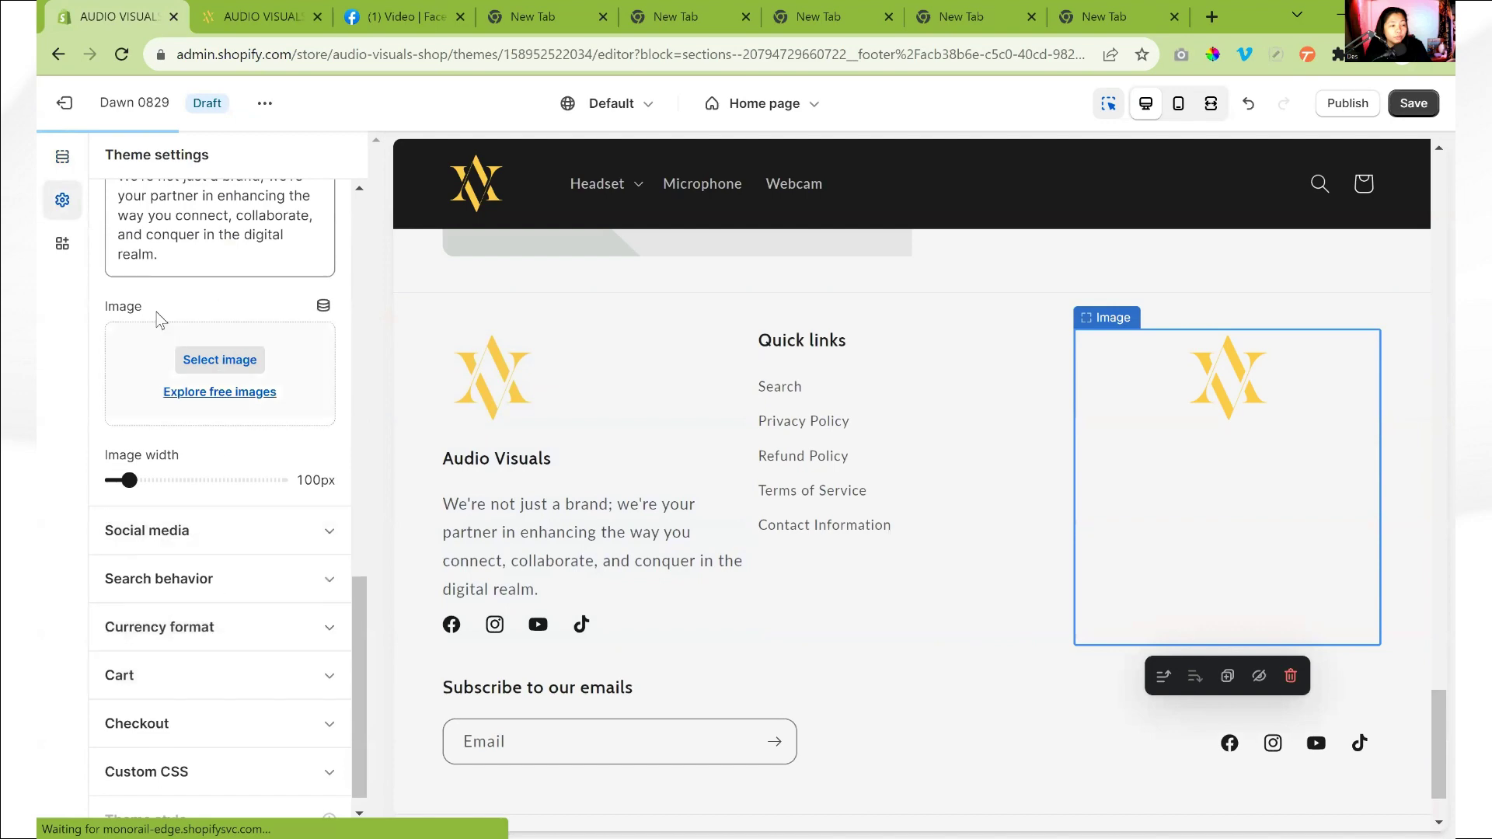
scroll(179, 450, "up", 3)
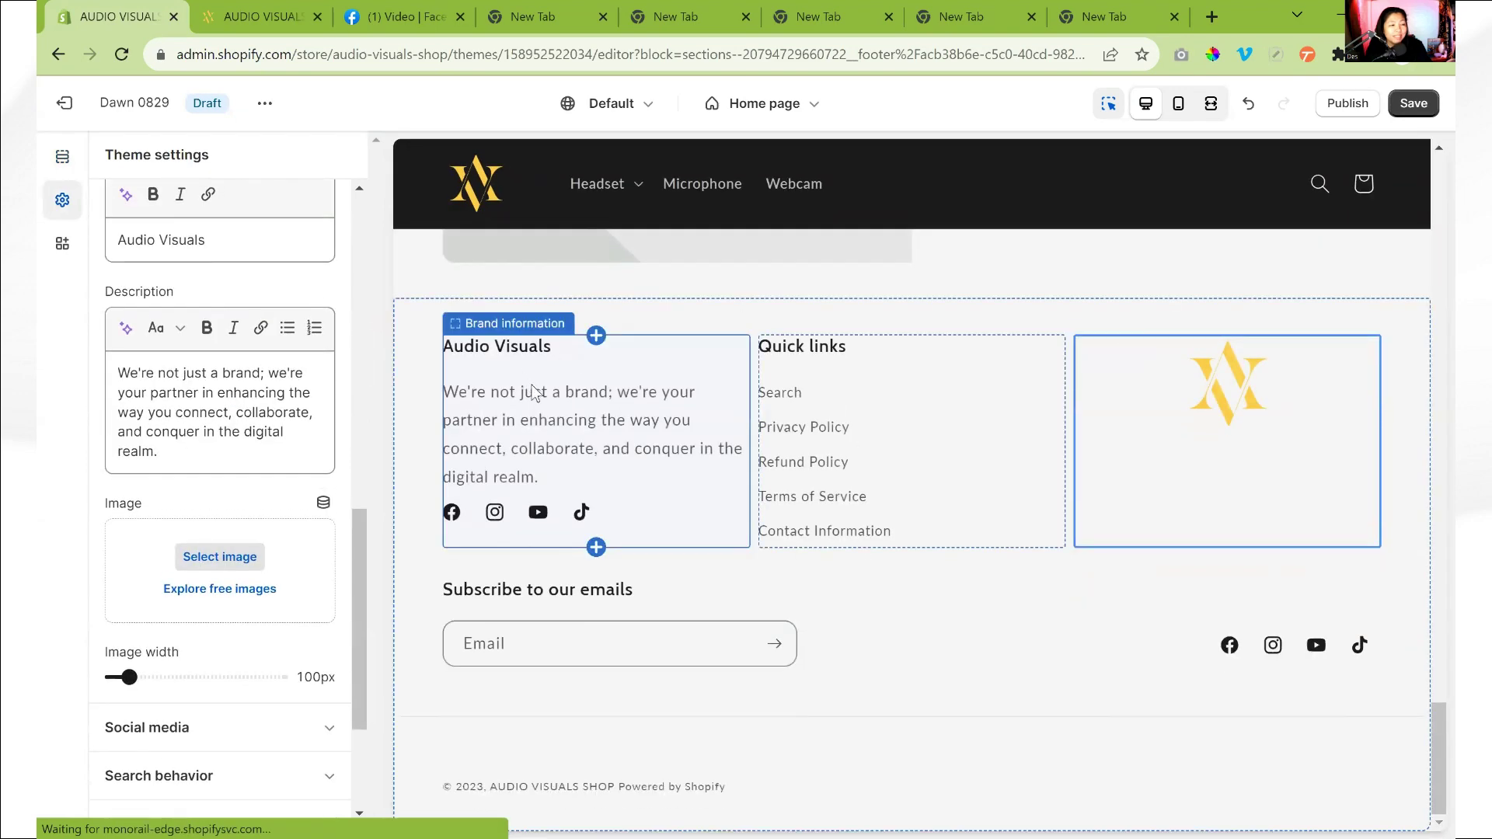
Step: Select the footer's Image block in the preview and switch to the mobile view to check its layout
left_click(1195, 365)
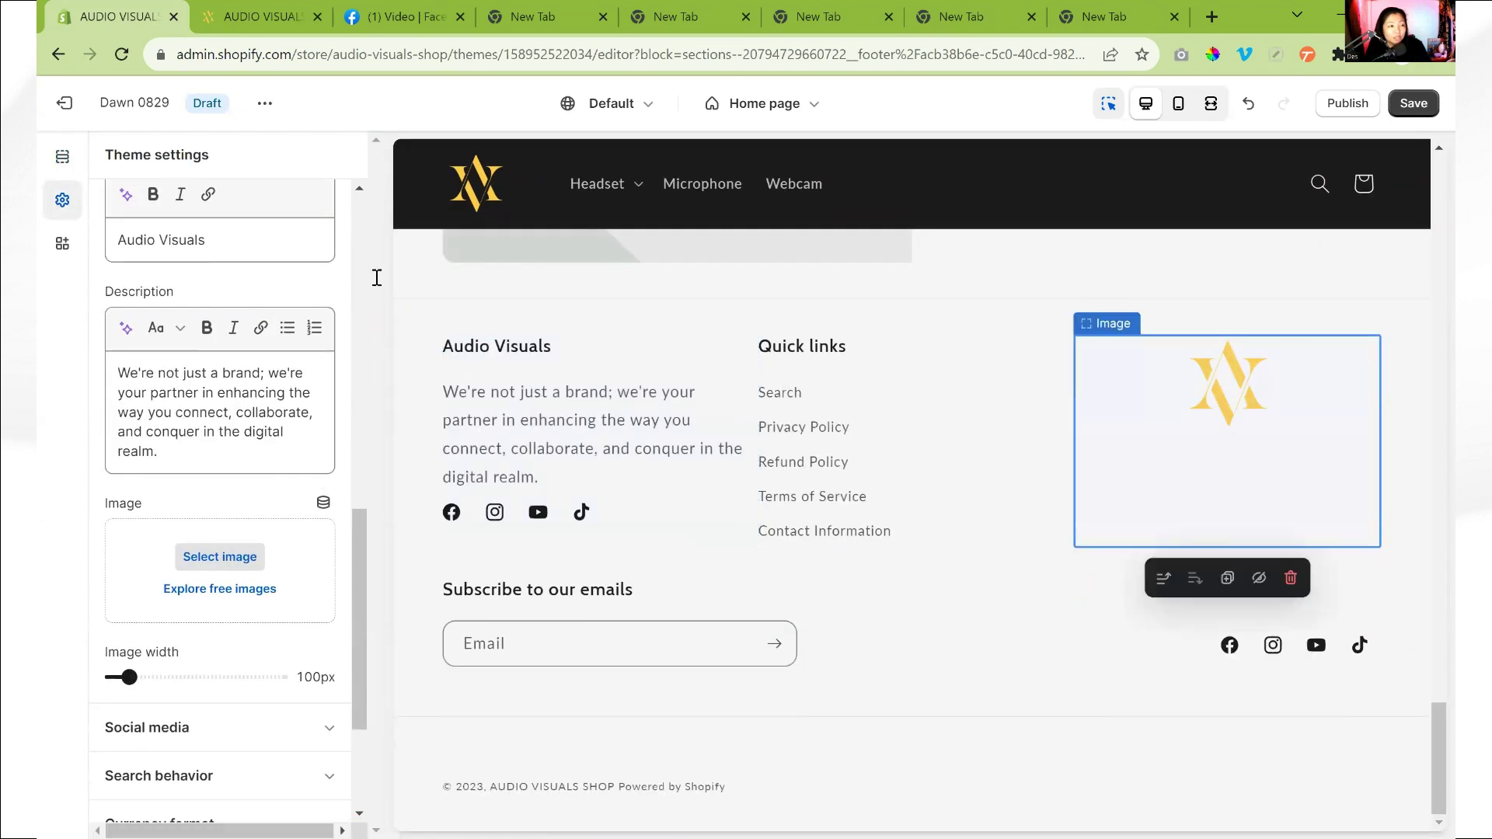
left_click(1178, 104)
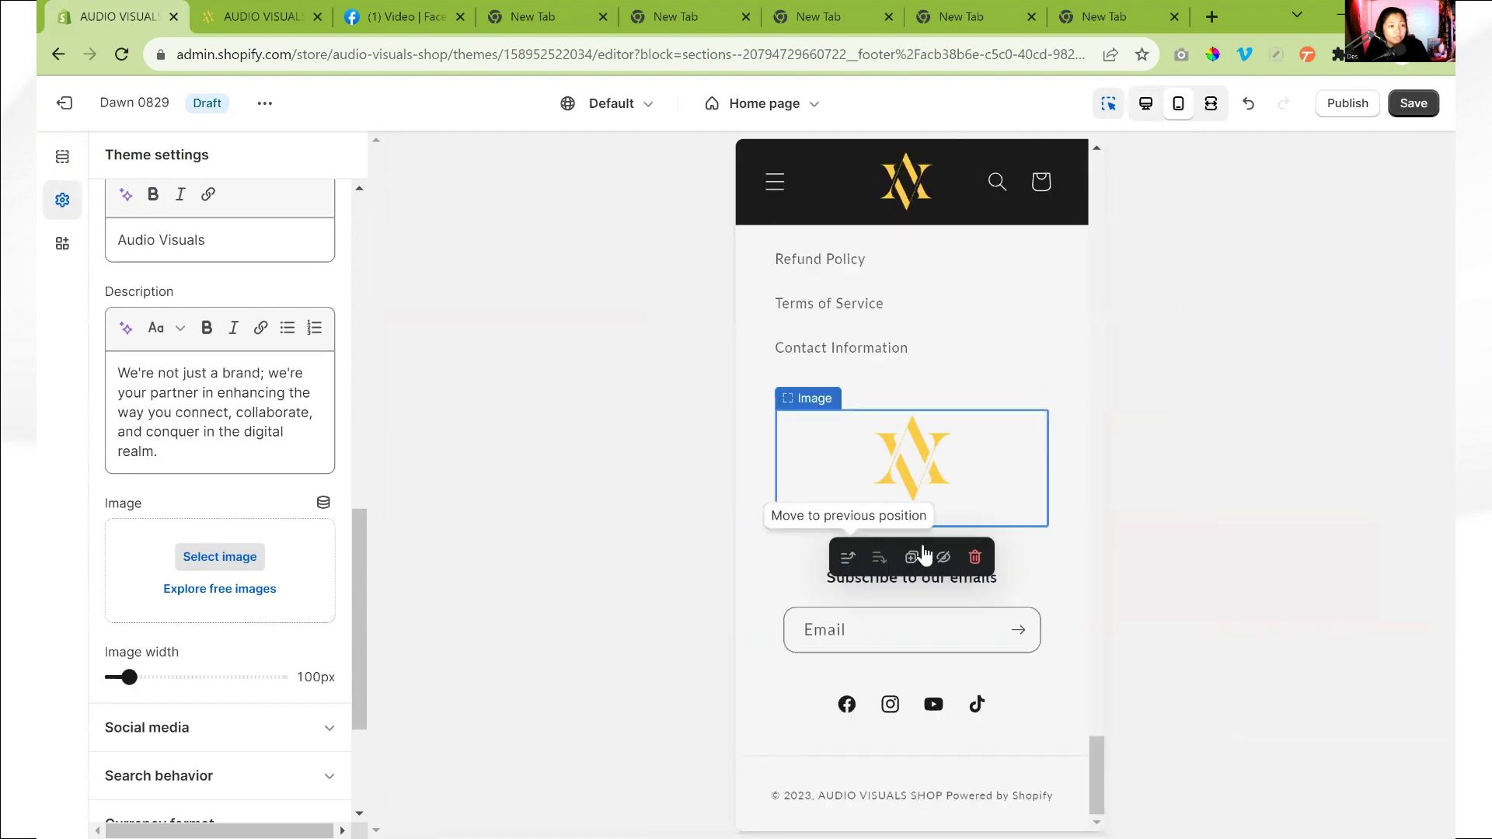
Step: Switch the preview back to desktop view and return from the Image block to the home page's section list
left_click(954, 556)
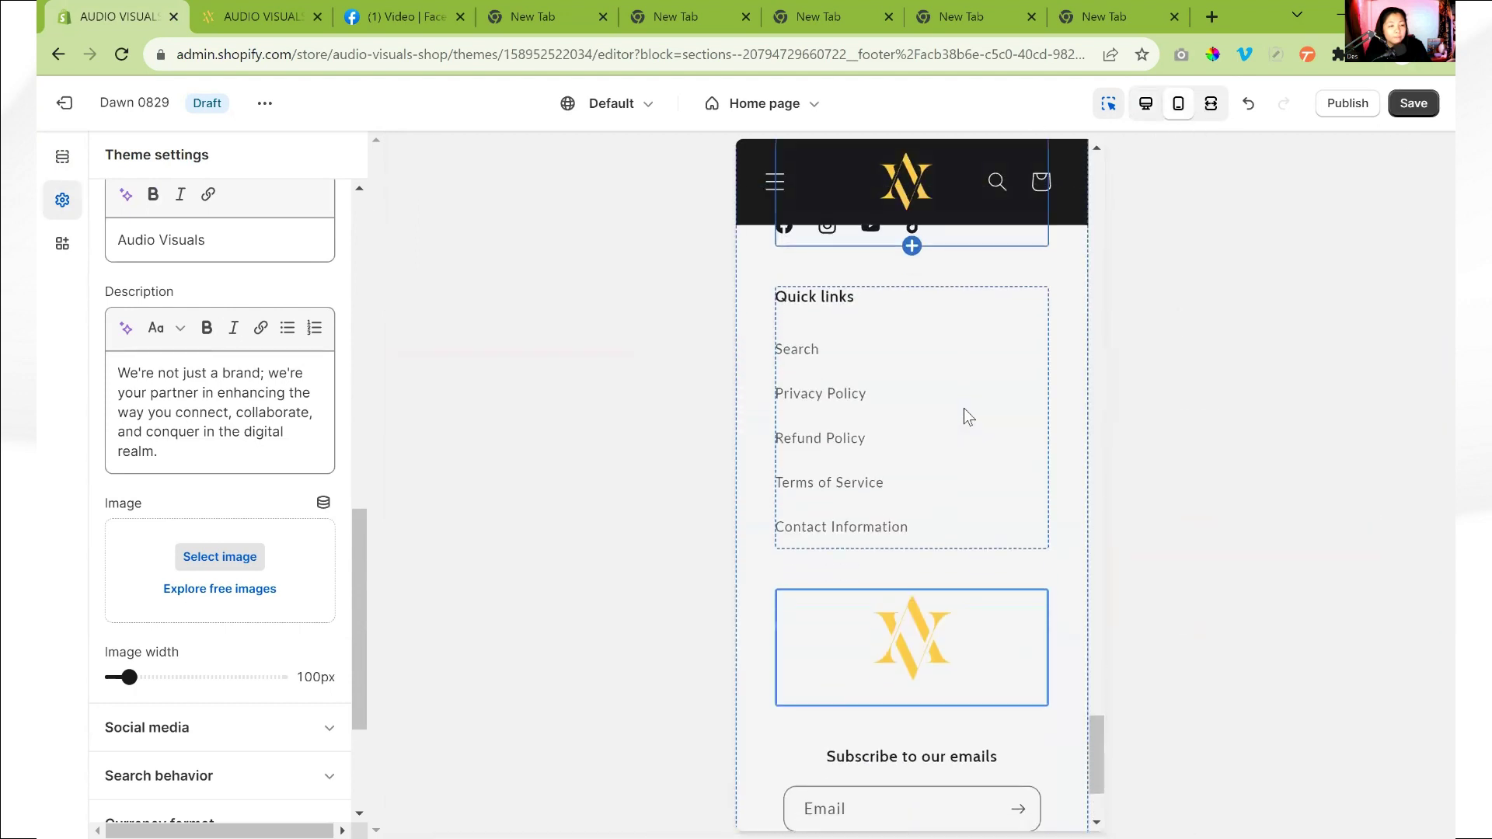
left_click(1146, 106)
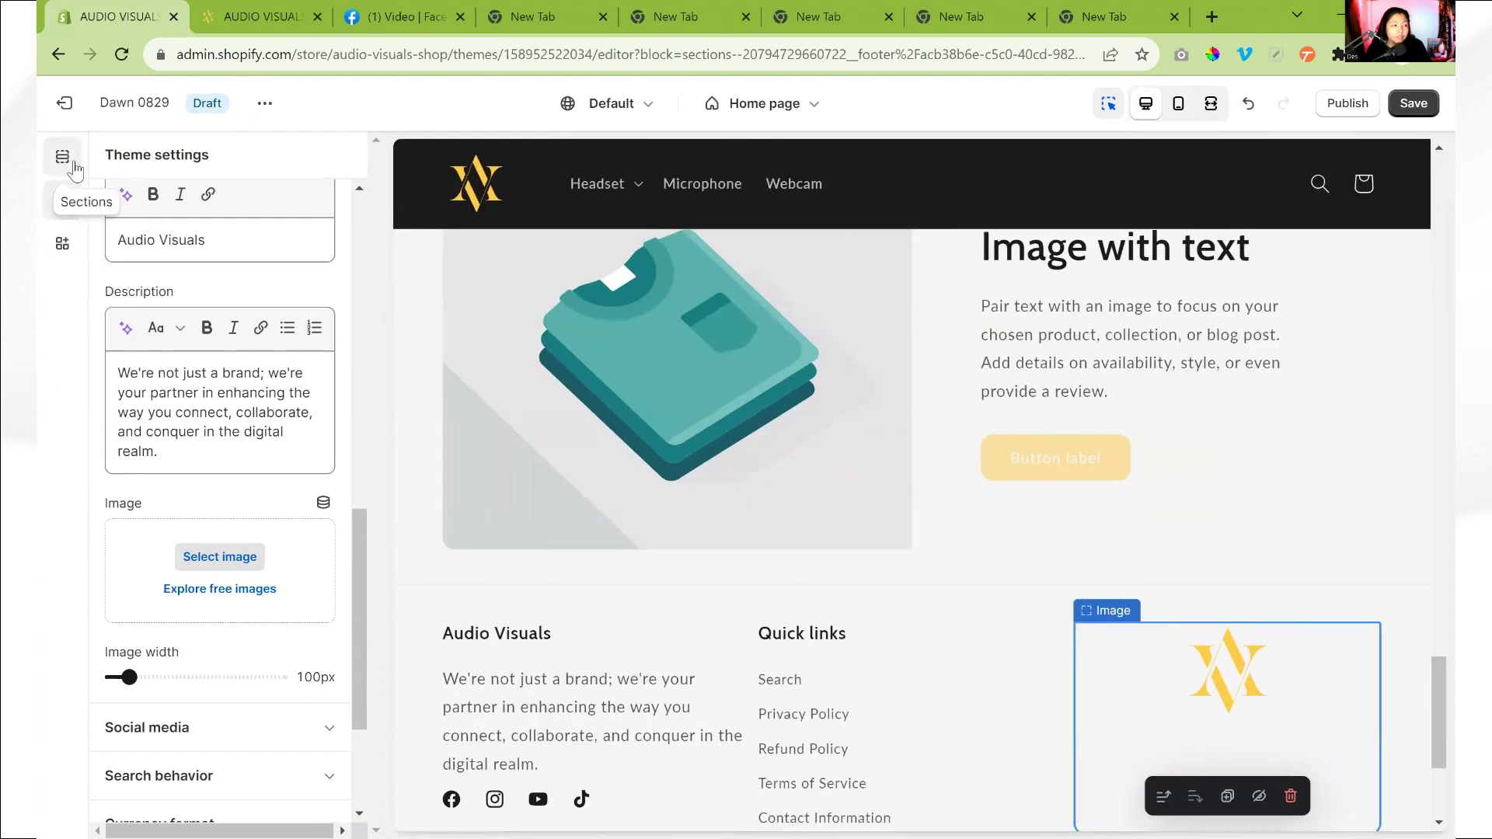
left_click(62, 157)
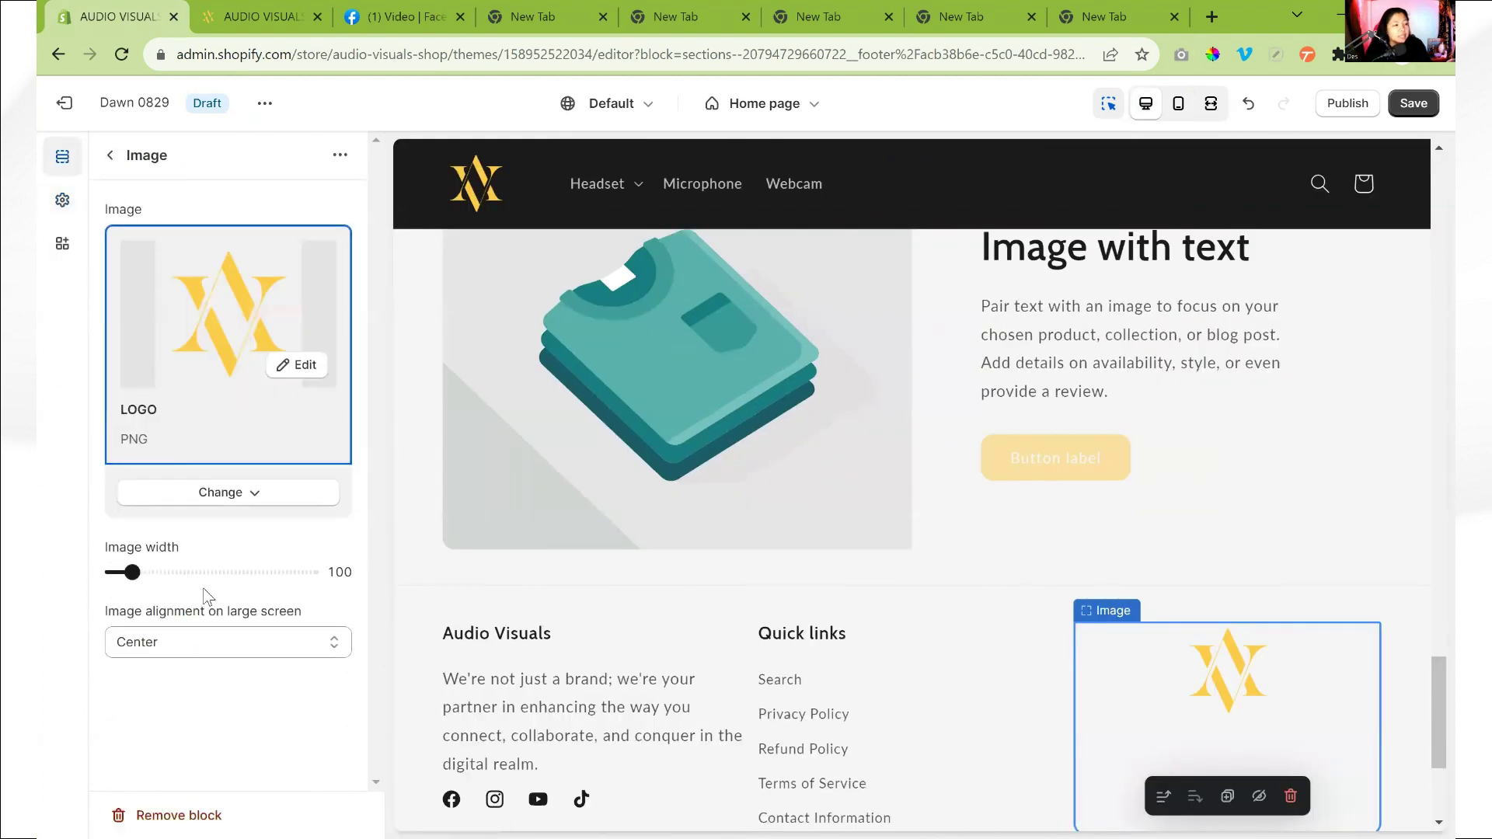
left_click(110, 155)
scroll(572, 467, "down", 4)
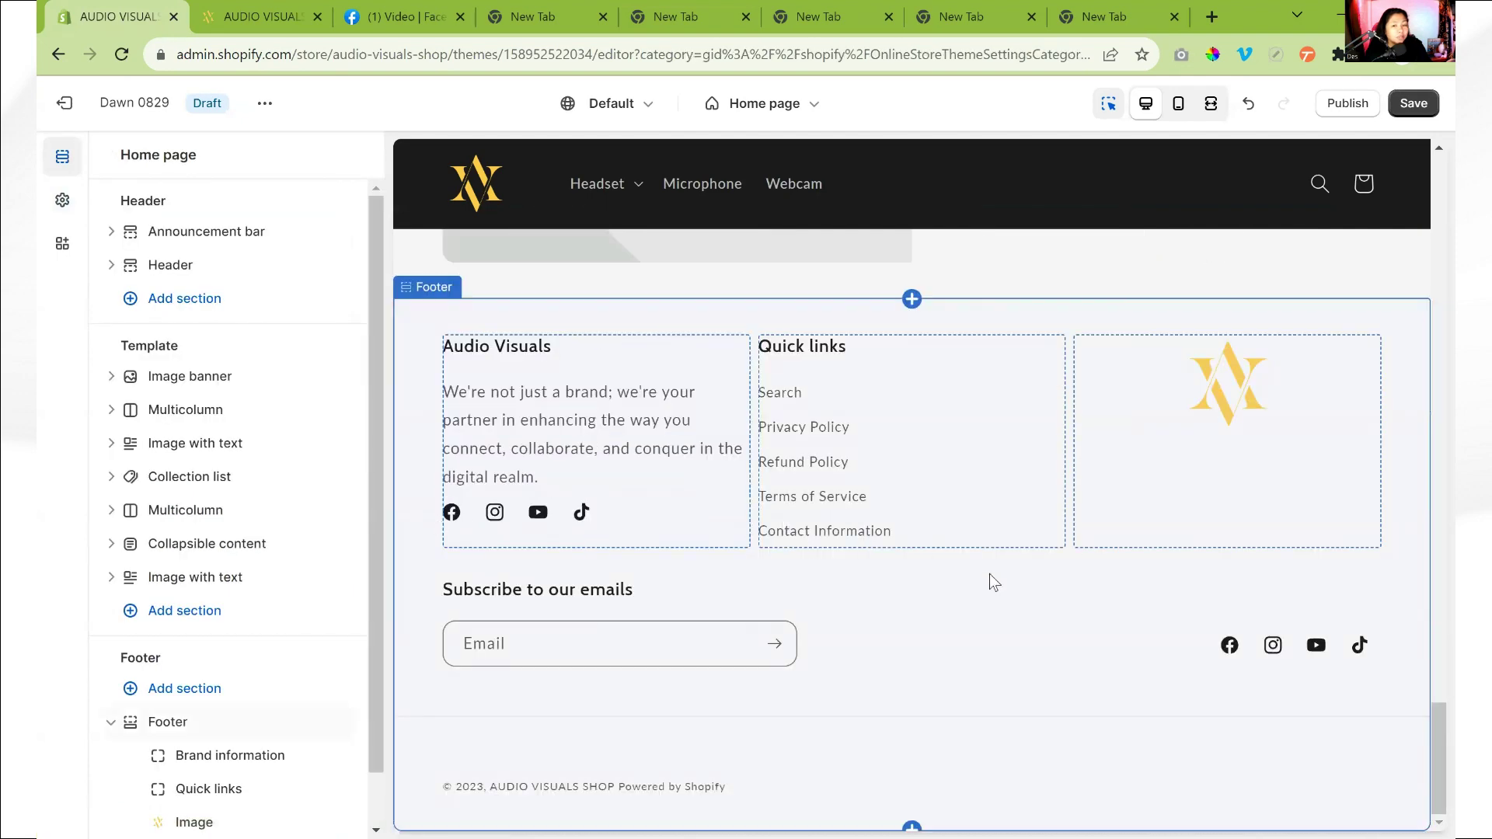
scroll(194, 711, "down", 2)
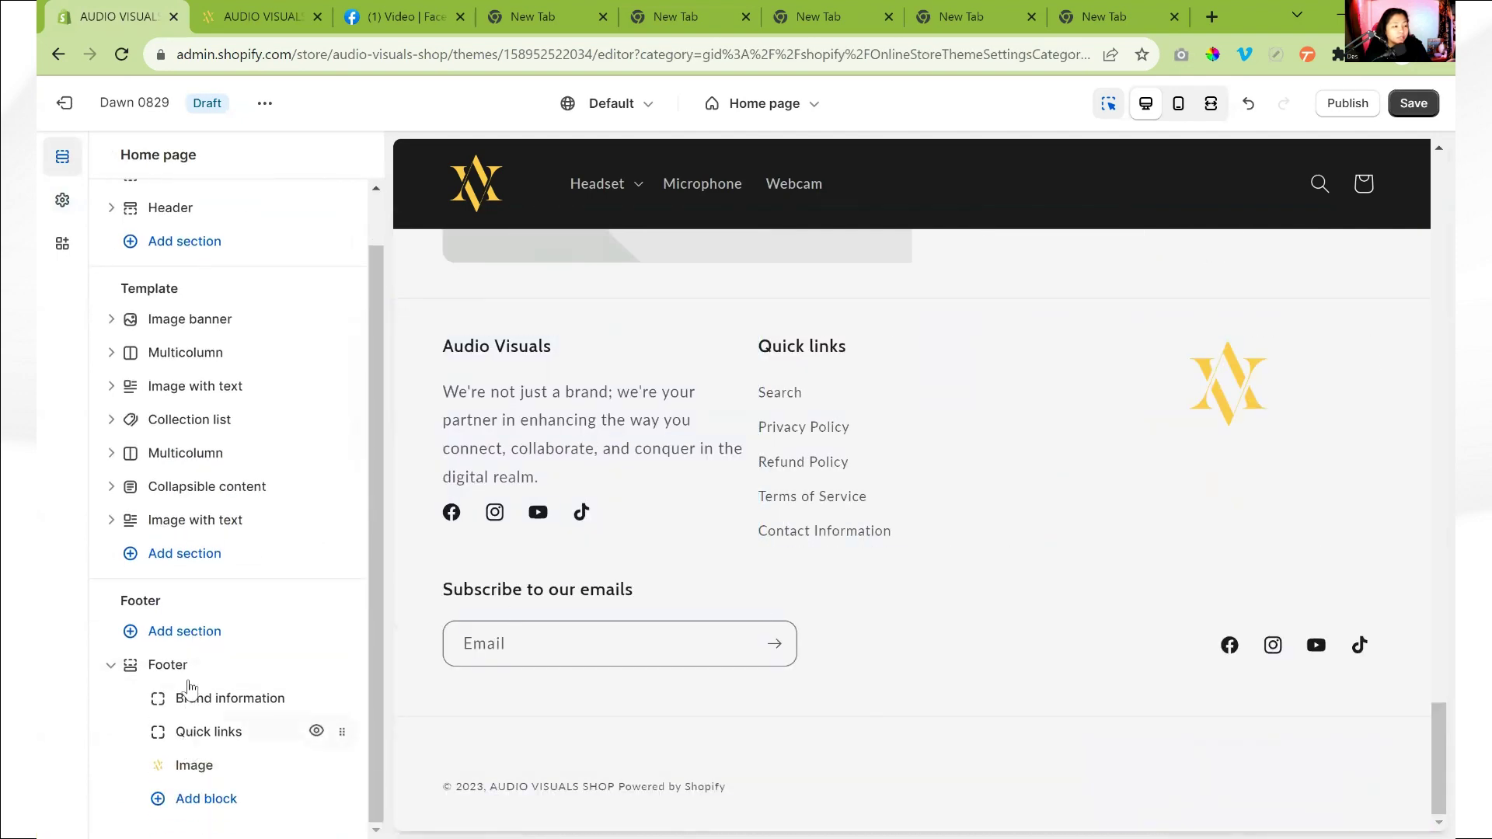
Step: Review the Footer section's settings, from color scheme, email signup and social media icons through payment methods, policy links and spacing
left_click(187, 674)
scroll(170, 524, "down", 3)
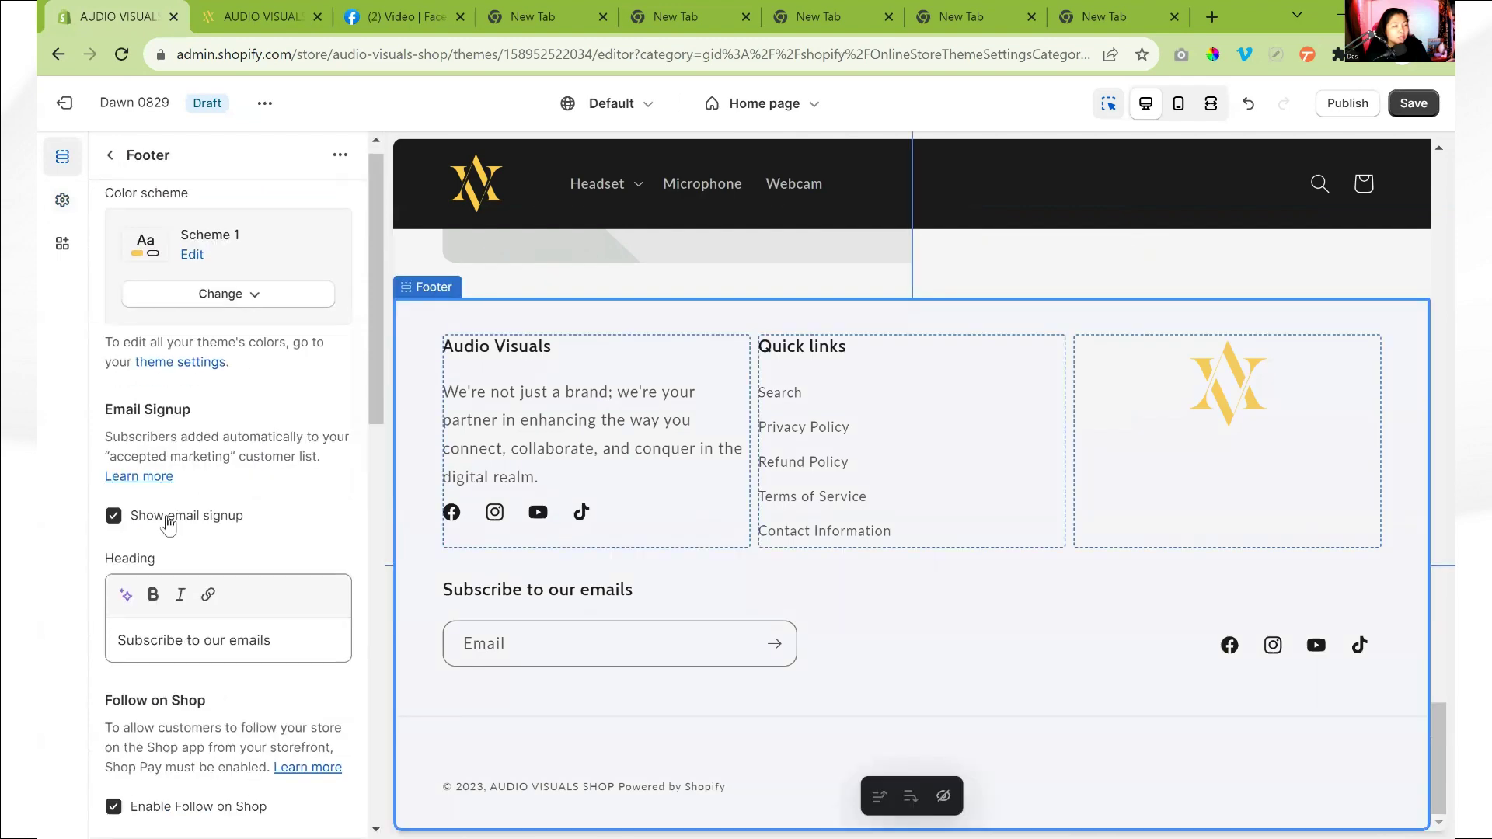
scroll(167, 536, "down", 6)
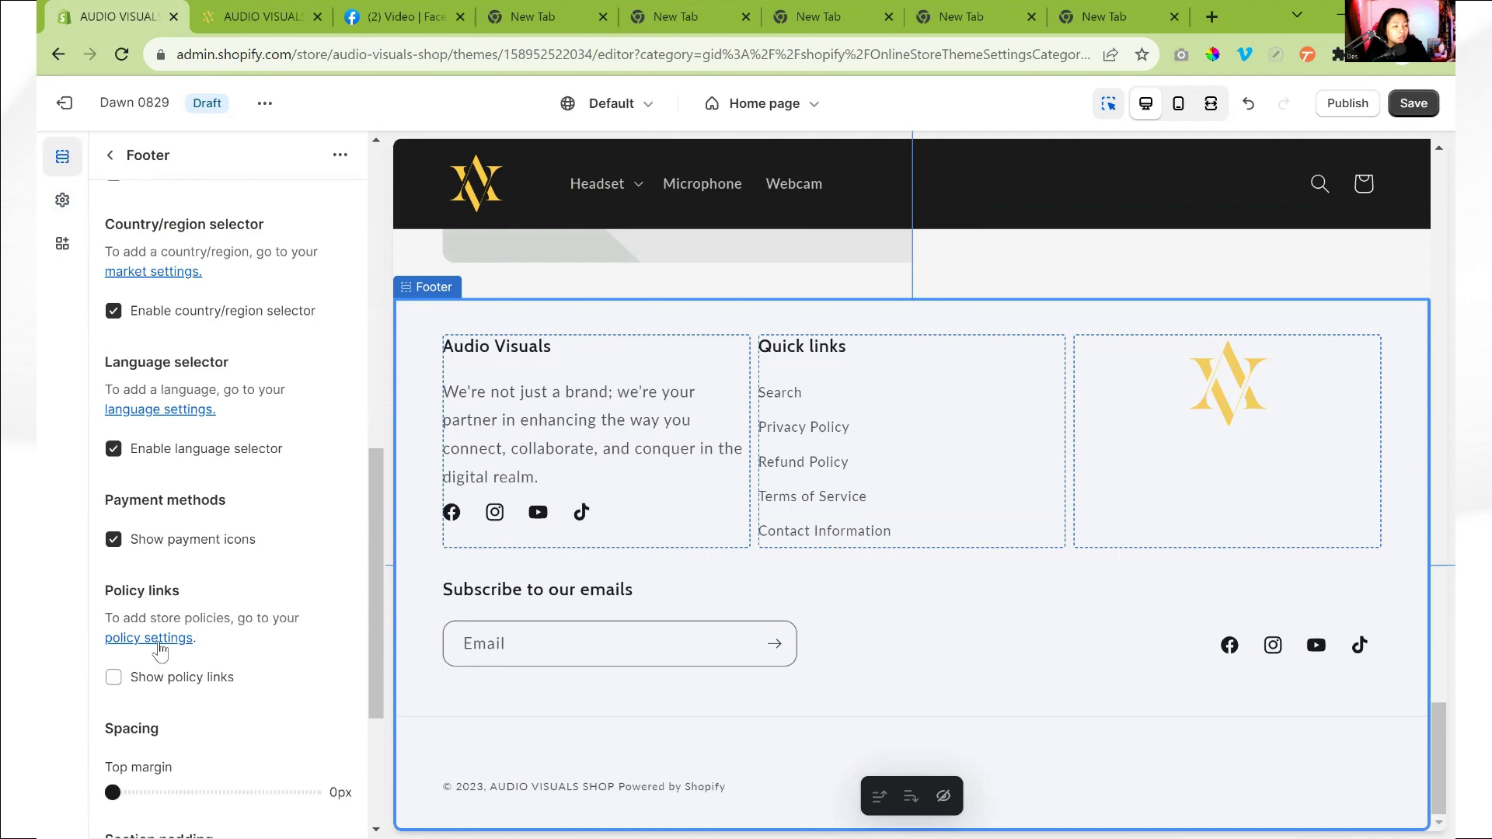
scroll(158, 651, "down", 2)
scroll(160, 654, "up", 5)
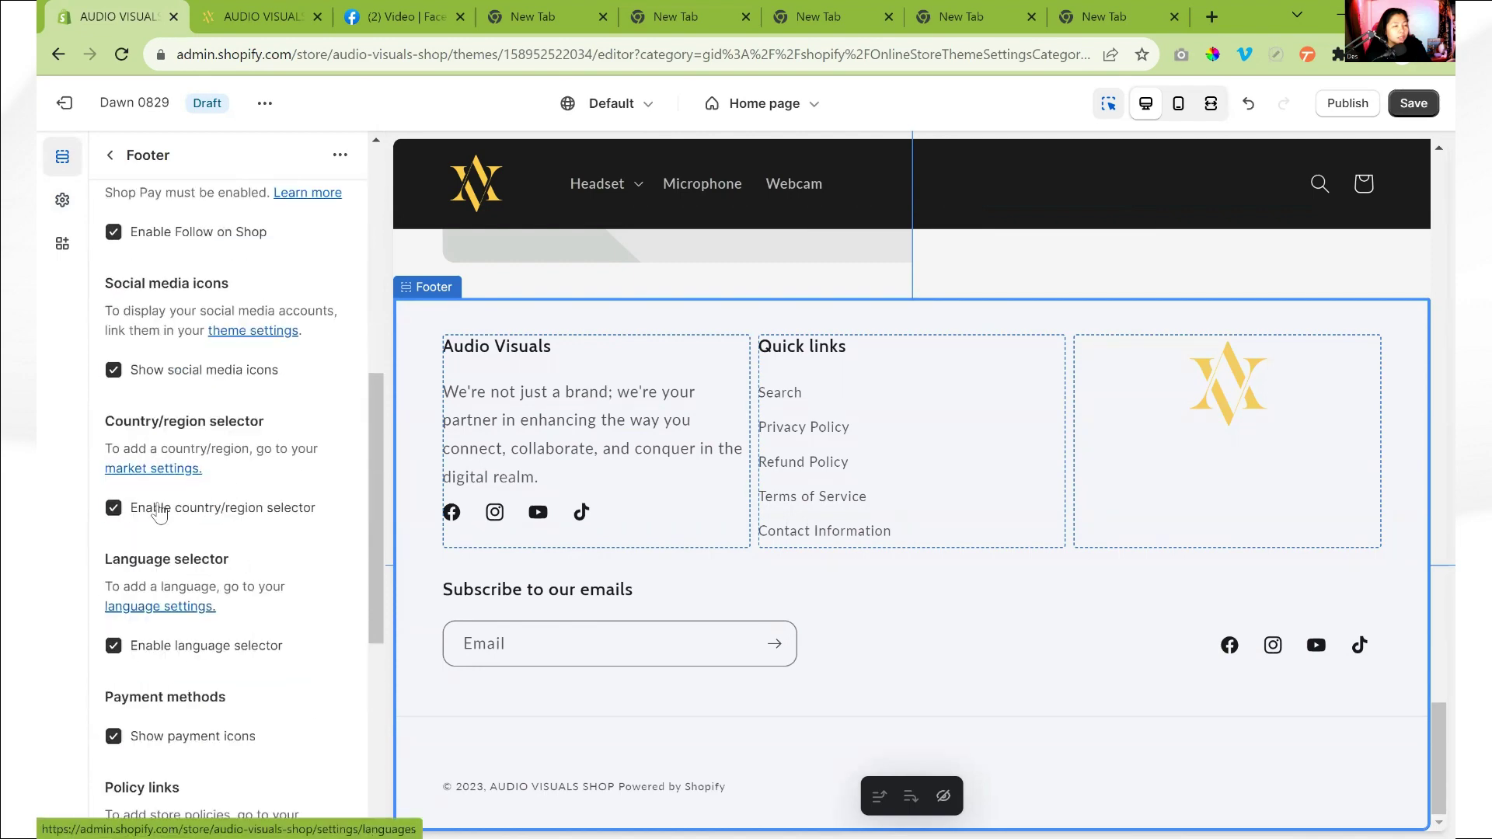
scroll(117, 379, "up", 8)
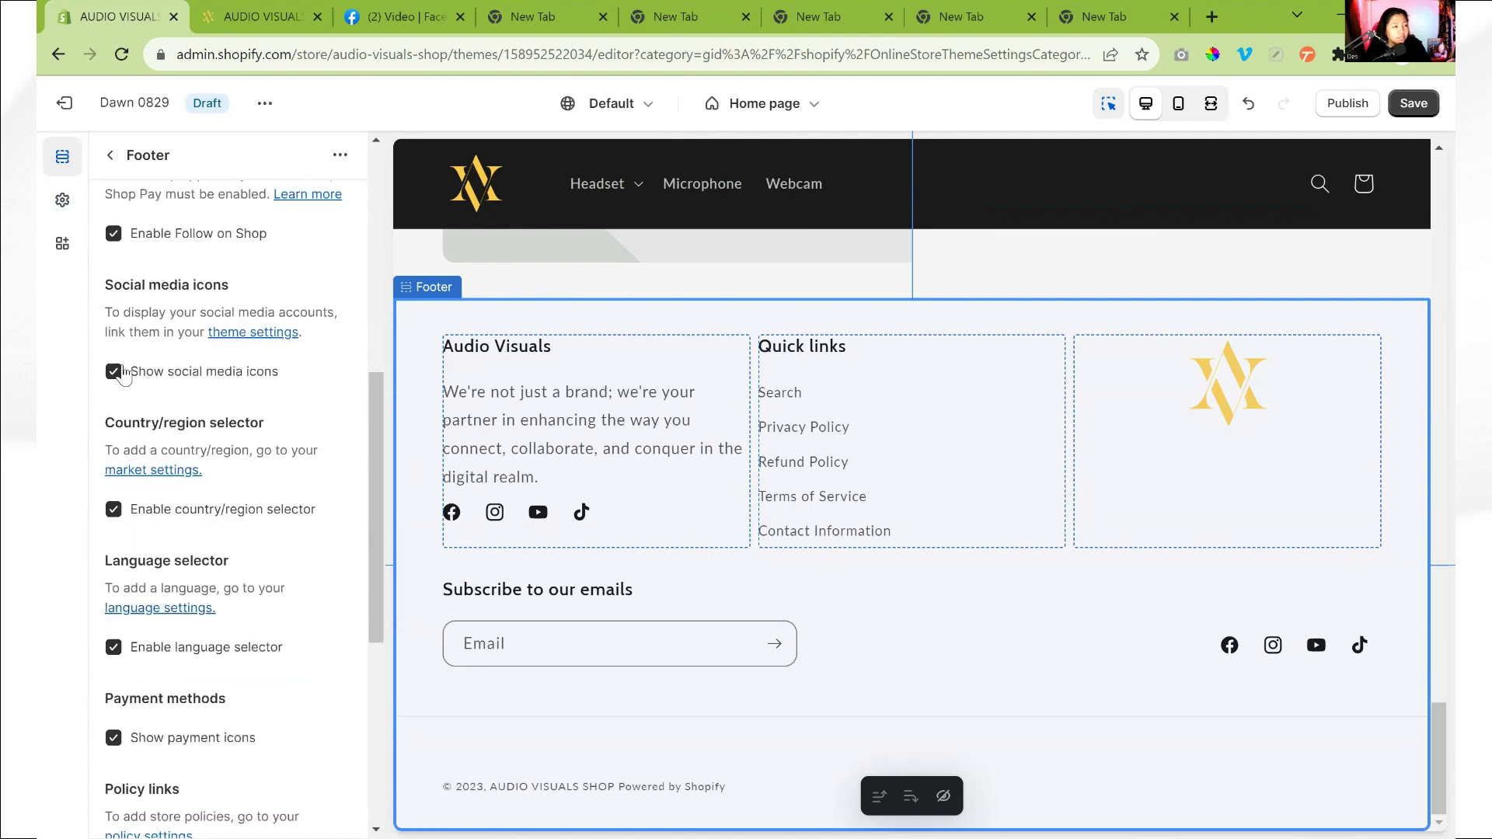
left_click(117, 164)
left_click(191, 665)
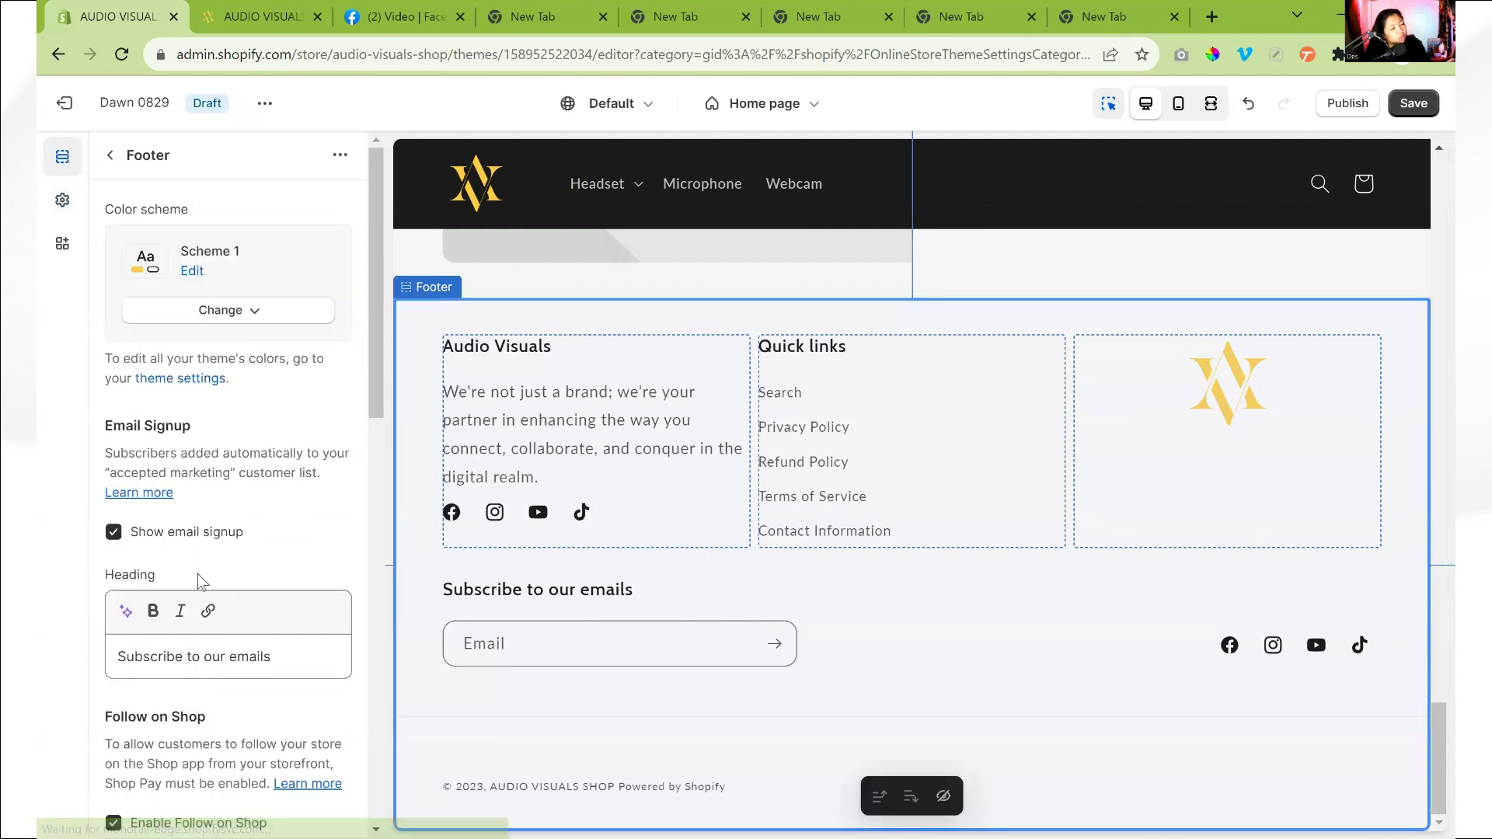
scroll(197, 574, "down", 11)
scroll(204, 559, "up", 4)
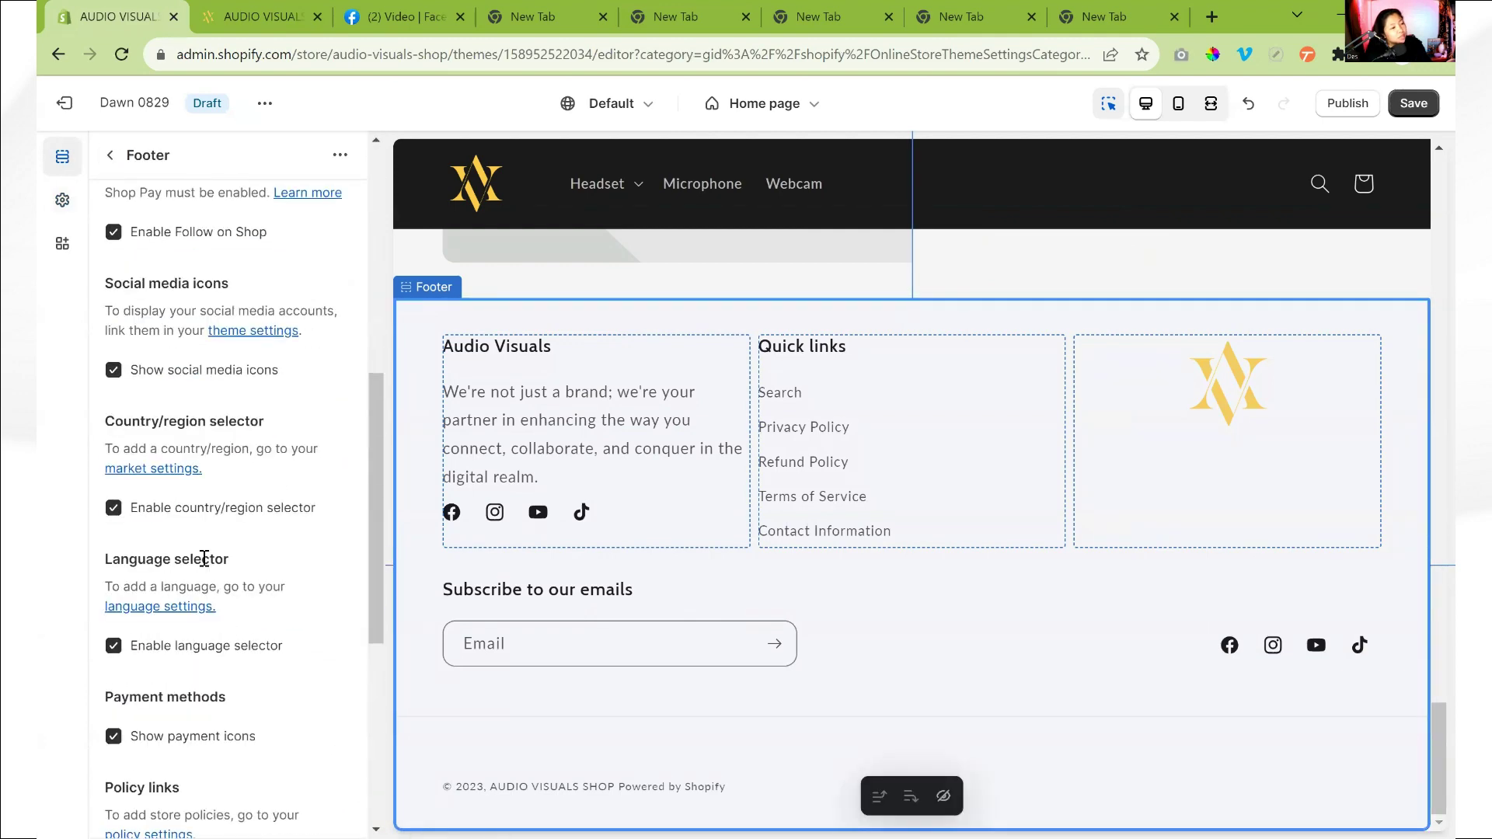
scroll(205, 544, "up", 3)
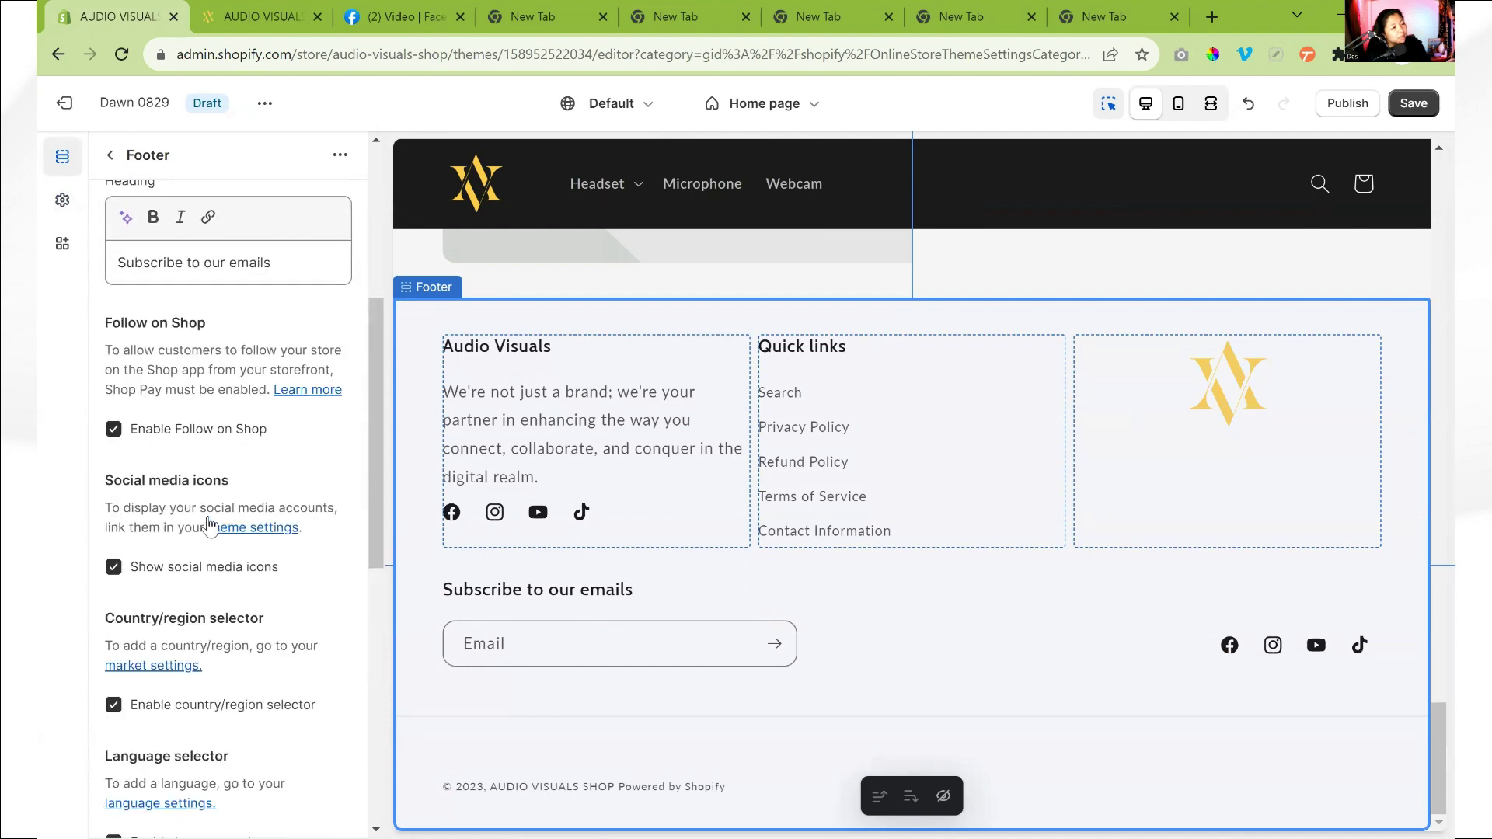
scroll(169, 572, "down", 10)
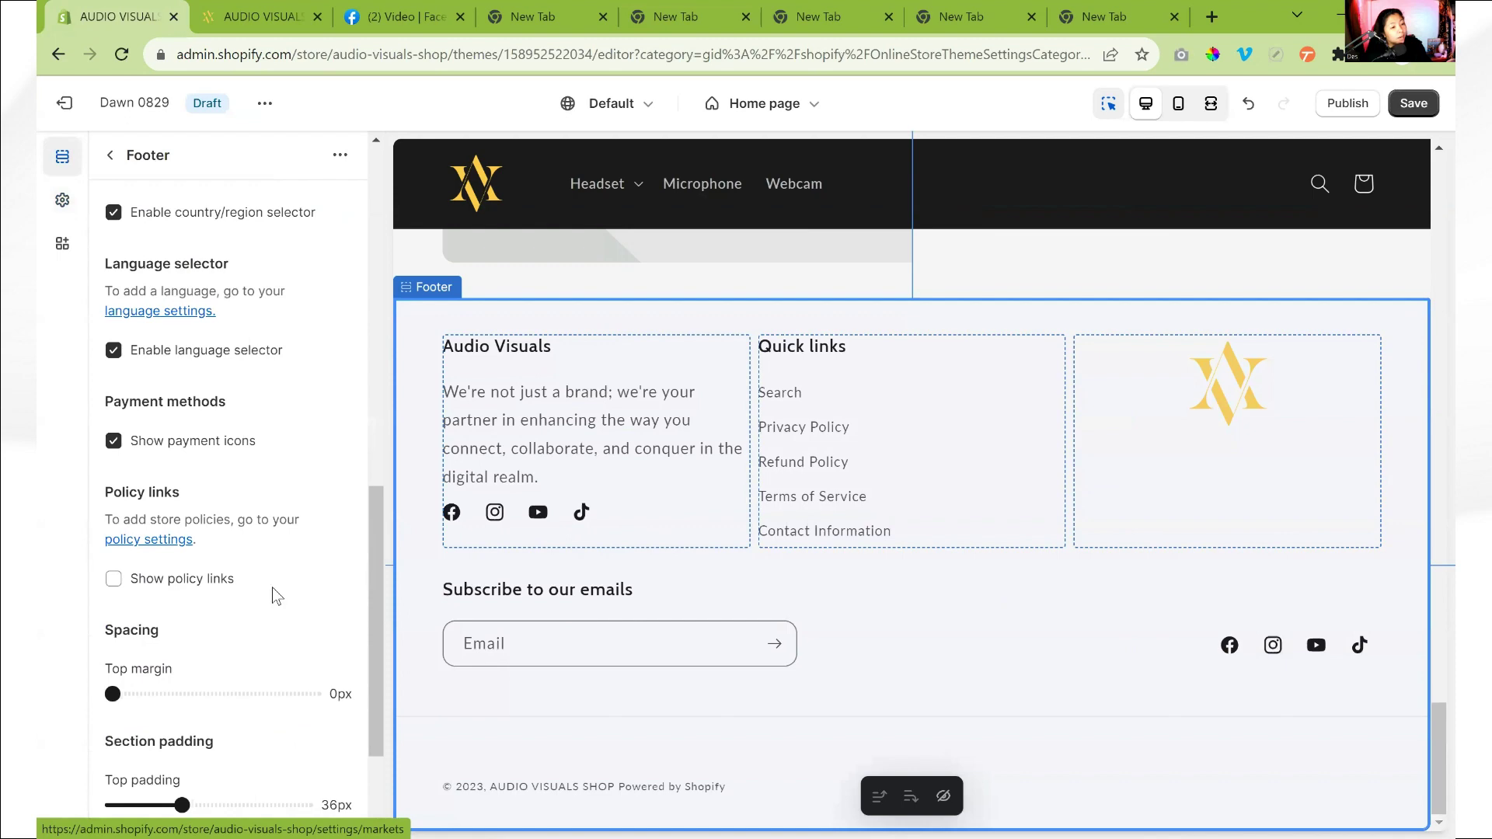
scroll(272, 589, "up", 8)
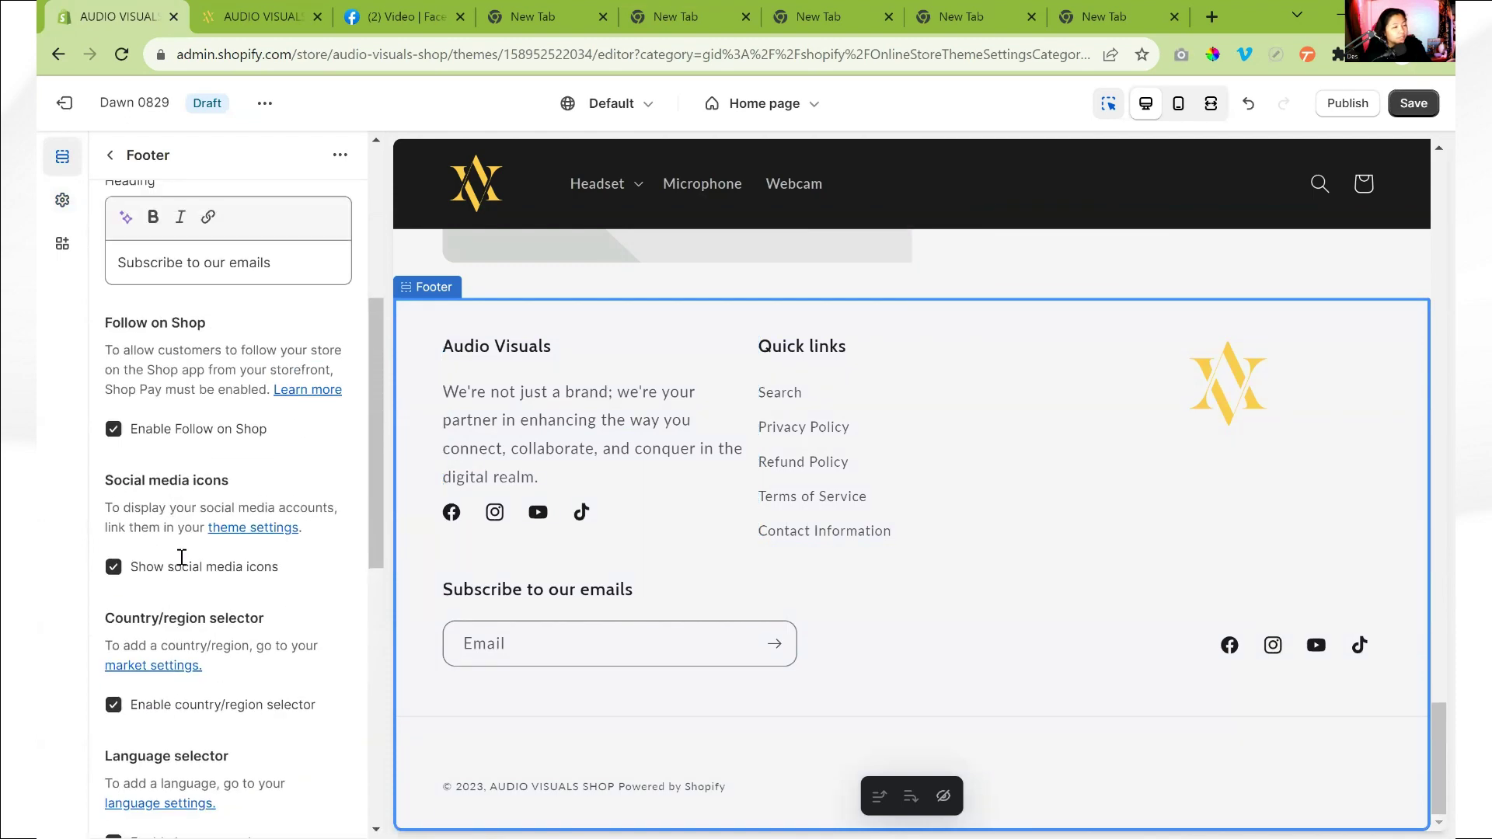
scroll(181, 557, "up", 3)
scroll(182, 551, "down", 10)
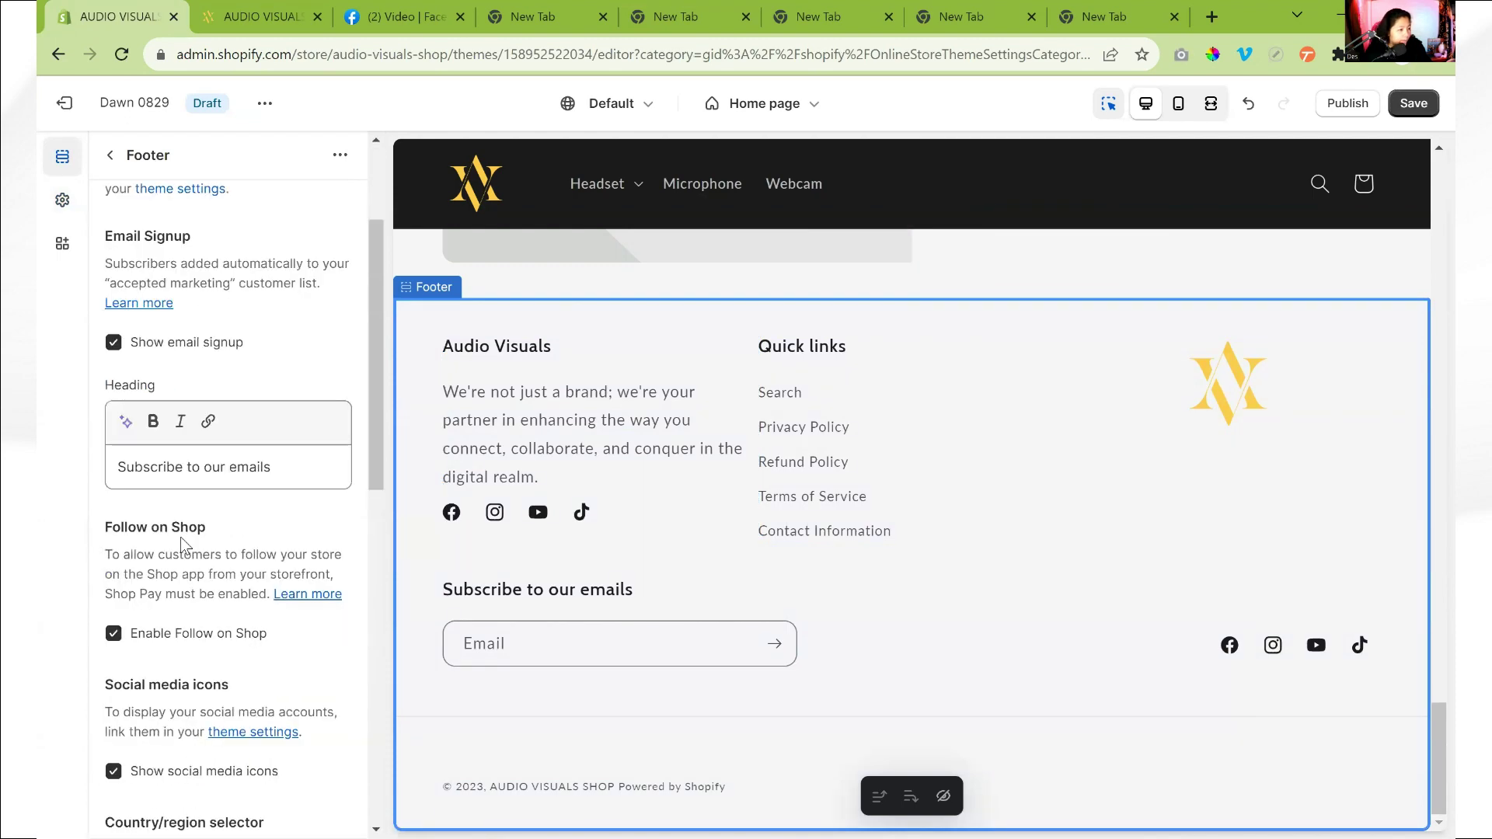
scroll(184, 544, "down", 3)
scroll(183, 542, "up", 4)
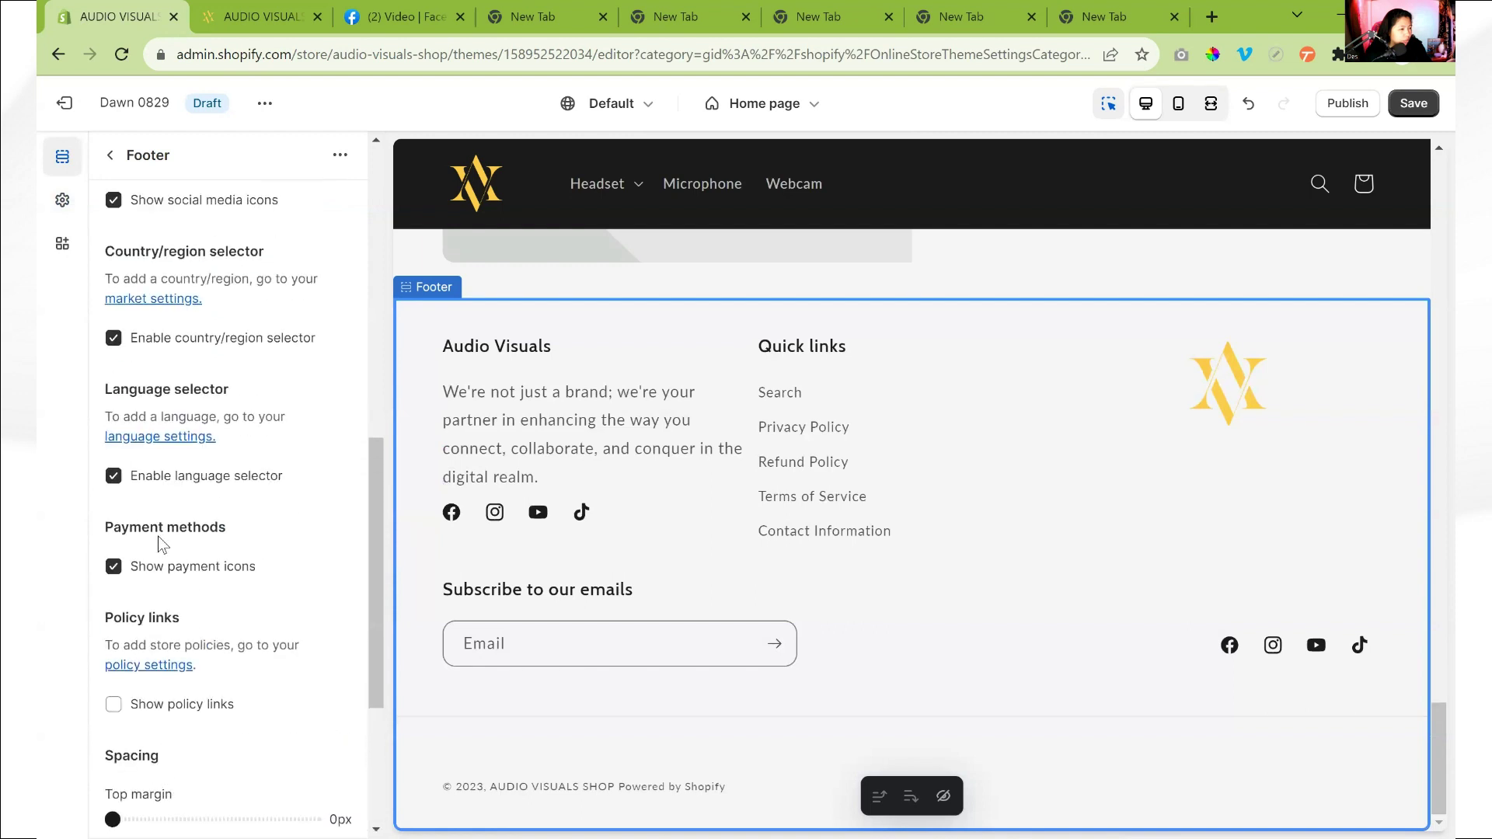
Step: Try hiding the Footer section's own social media icons, turn them back on, and leave the section's settings
left_click(115, 201)
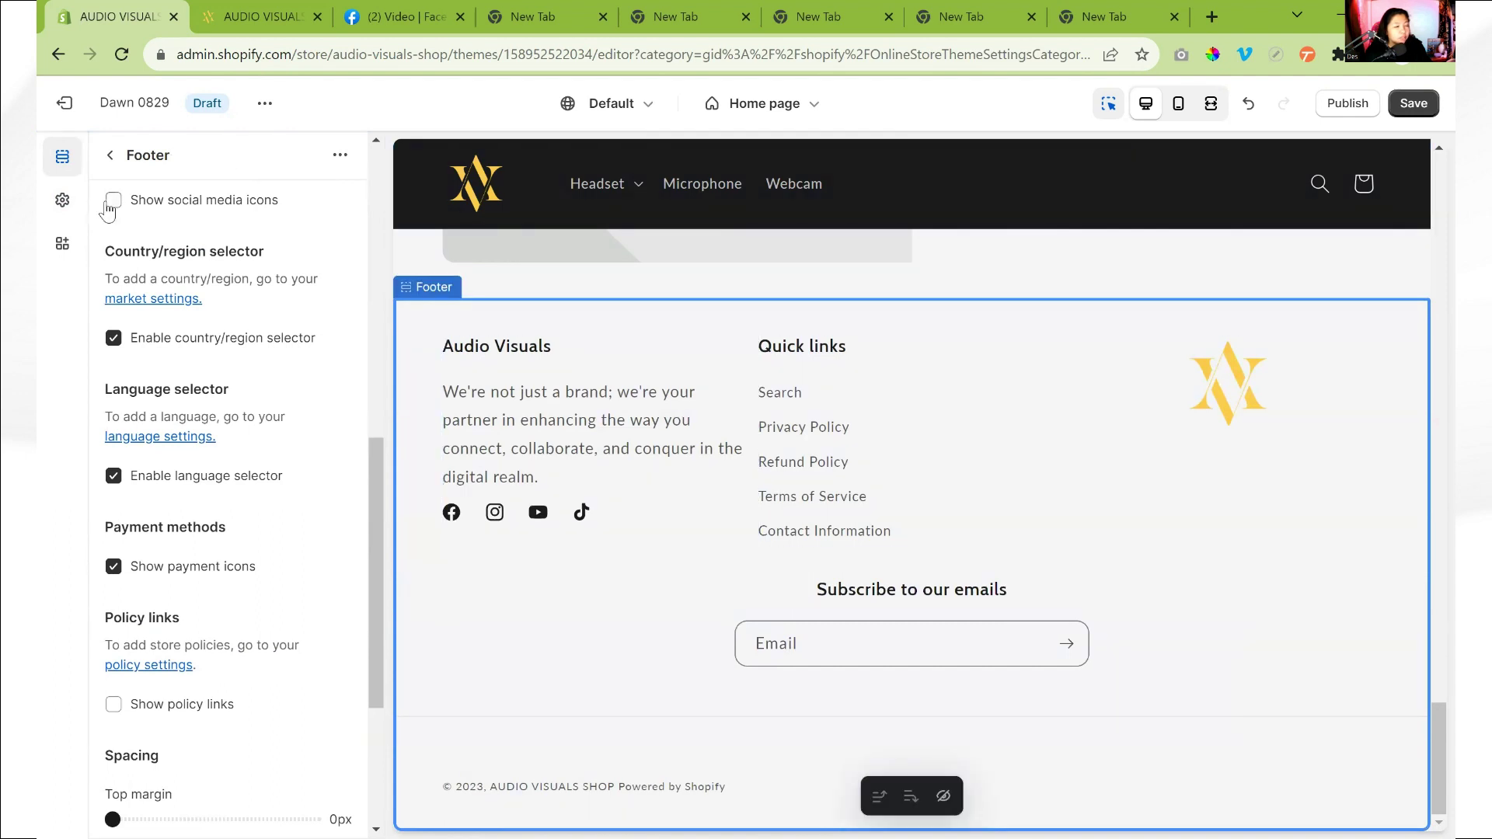
left_click(113, 200)
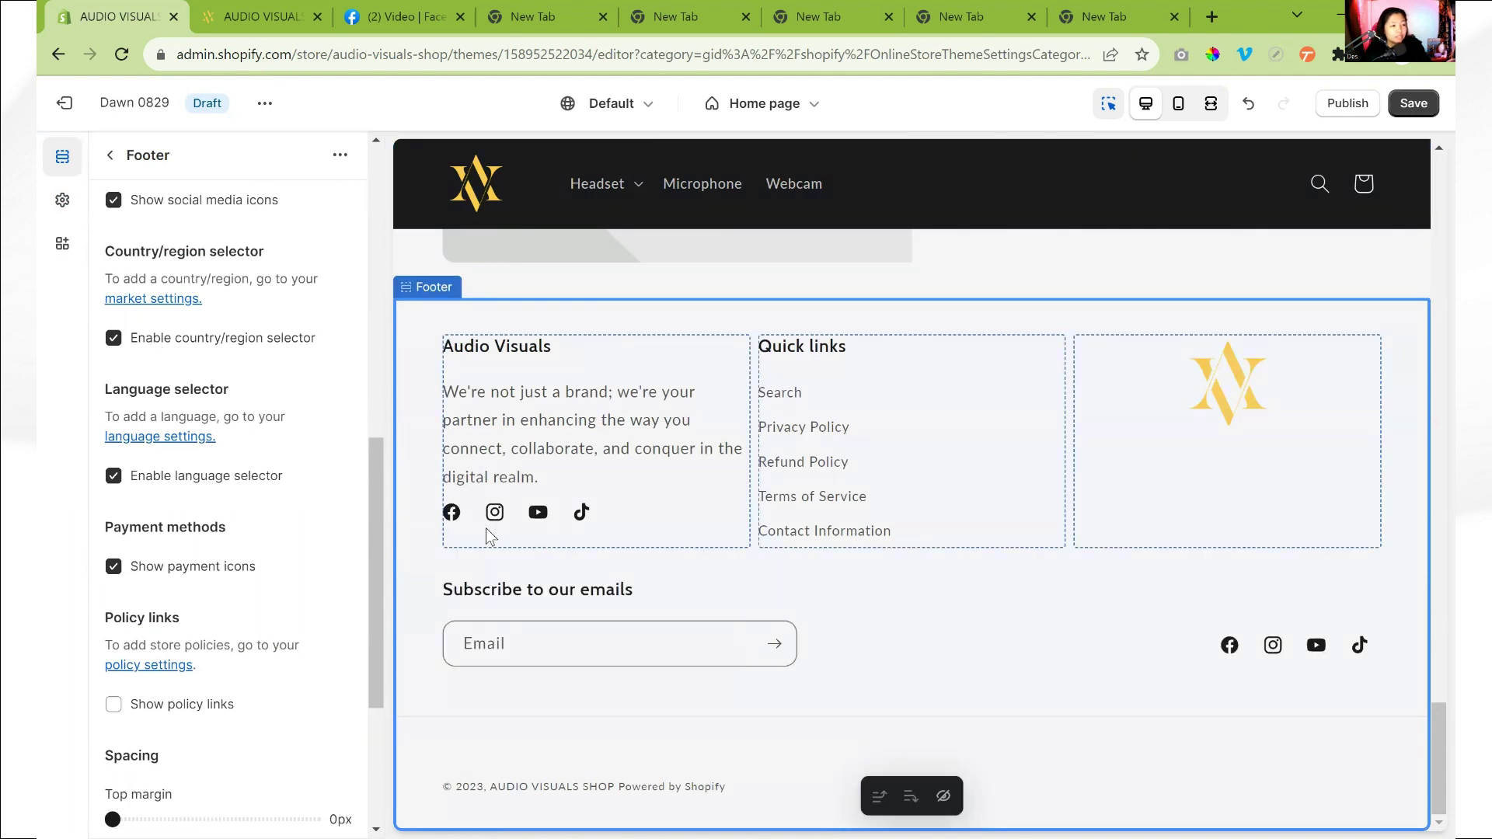
left_click(111, 159)
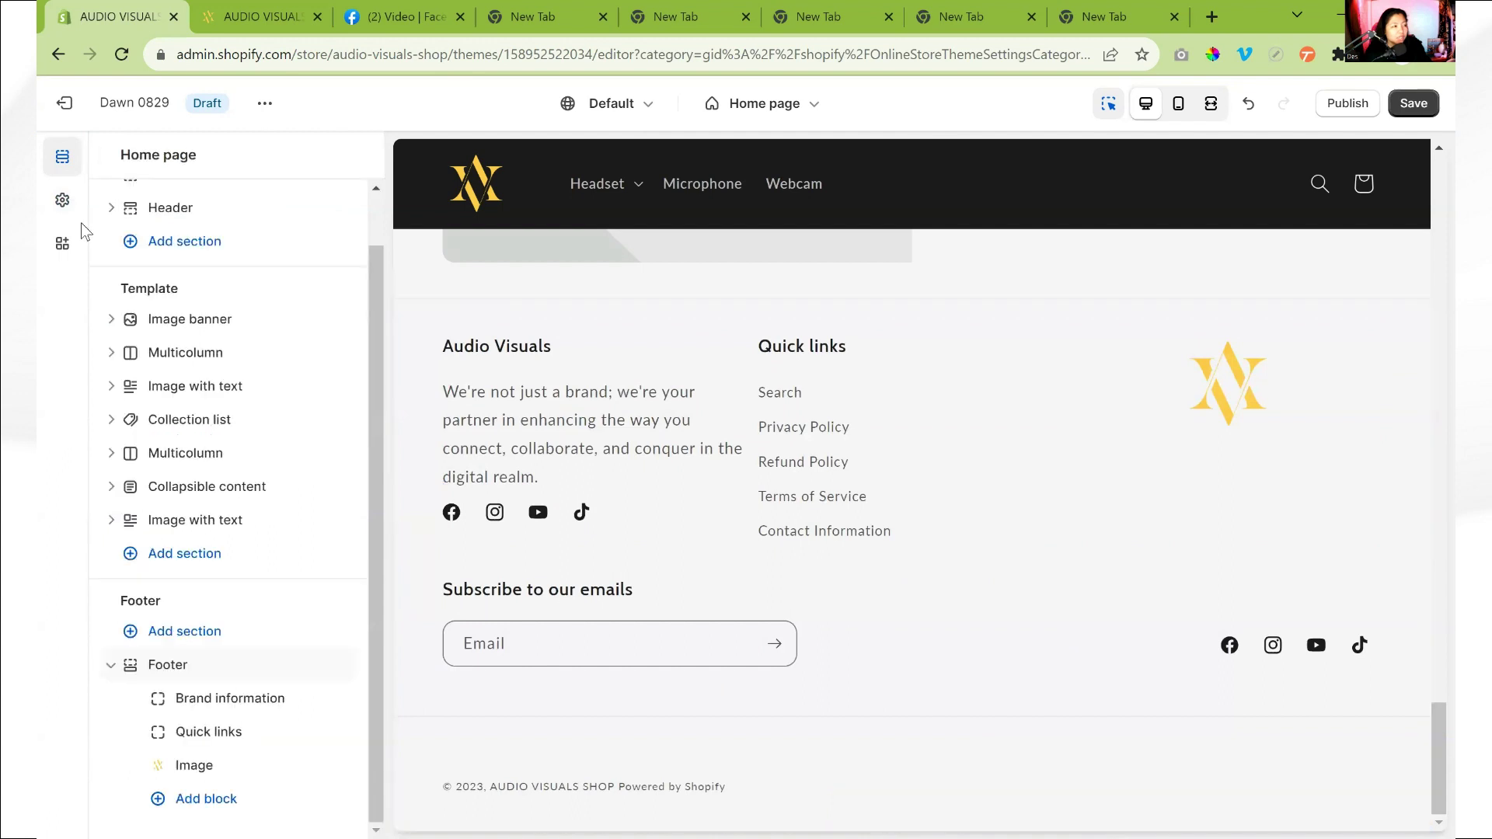
Step: Hide the social media icons in the footer's Brand information block and return to the section list
left_click(584, 411)
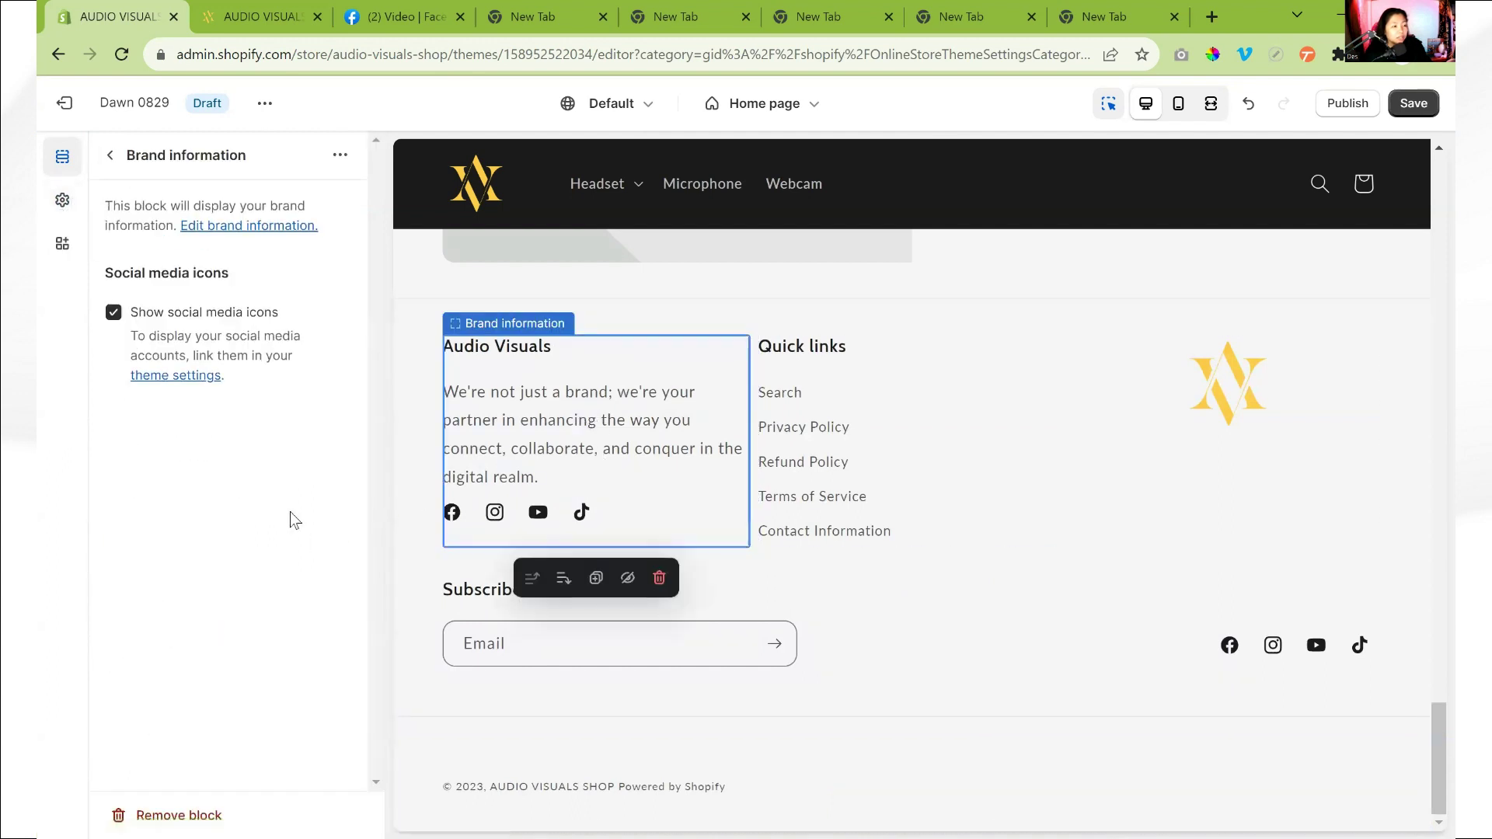
left_click(110, 155)
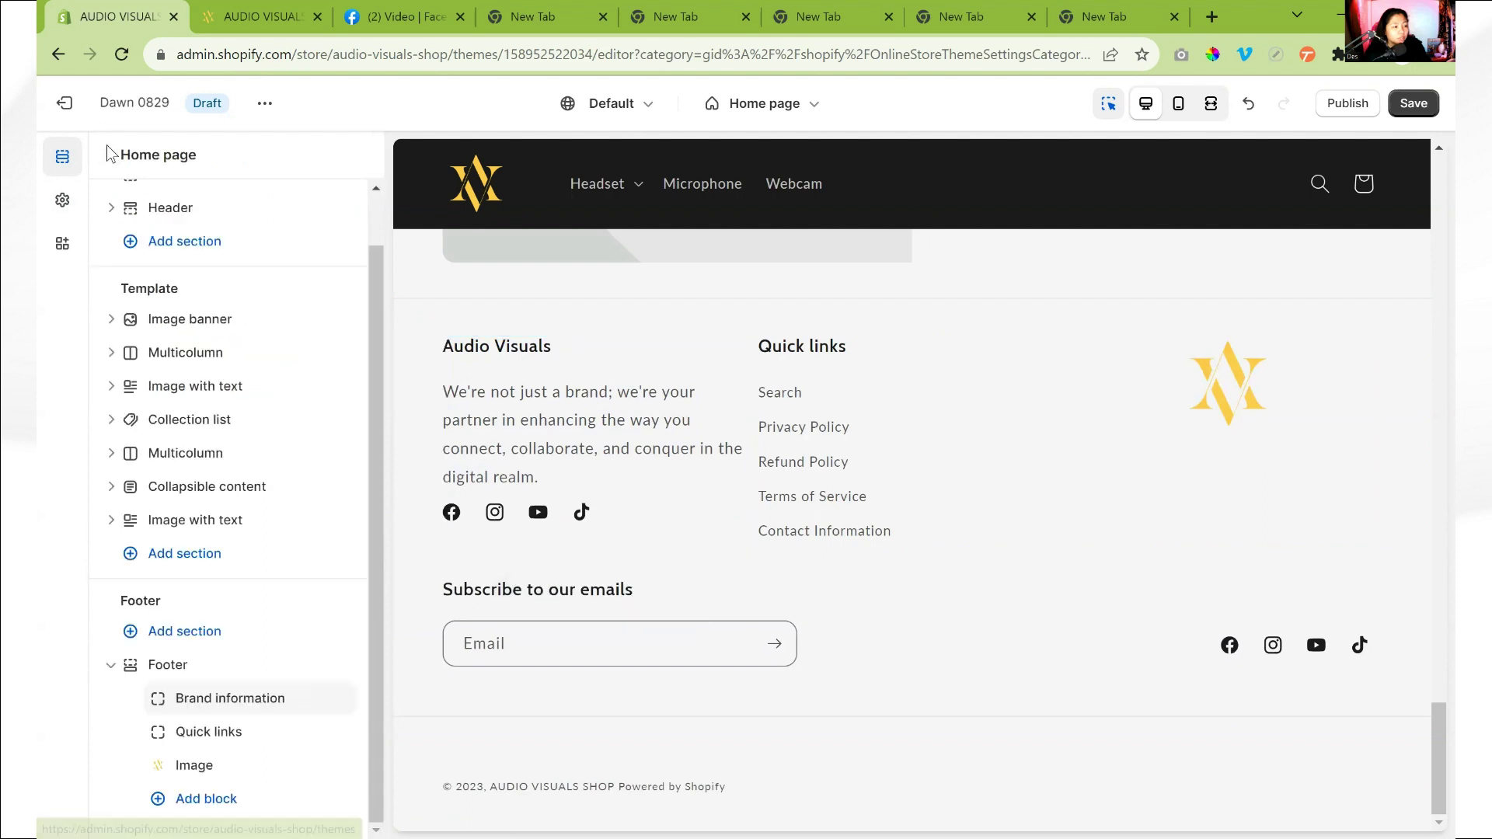
left_click(226, 698)
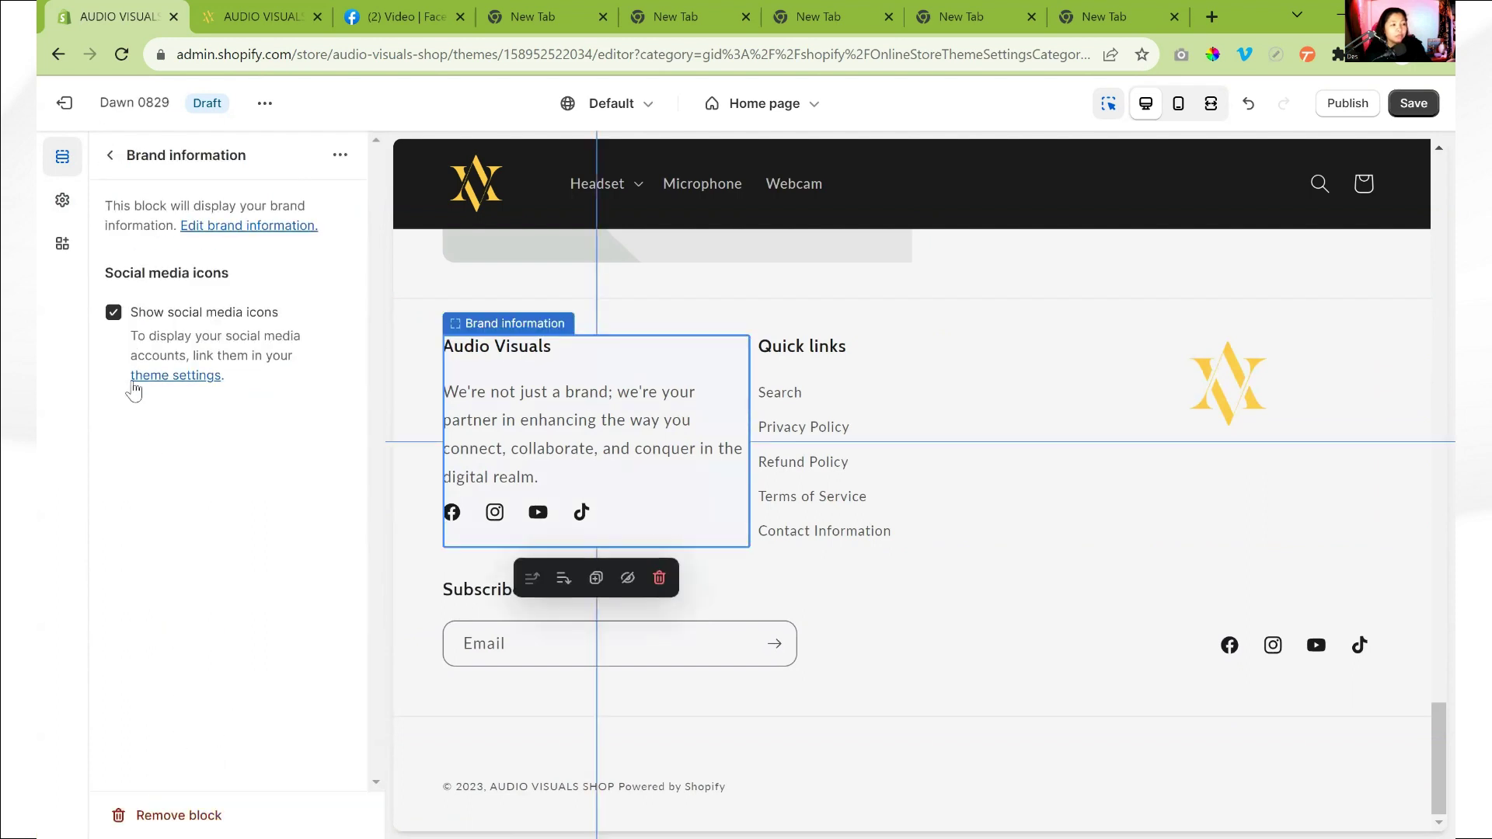
left_click(113, 312)
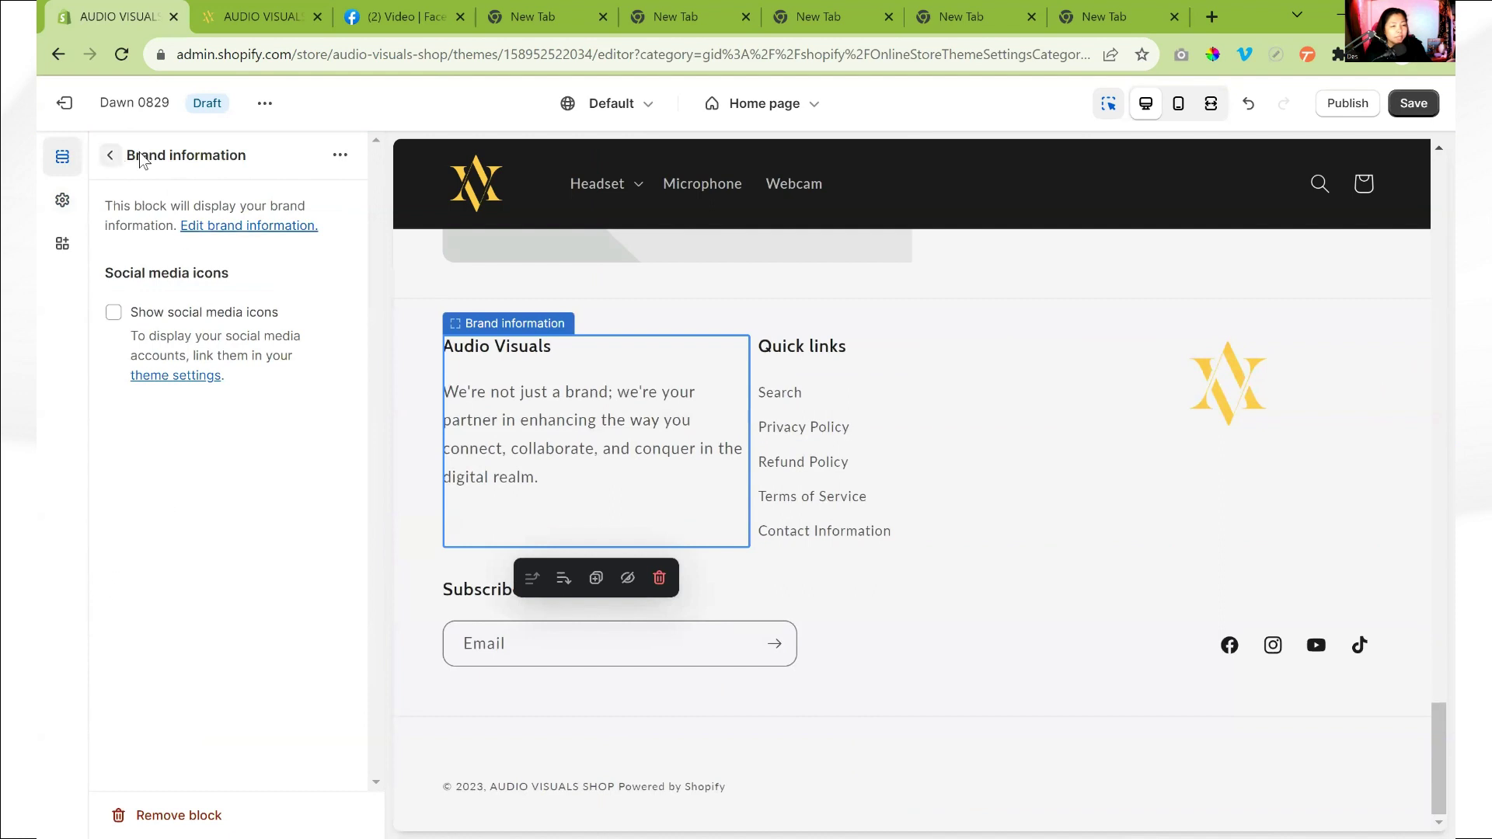
left_click(109, 155)
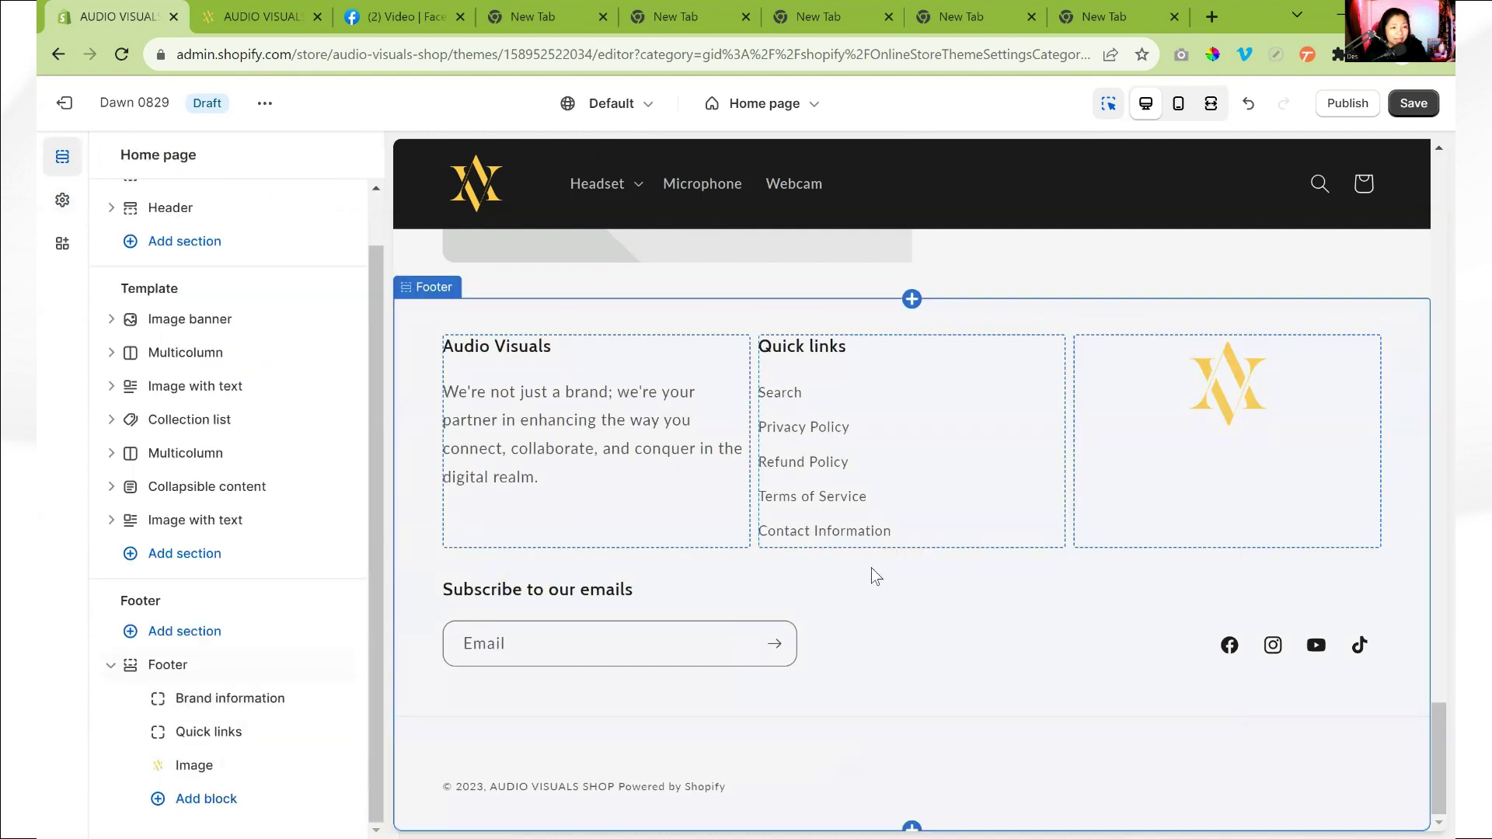
Step: Change the Footer section's color scheme to Scheme 2
scroll(873, 573, "up", 1)
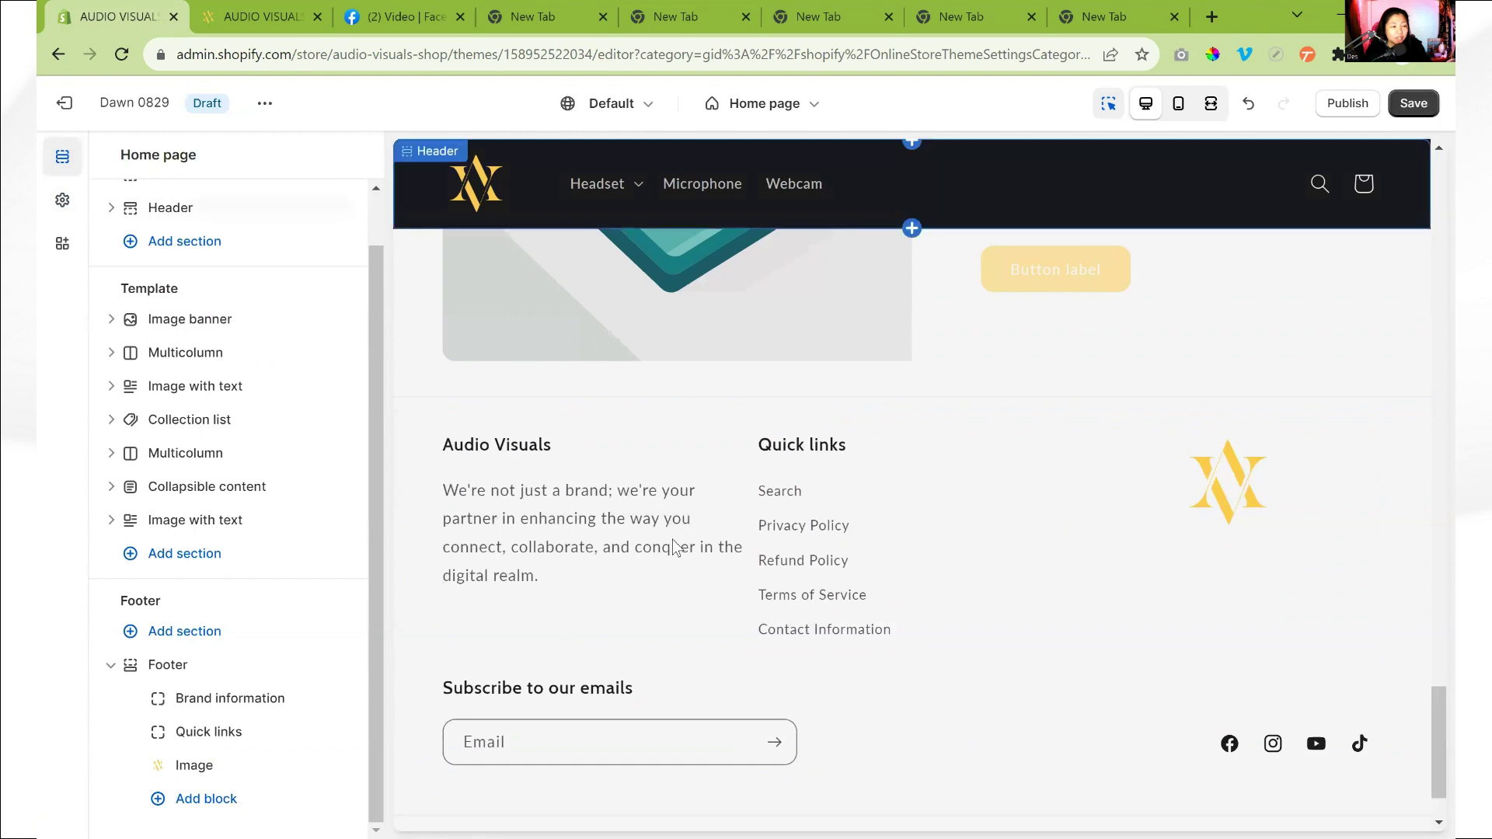
left_click(404, 601)
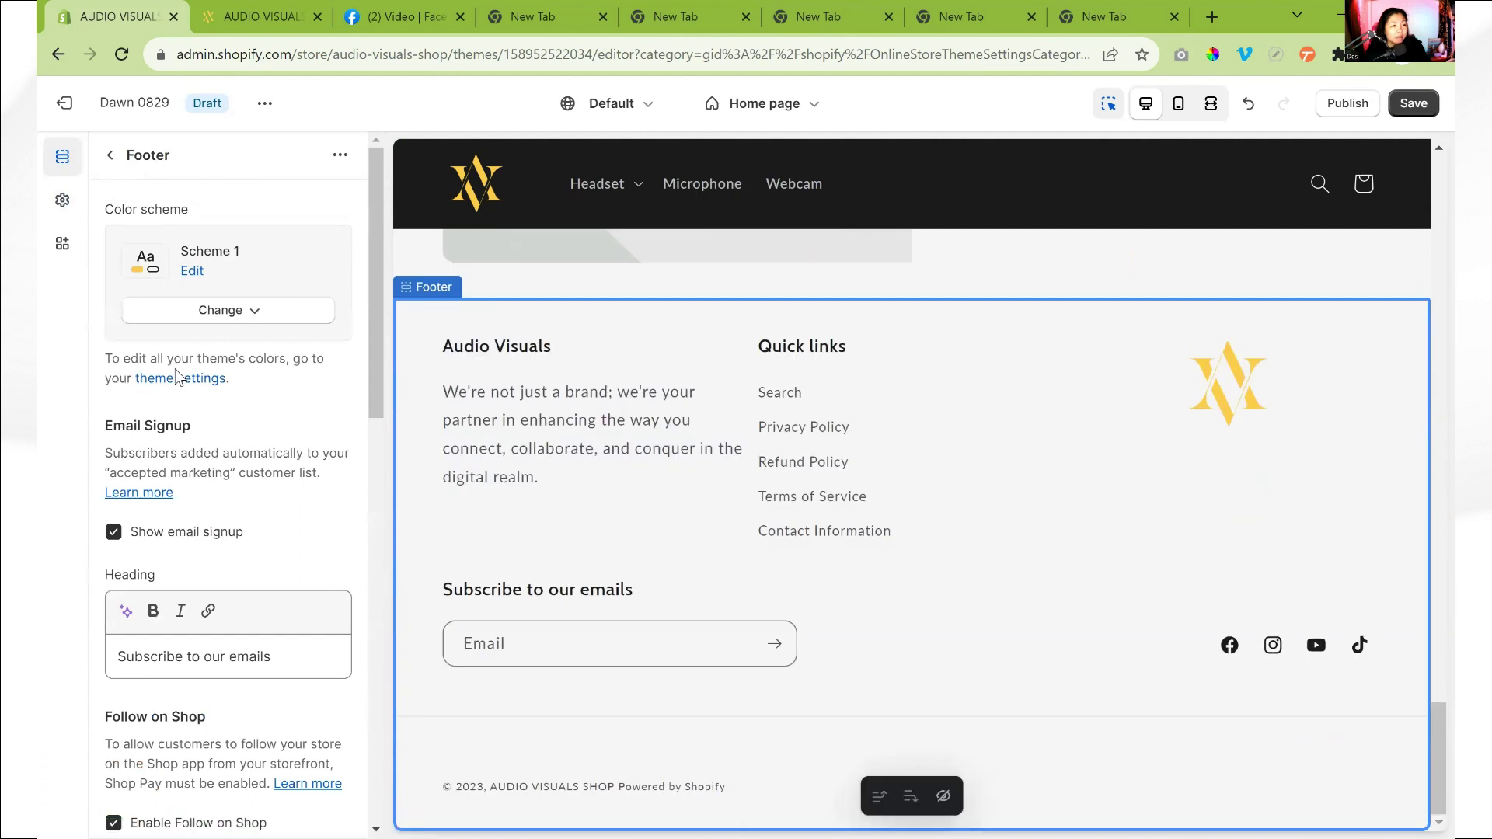
left_click(208, 310)
left_click(194, 416)
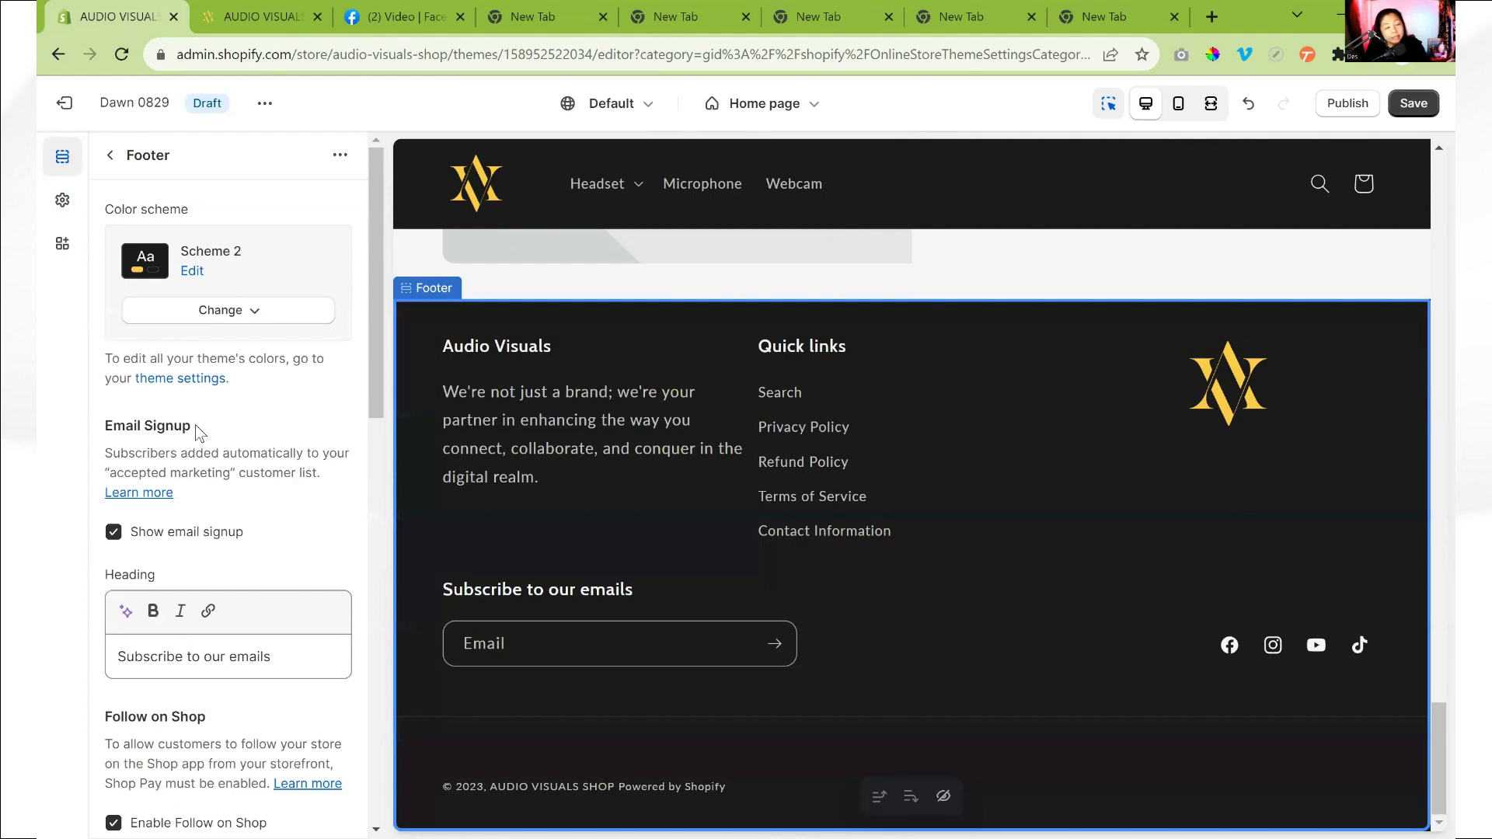
Step: Set the heading of the footer's email signup to "Be in the know"
scroll(259, 433, "down", 4)
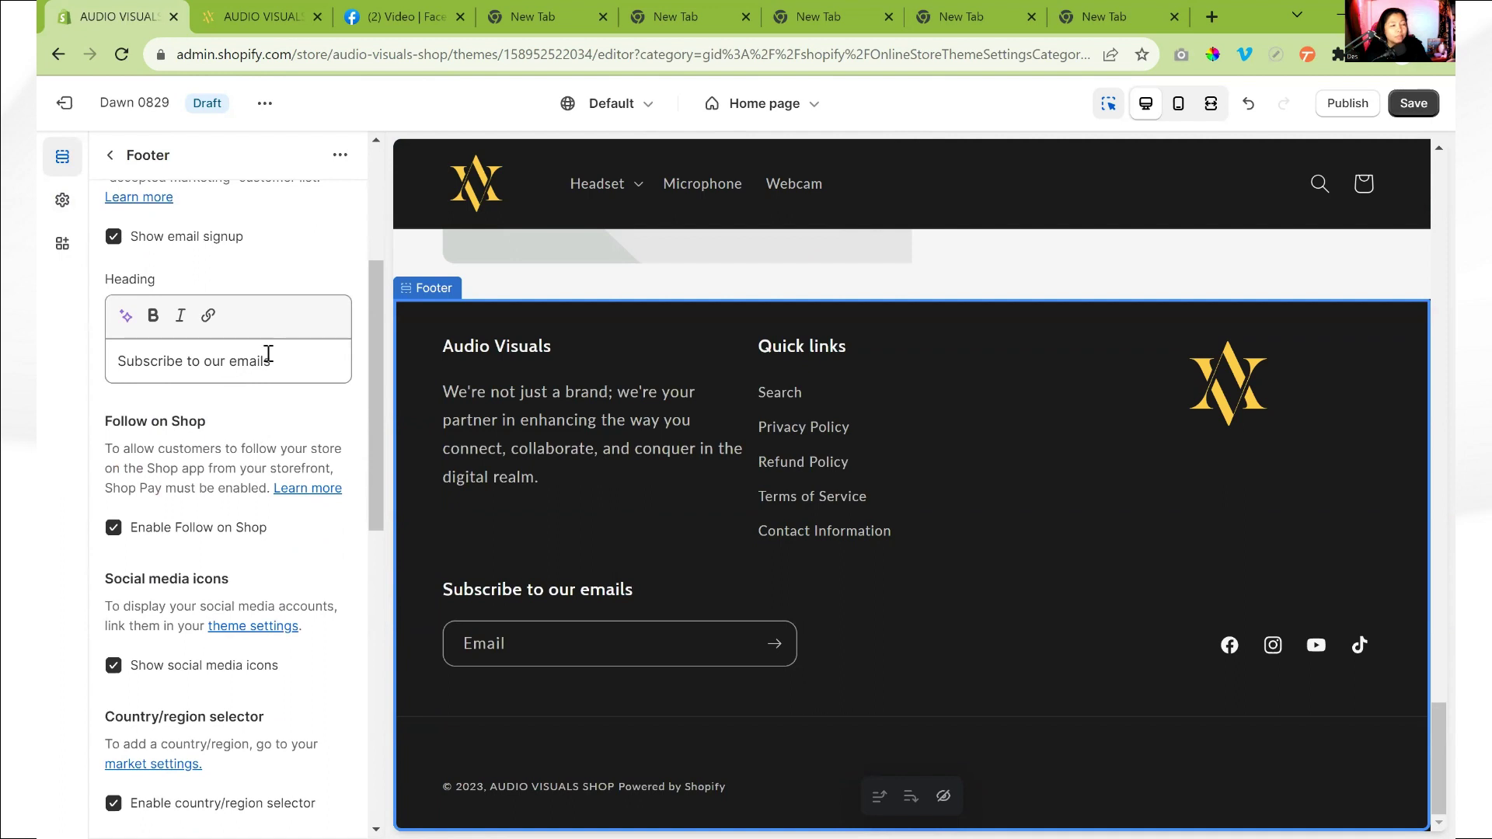
left_click_drag(295, 361, 107, 387)
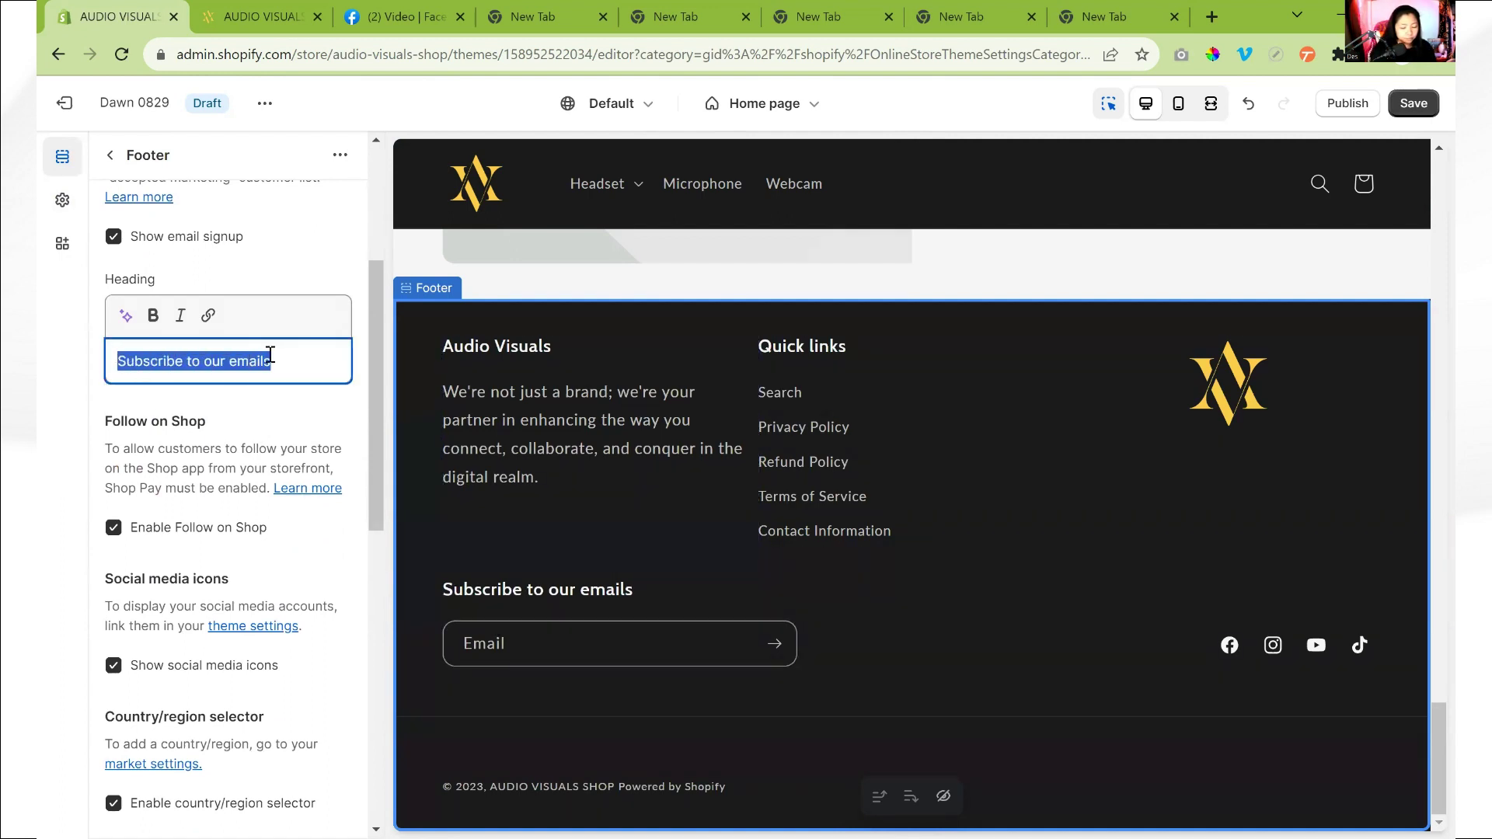
type("BE")
key("BackSpace")
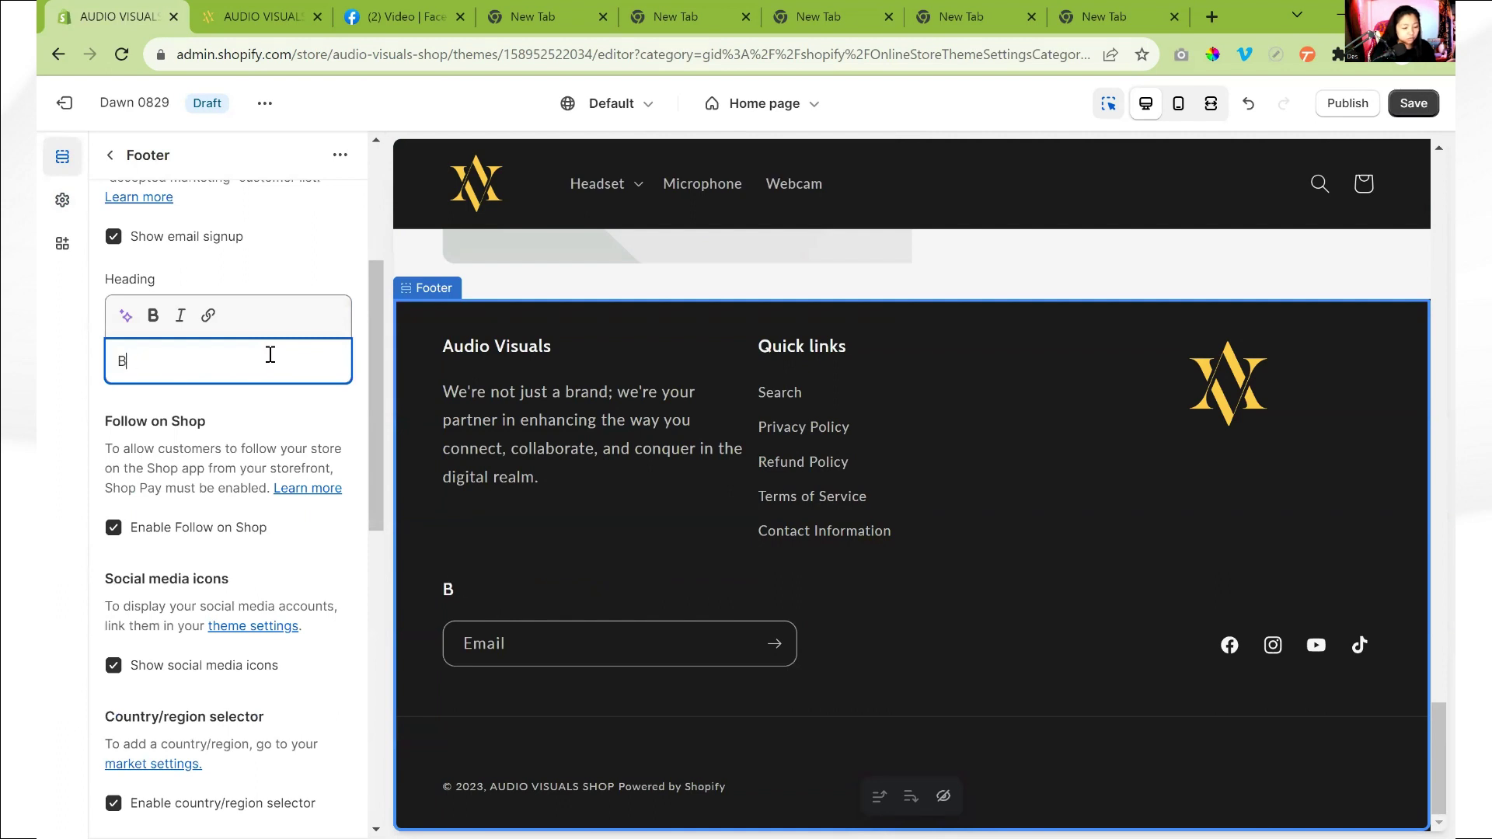
type("e in the In")
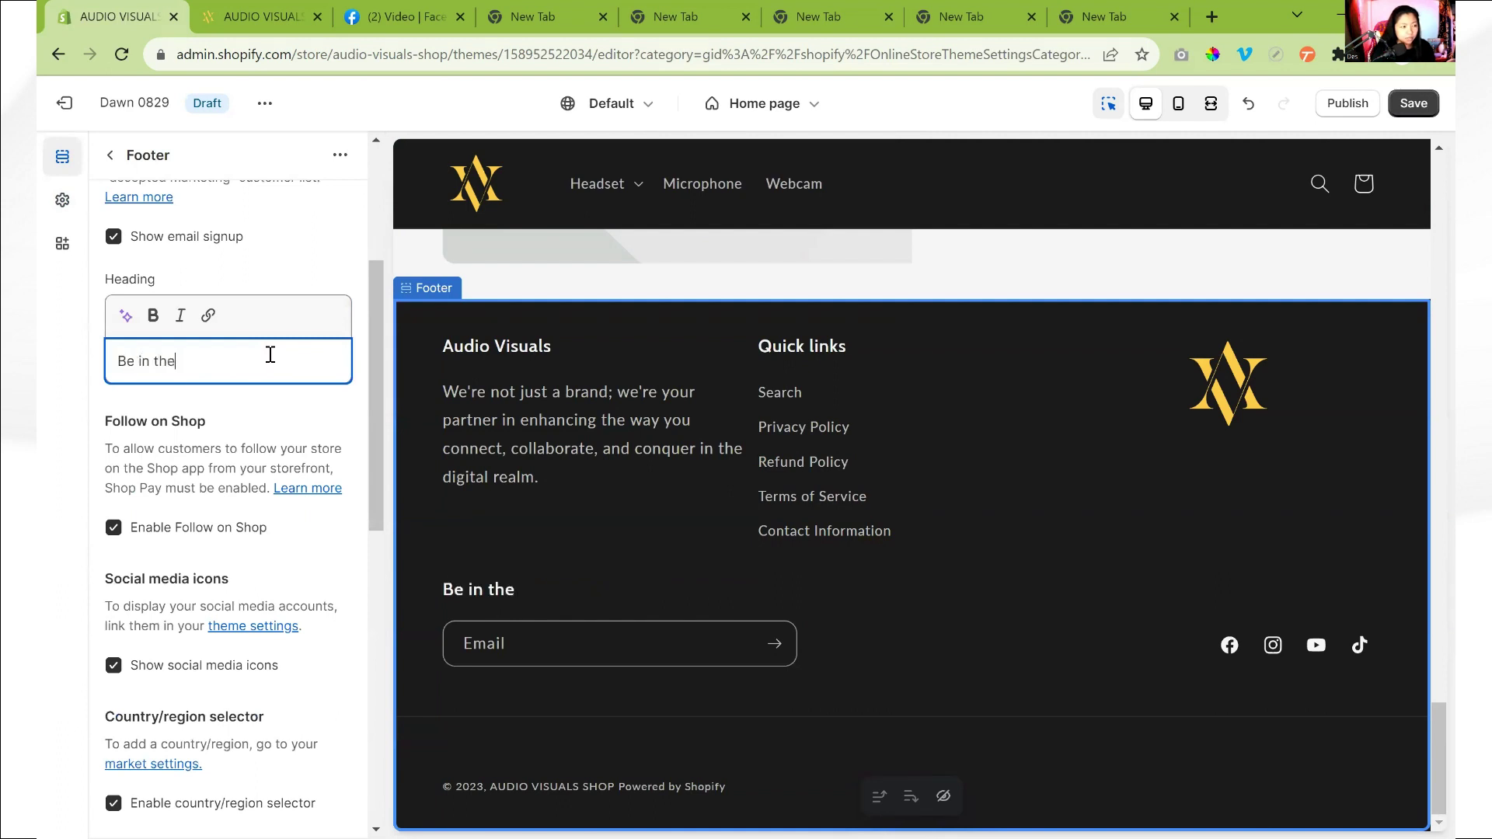
key("BackSpace")
key("BackSpace")
type("know")
Step: Replace the heading of the footer's email signup with "5% Code directly to your inbox"
key("ctrl+a")
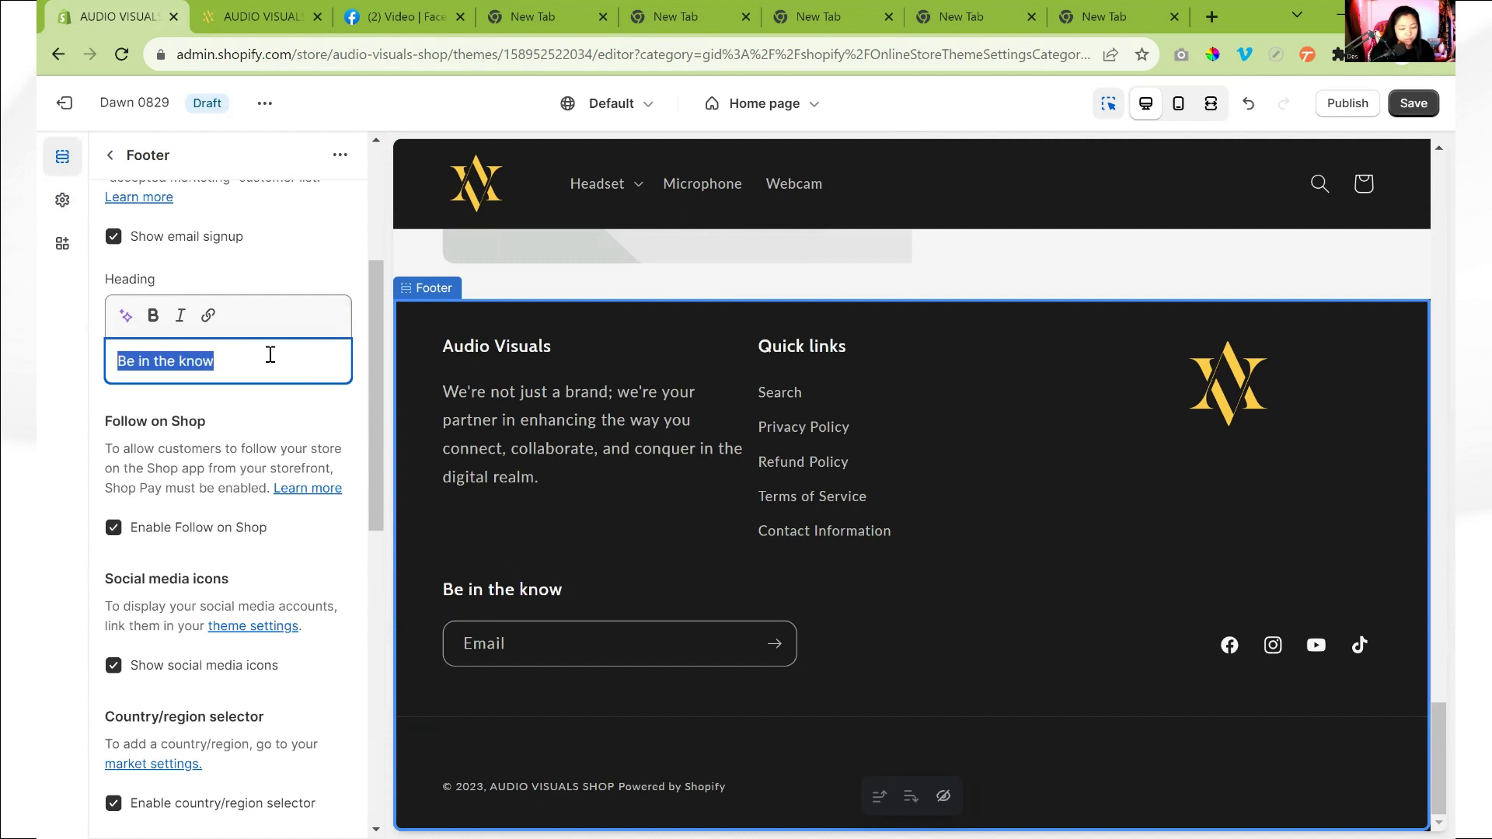
type("Ge")
key("BackSpace")
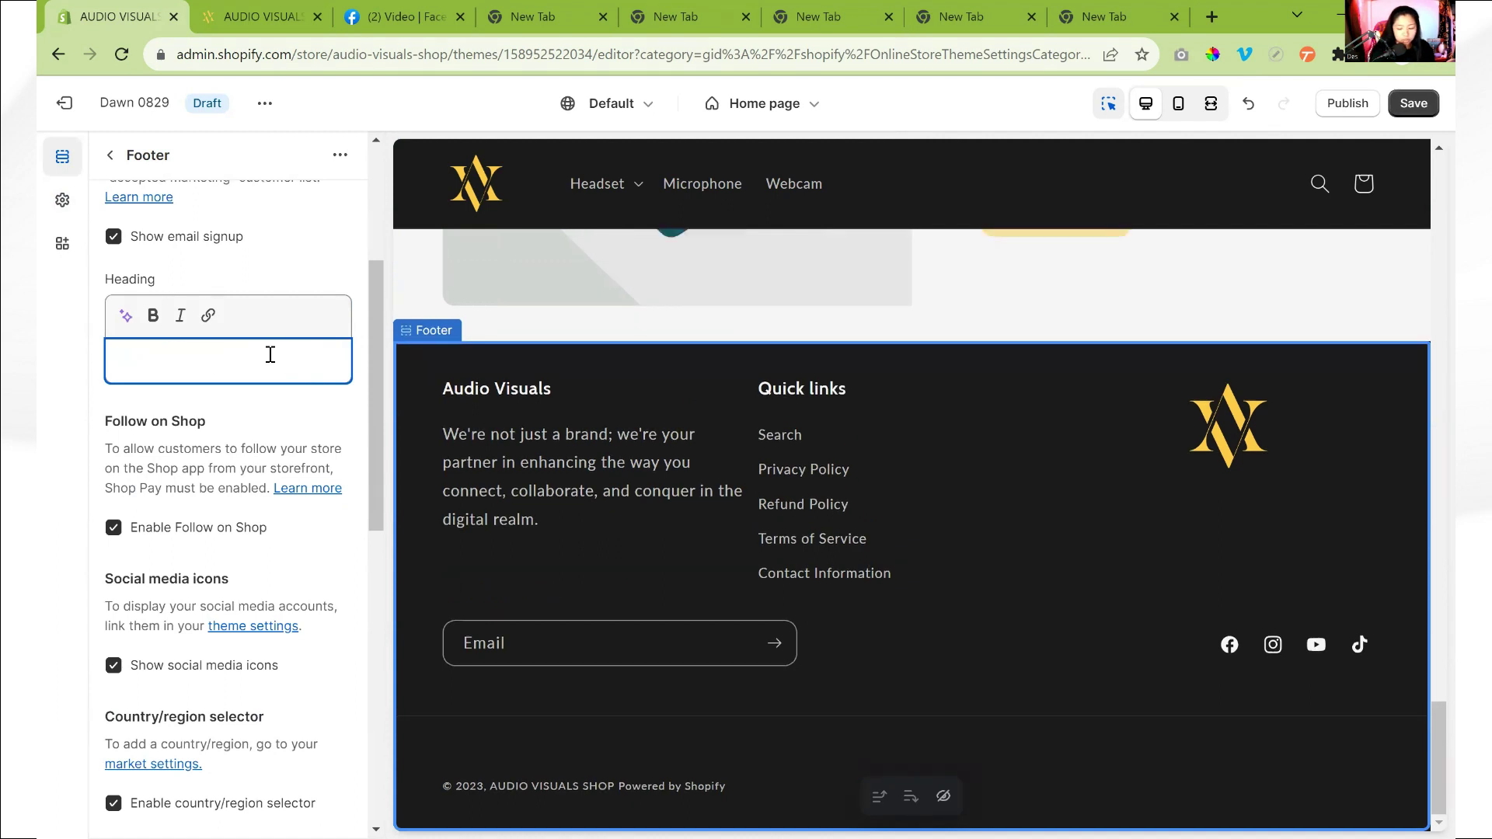
type("5% off")
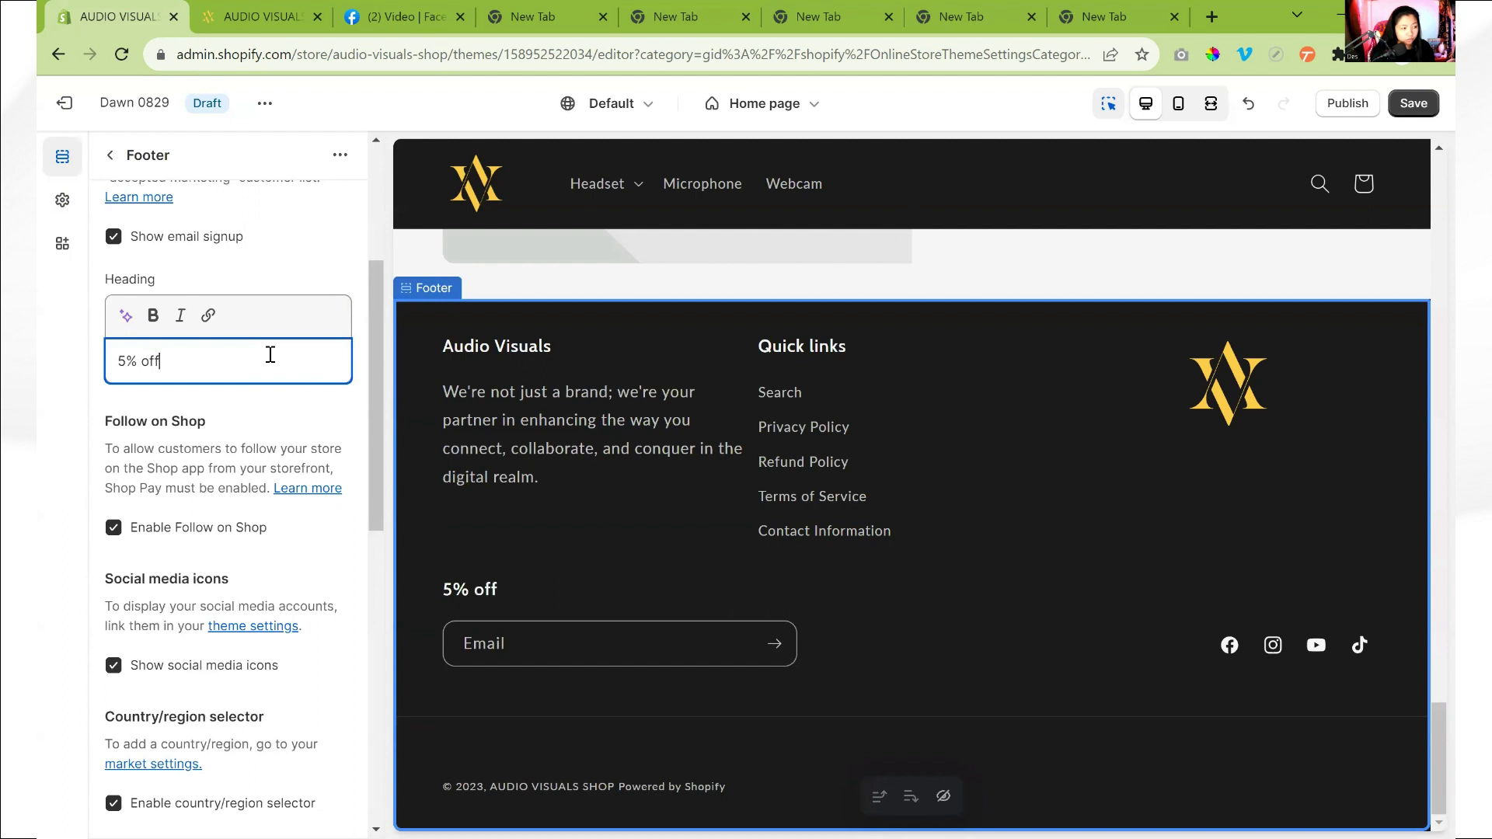
type(" direc")
key("BackSpace")
key("BackSpace")
key("BackSpace")
key("BackSpace")
key("BackSpace")
key("BackSpace")
key("BackSpace")
type("Code d")
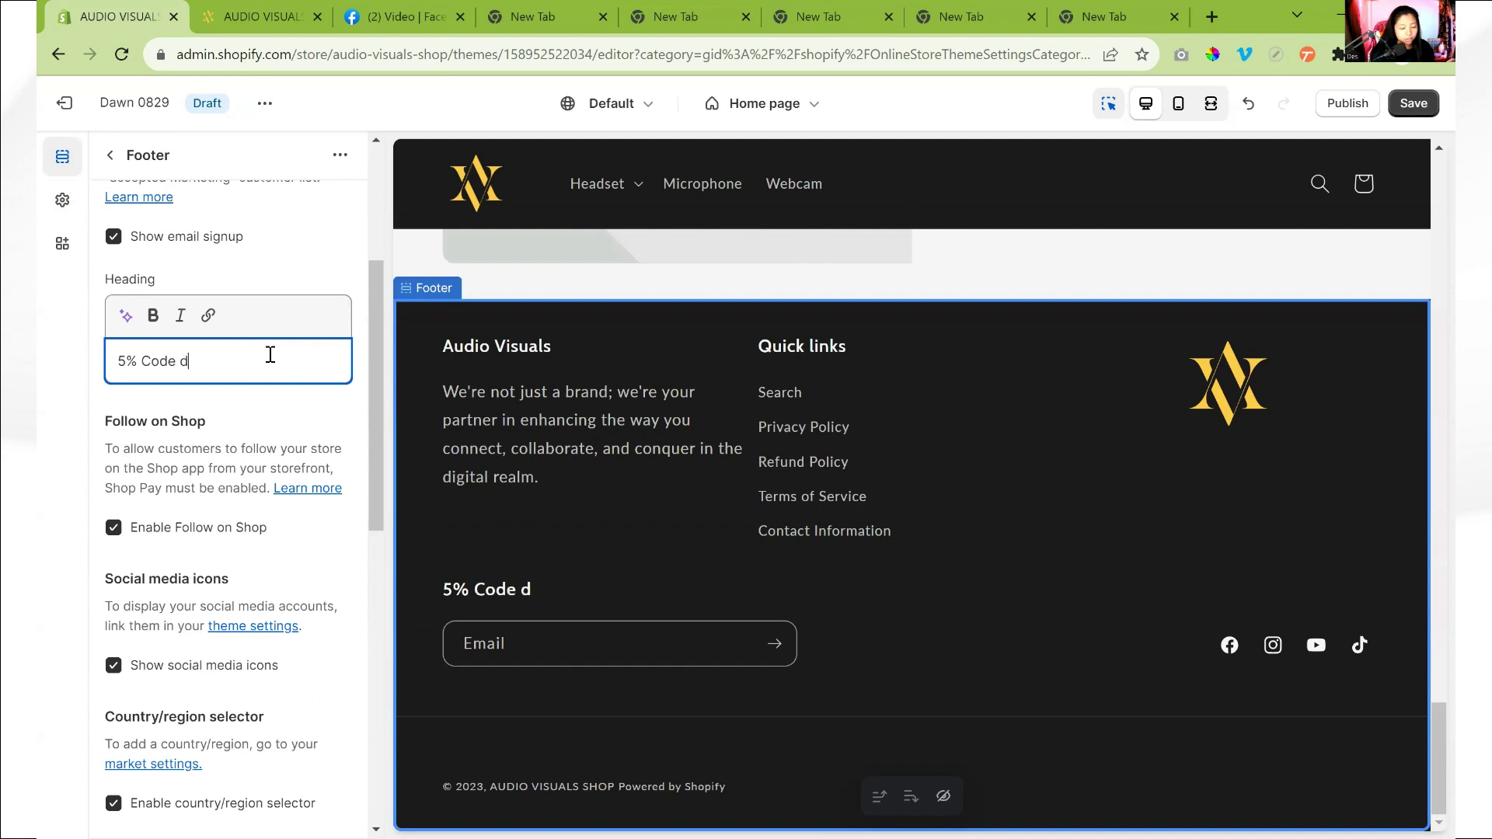
type("irectly")
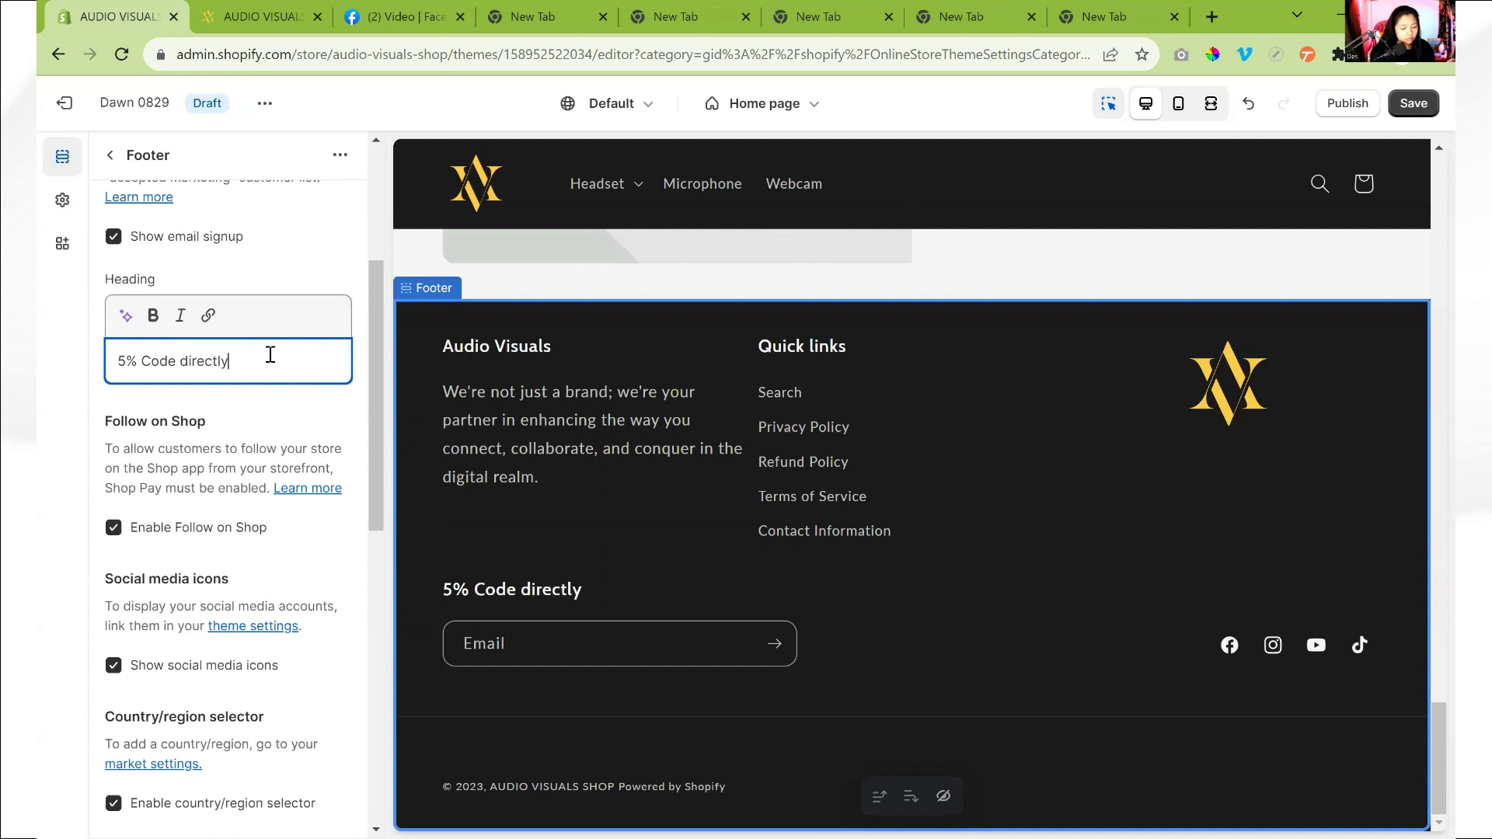
type(" to your")
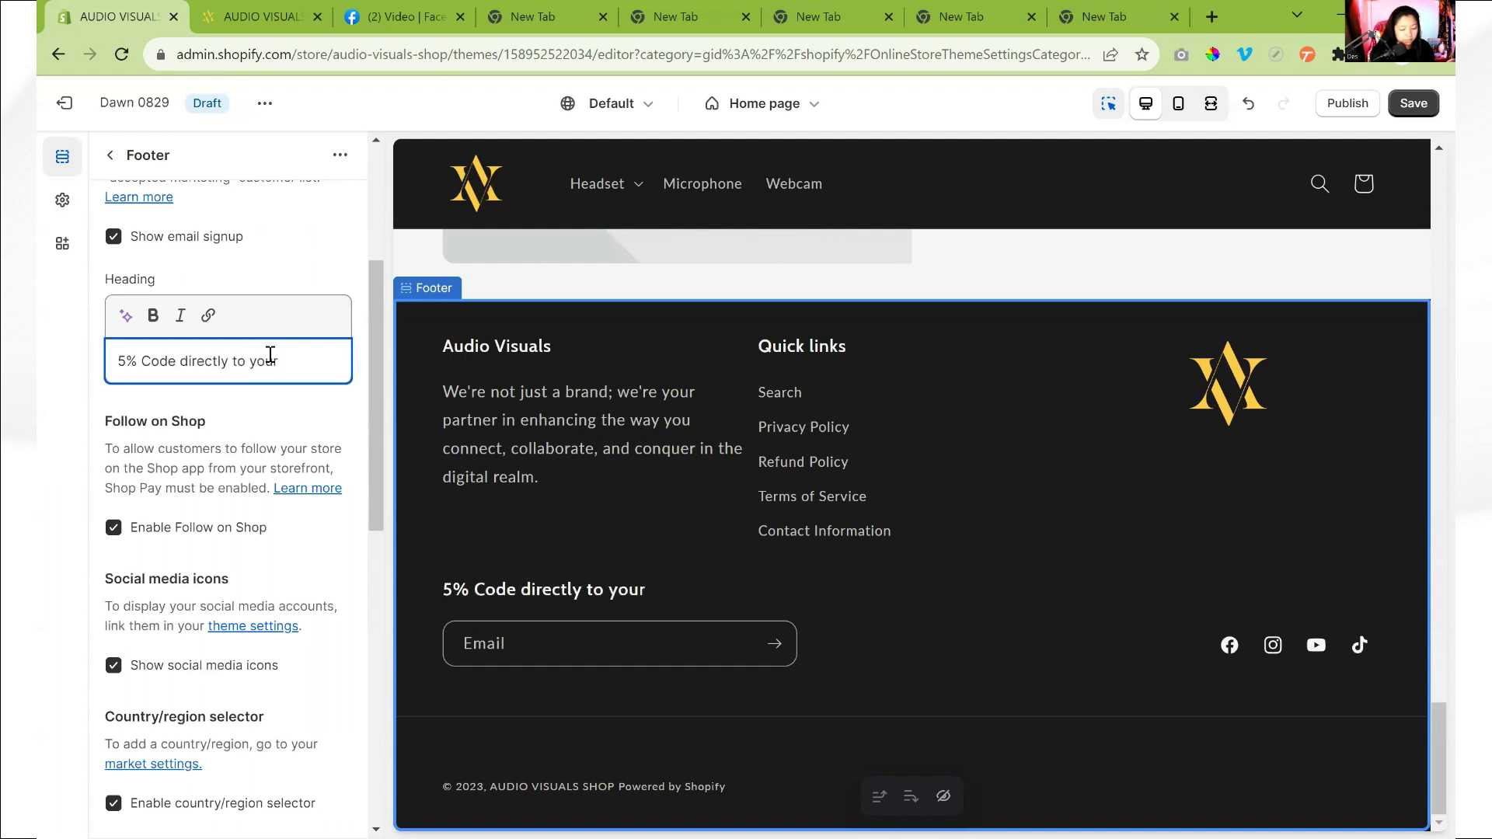
type(" inbox")
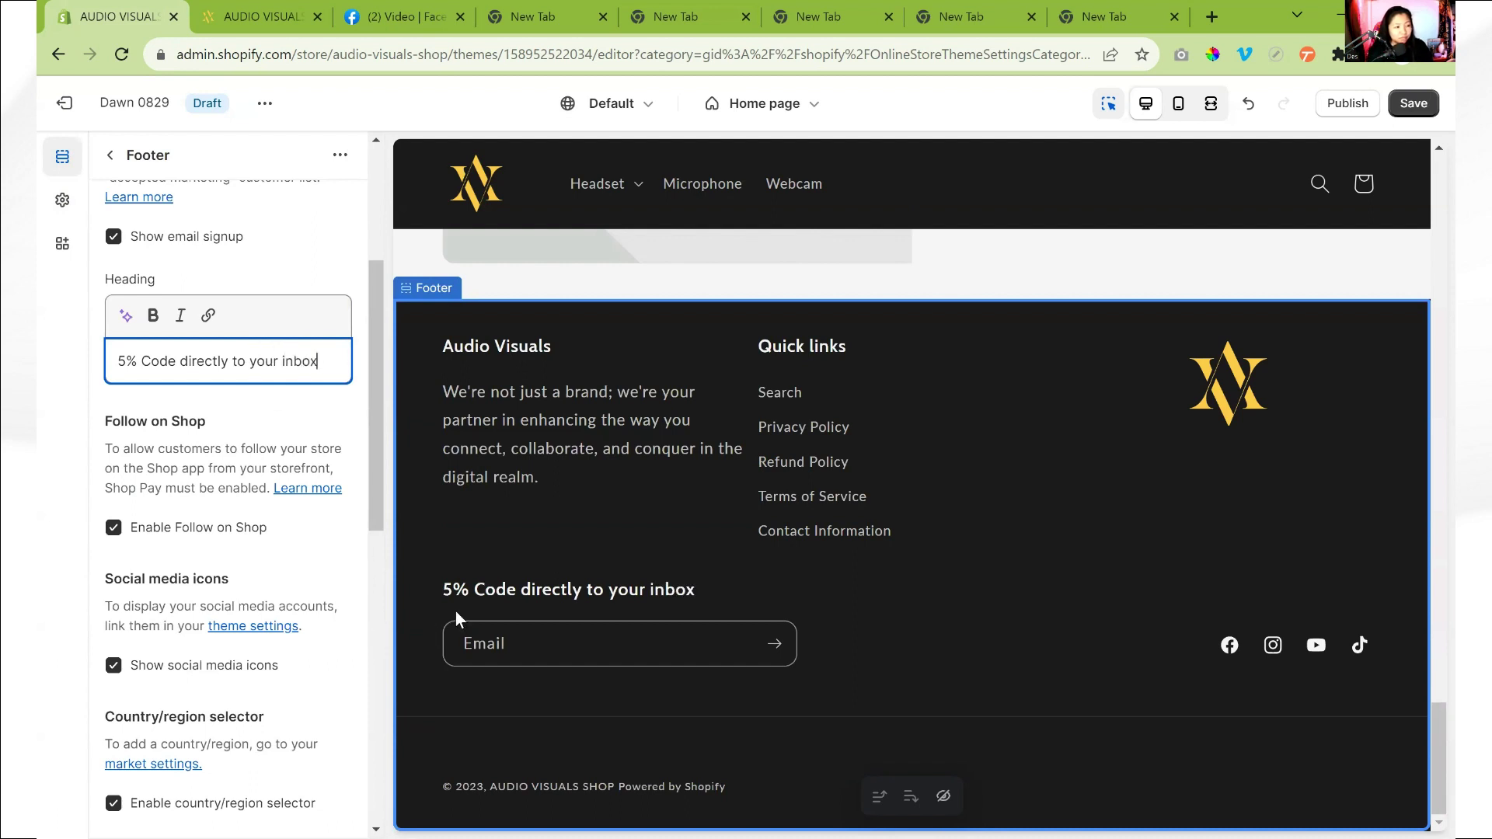
Step: Insert "OFF" after "5%" in the email signup heading, return to the section list and collapse the Footer section
left_click(143, 359)
type("OFF")
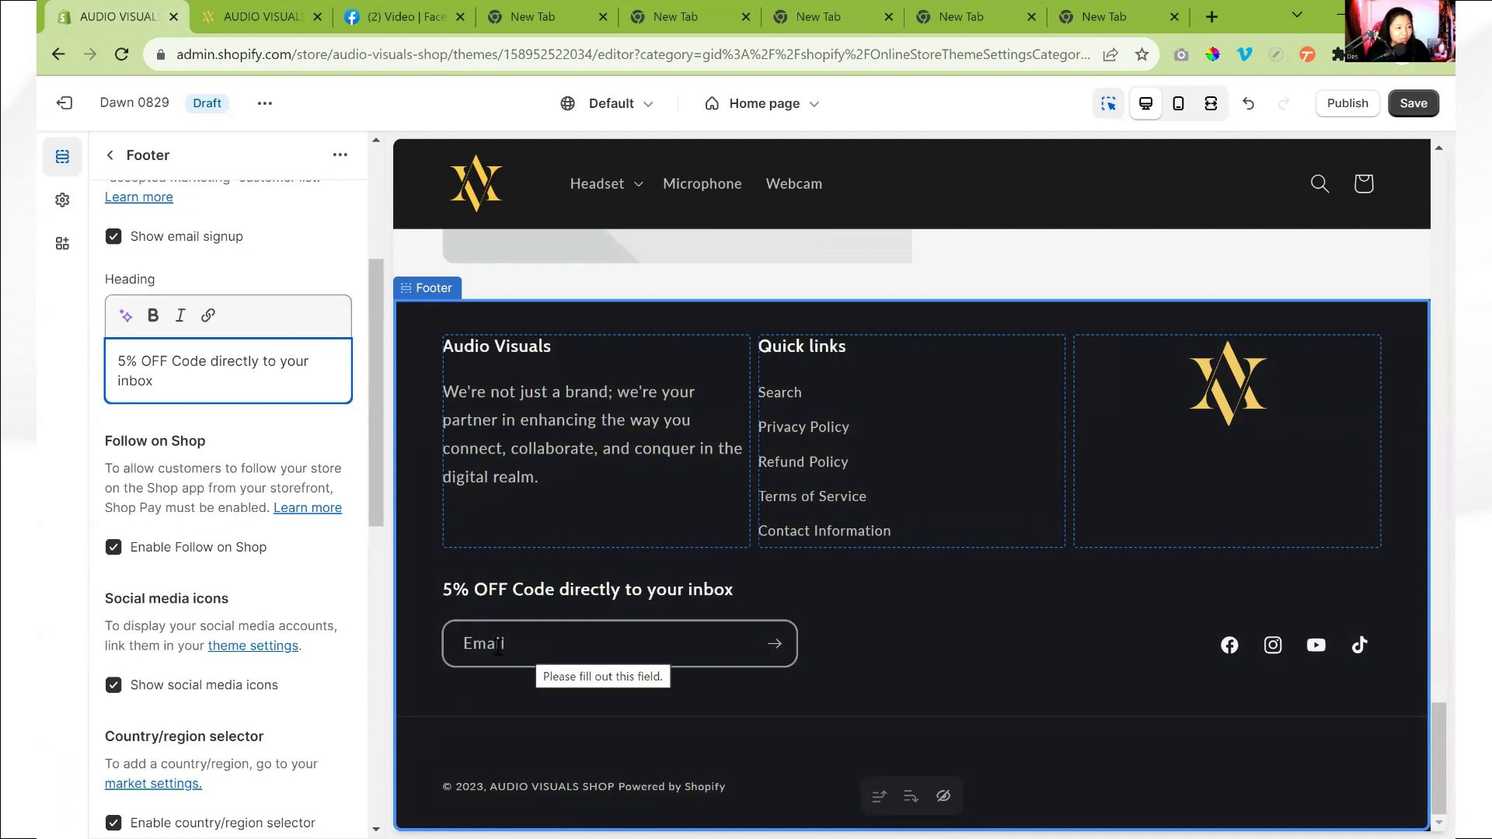
scroll(235, 502, "down", 1)
scroll(161, 227, "up", 5)
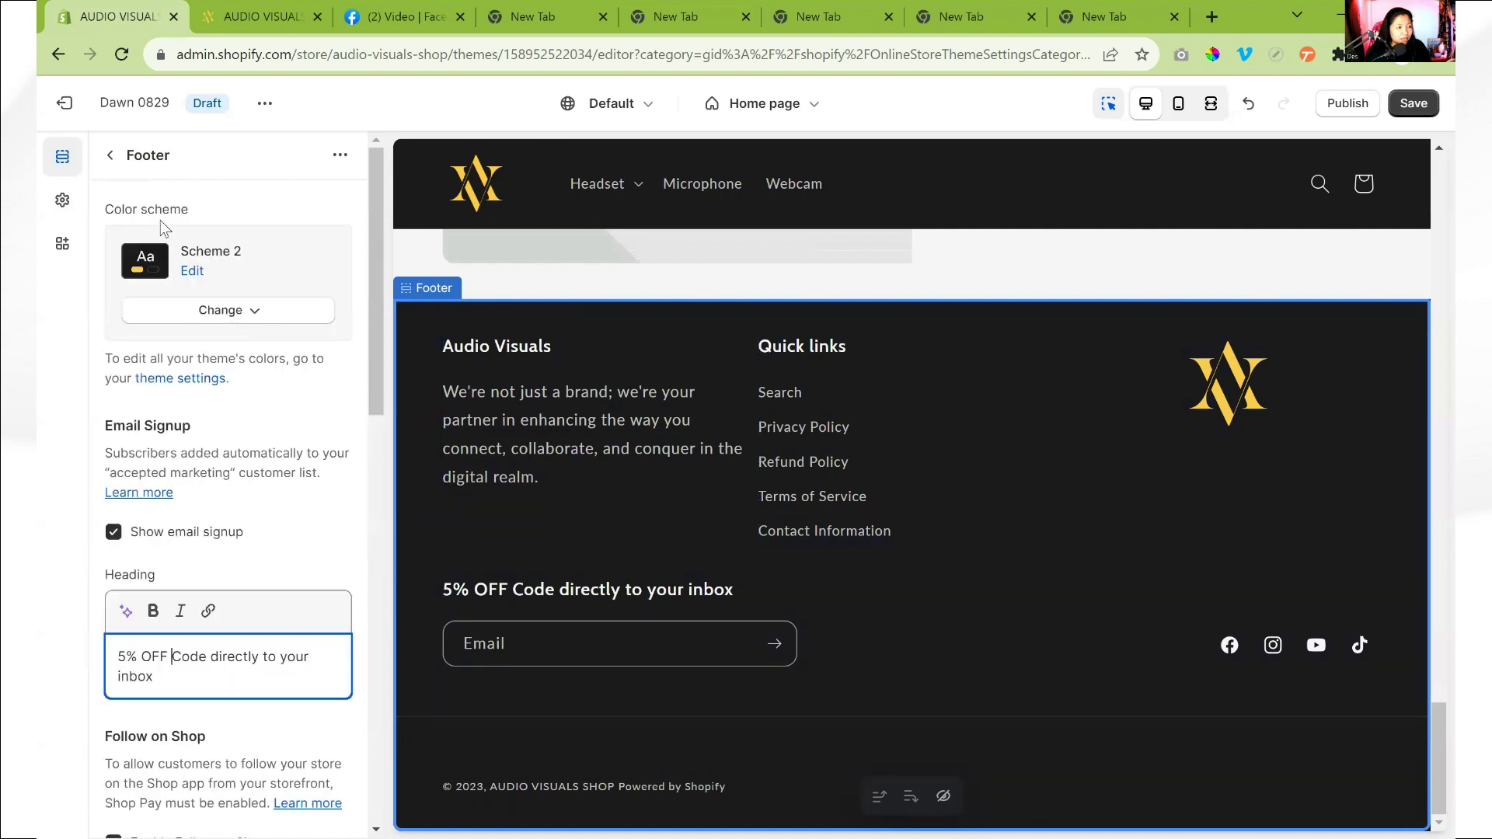
left_click(111, 155)
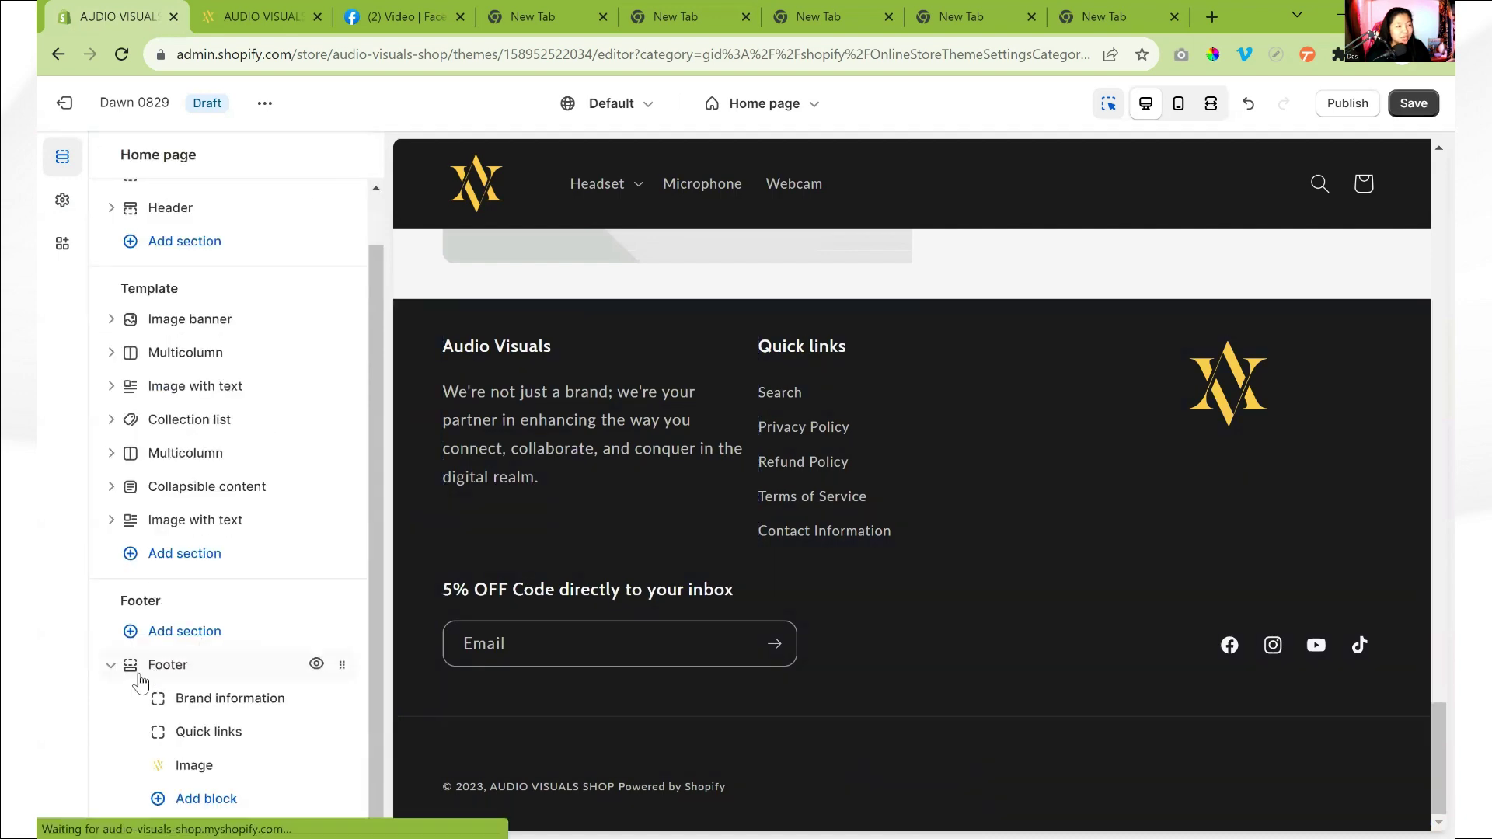
left_click(111, 665)
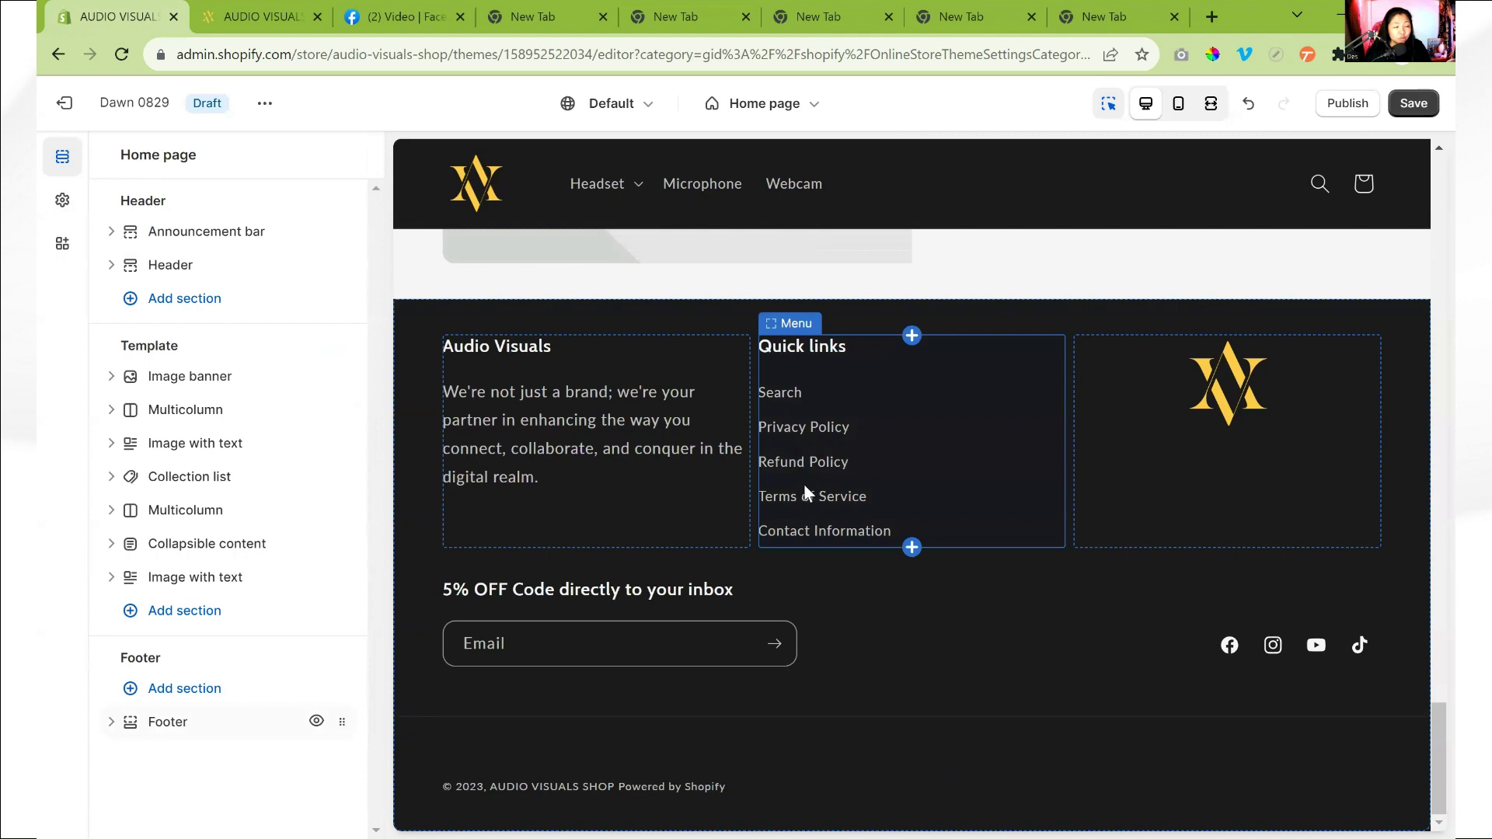
Step: Reopen the Footer section's settings and turn on the policy links
left_click(111, 721)
left_click(163, 701)
scroll(174, 746, "down", 12)
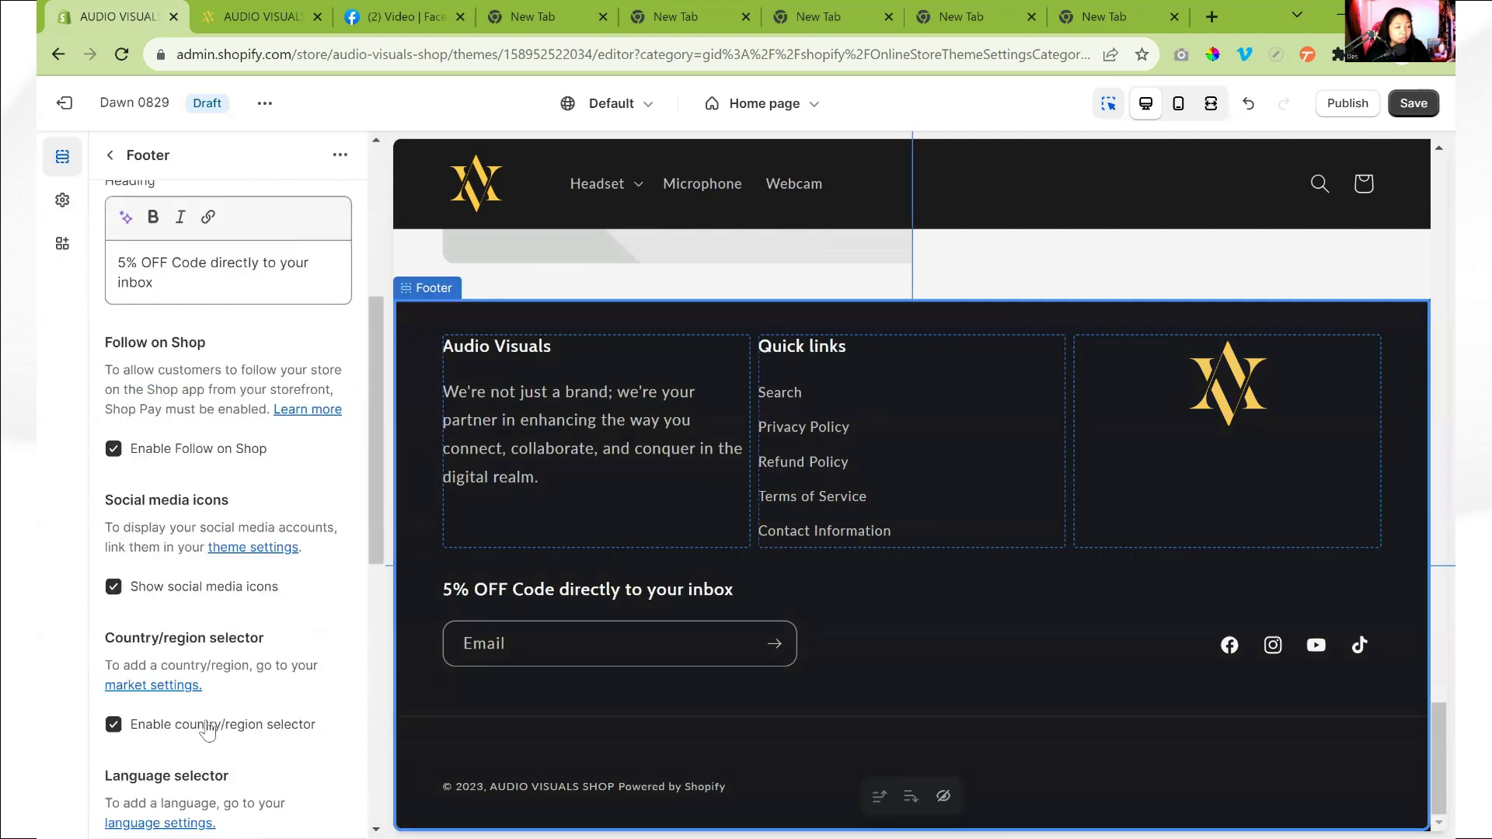
scroll(156, 652, "up", 3)
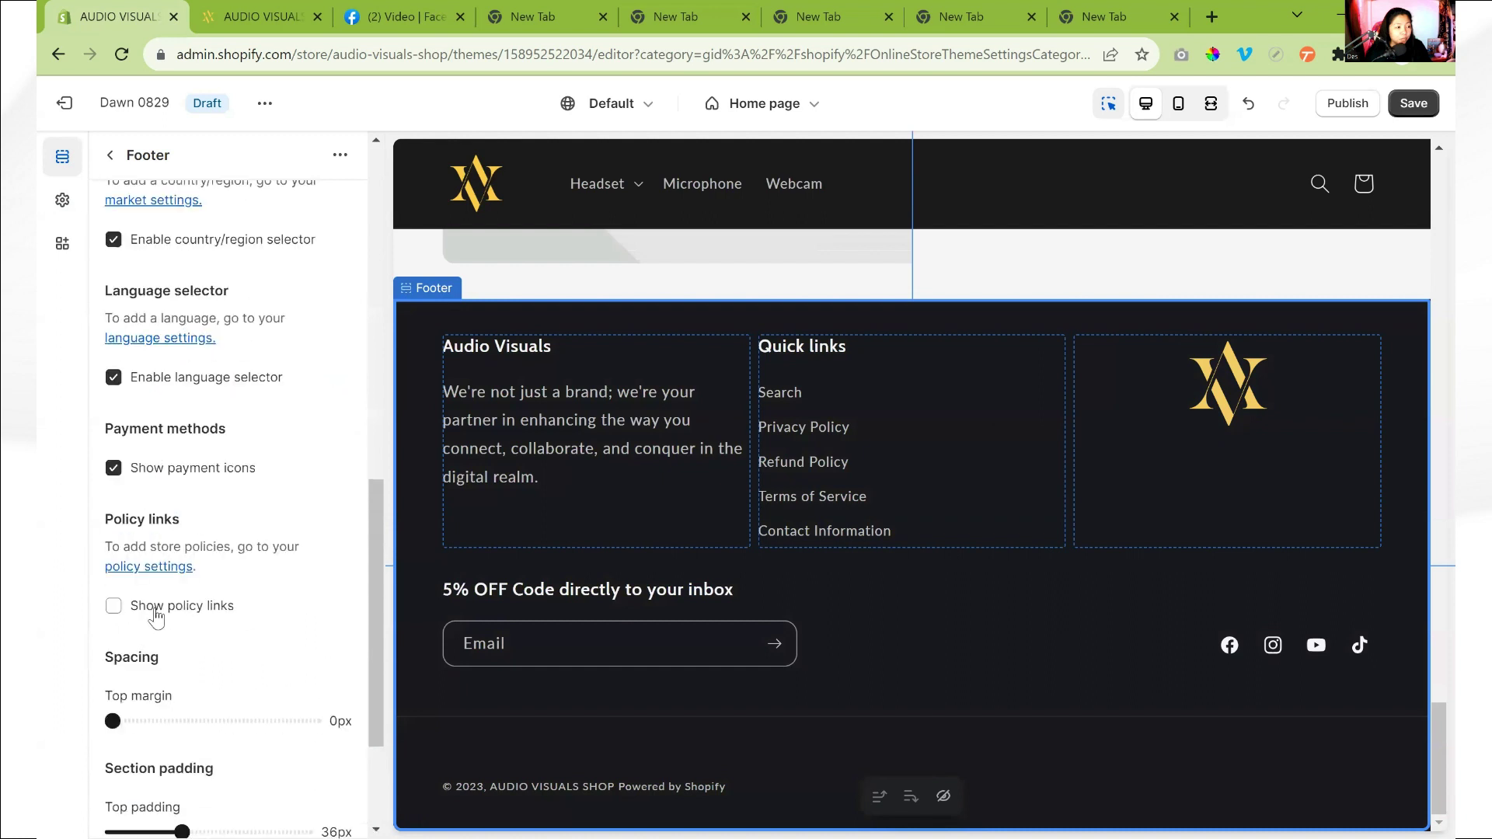
left_click(112, 610)
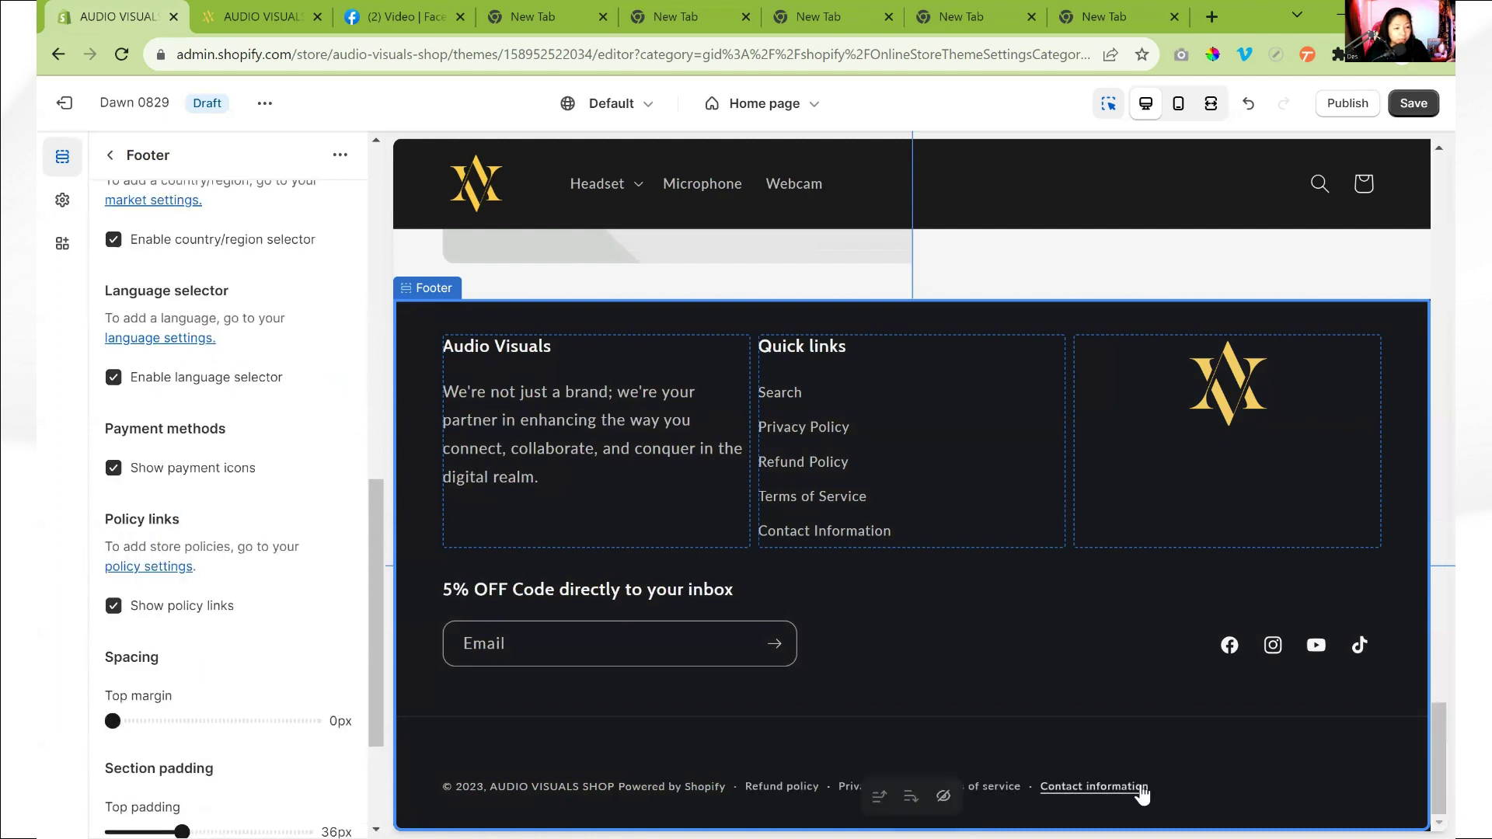
Step: Check the footer in the mobile preview and turn the Footer section's policy links off
left_click(1177, 105)
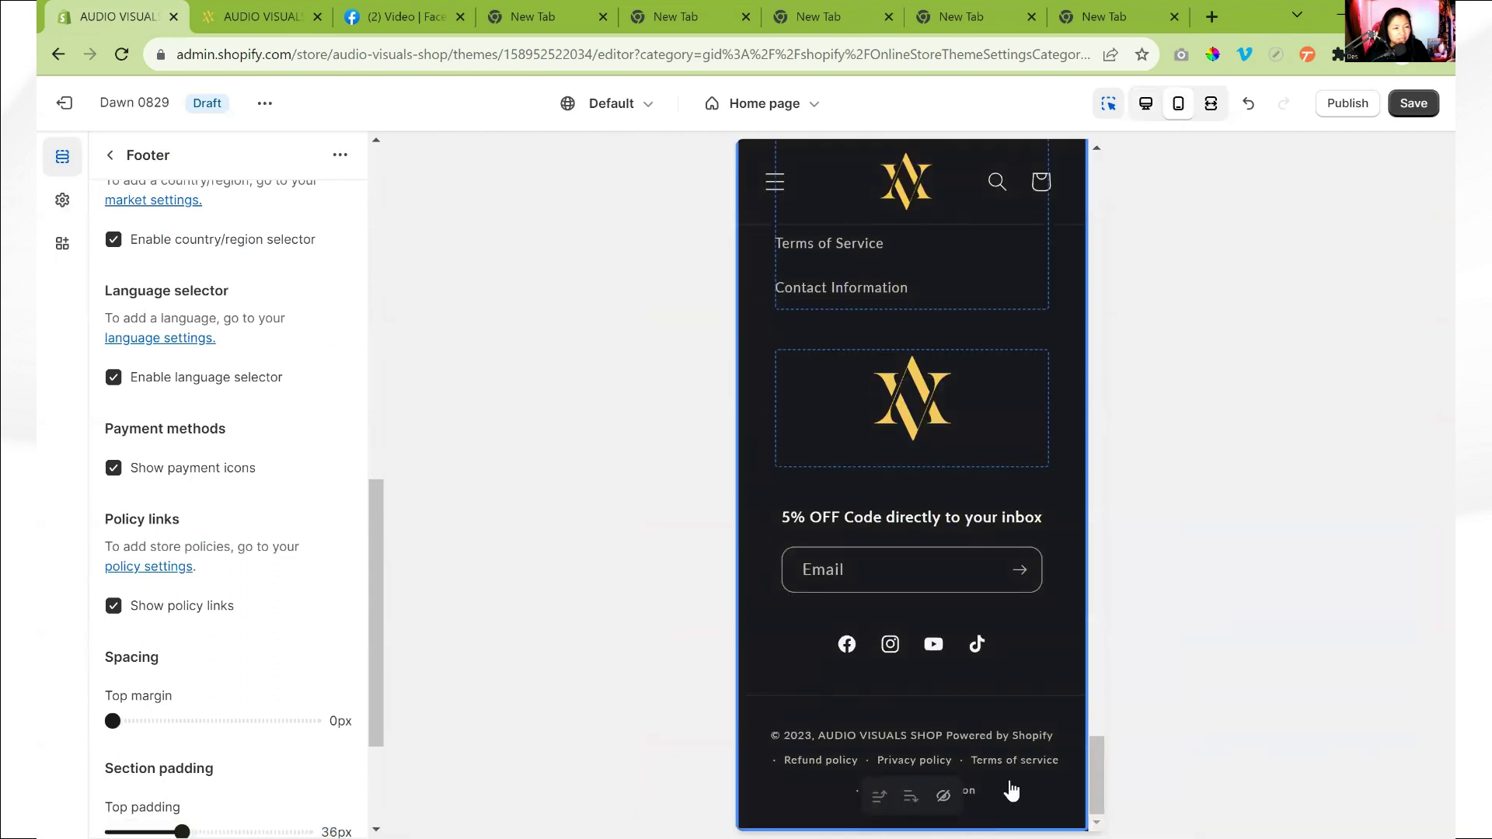
scroll(1011, 769, "up", 5)
scroll(912, 337, "down", 4)
scroll(836, 340, "up", 1)
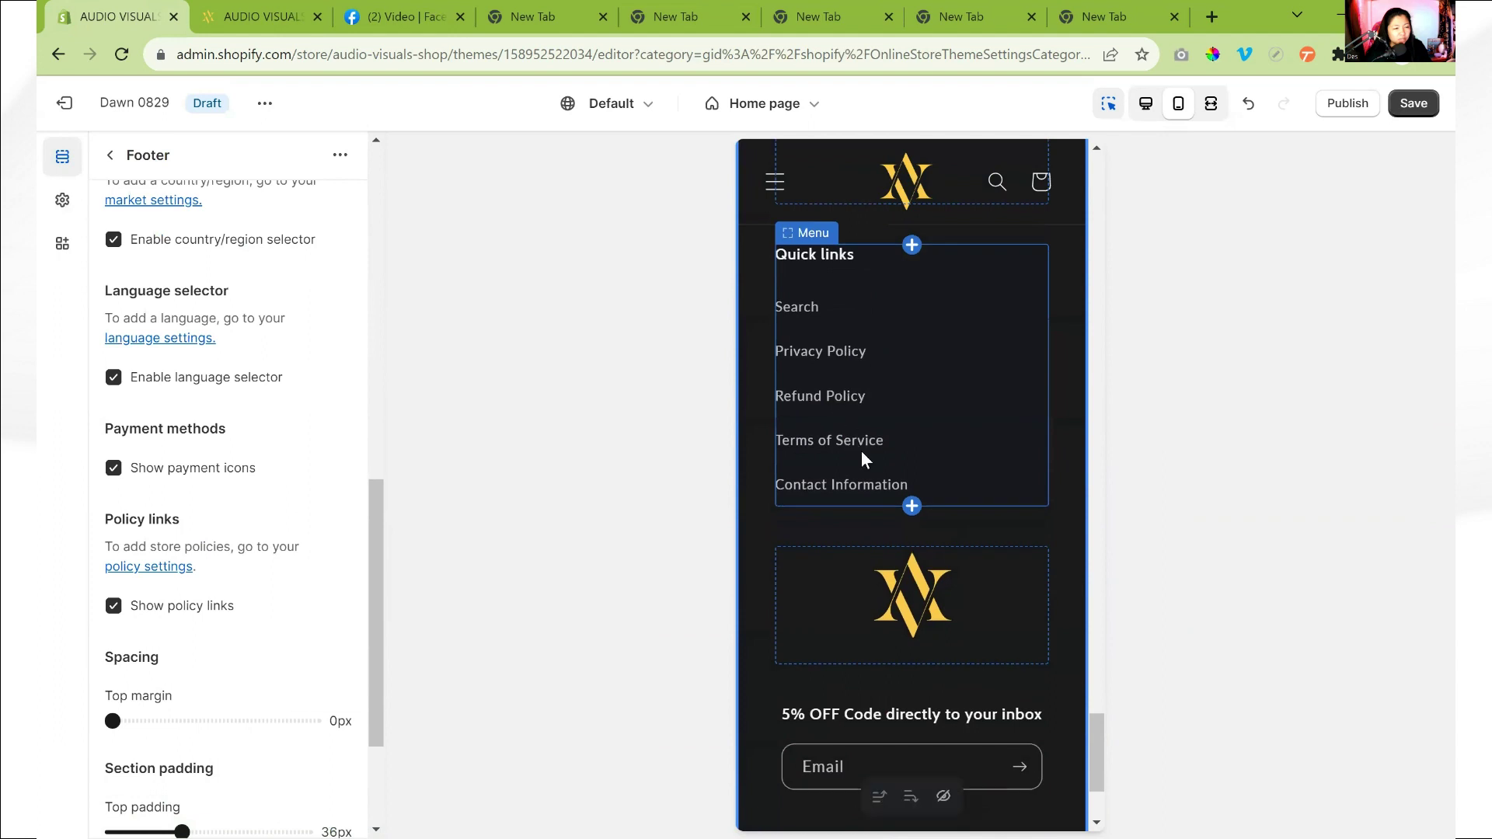
scroll(861, 451, "down", 3)
left_click(114, 612)
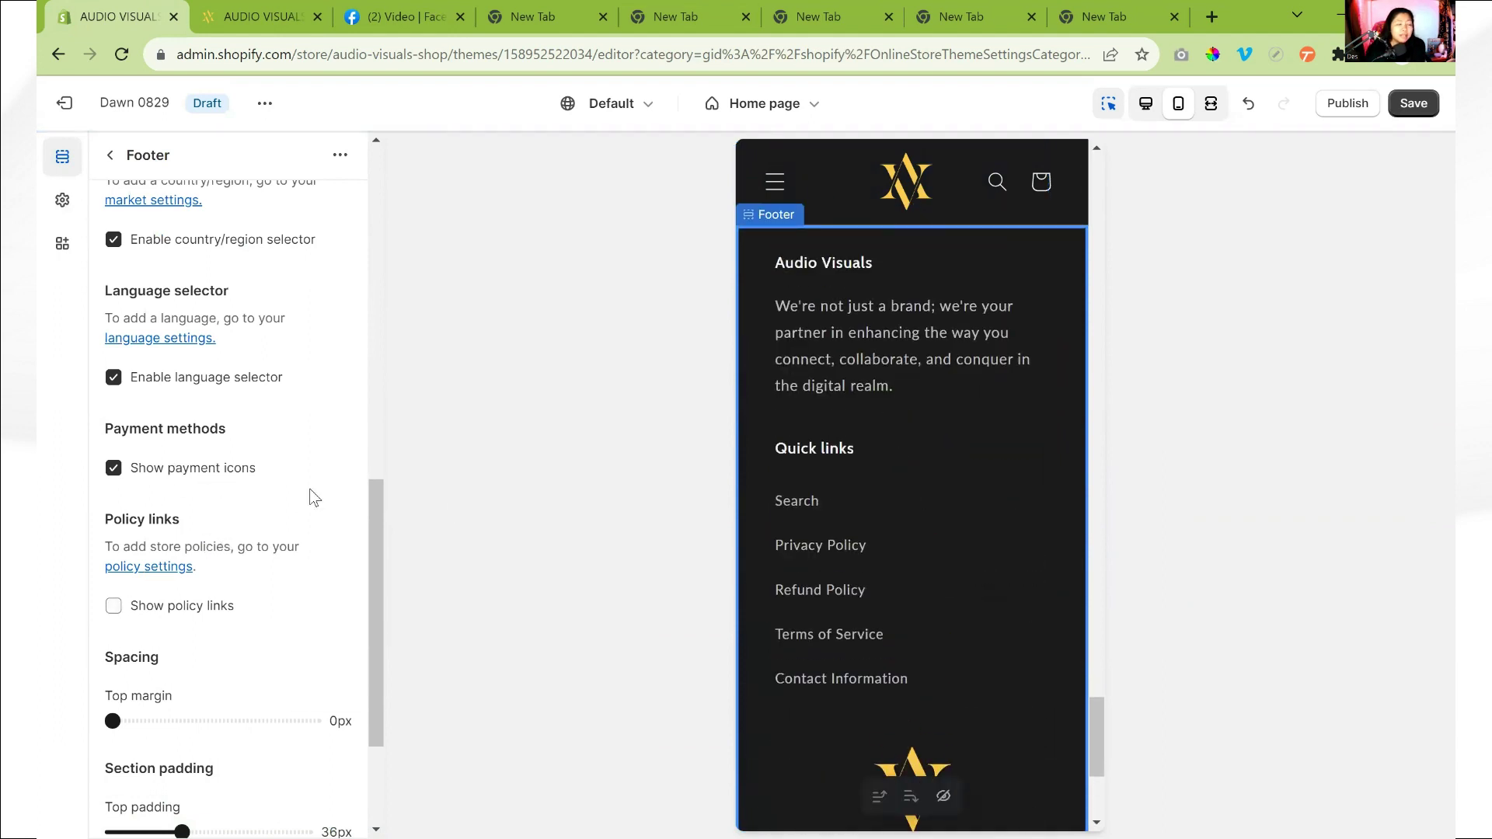
Step: Review the end of the mobile footer and the Footer section's other settings, and return to the section list
scroll(832, 594, "down", 5)
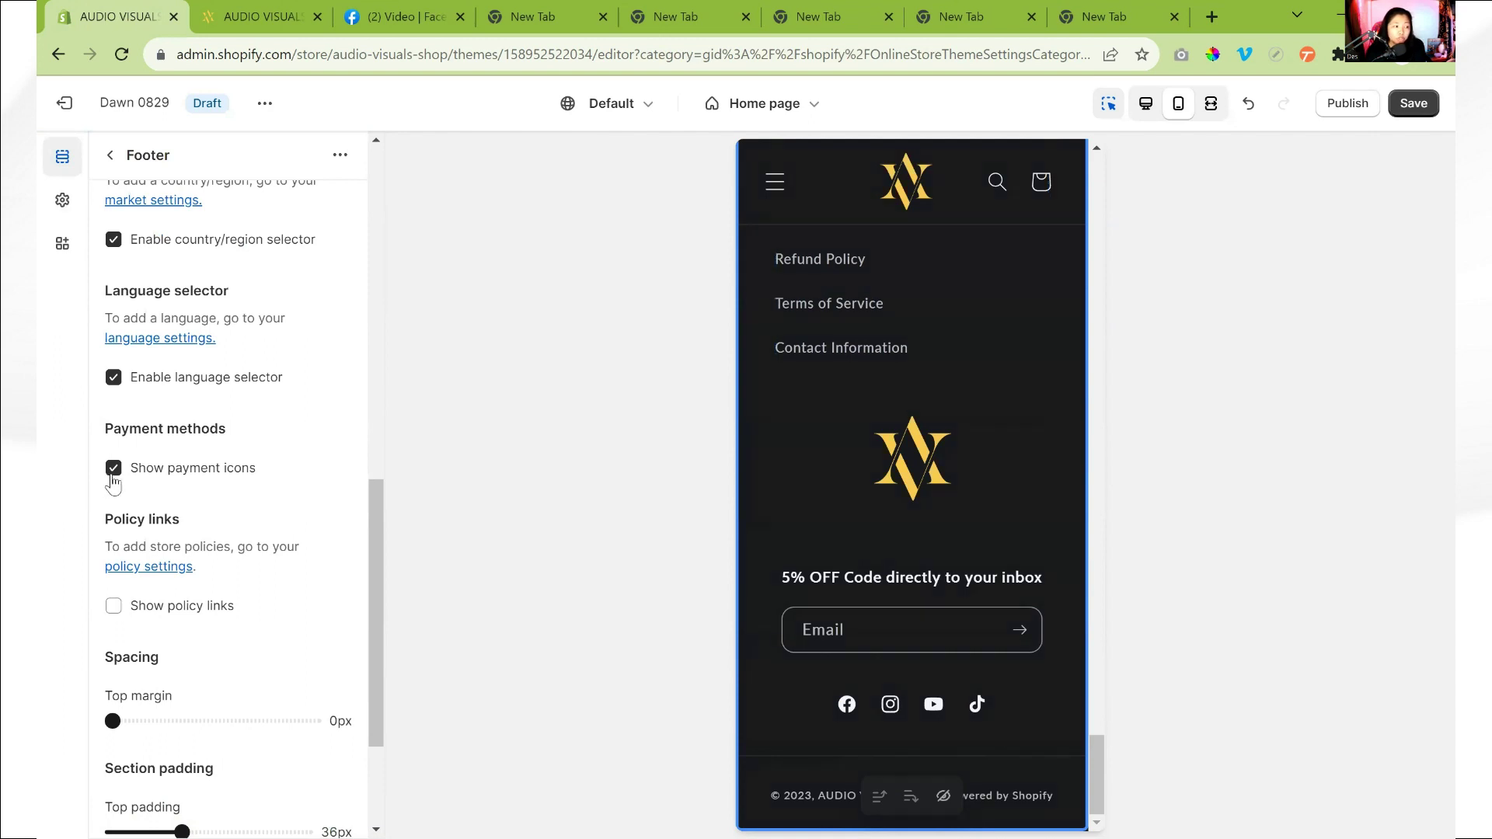
scroll(114, 482, "up", 1)
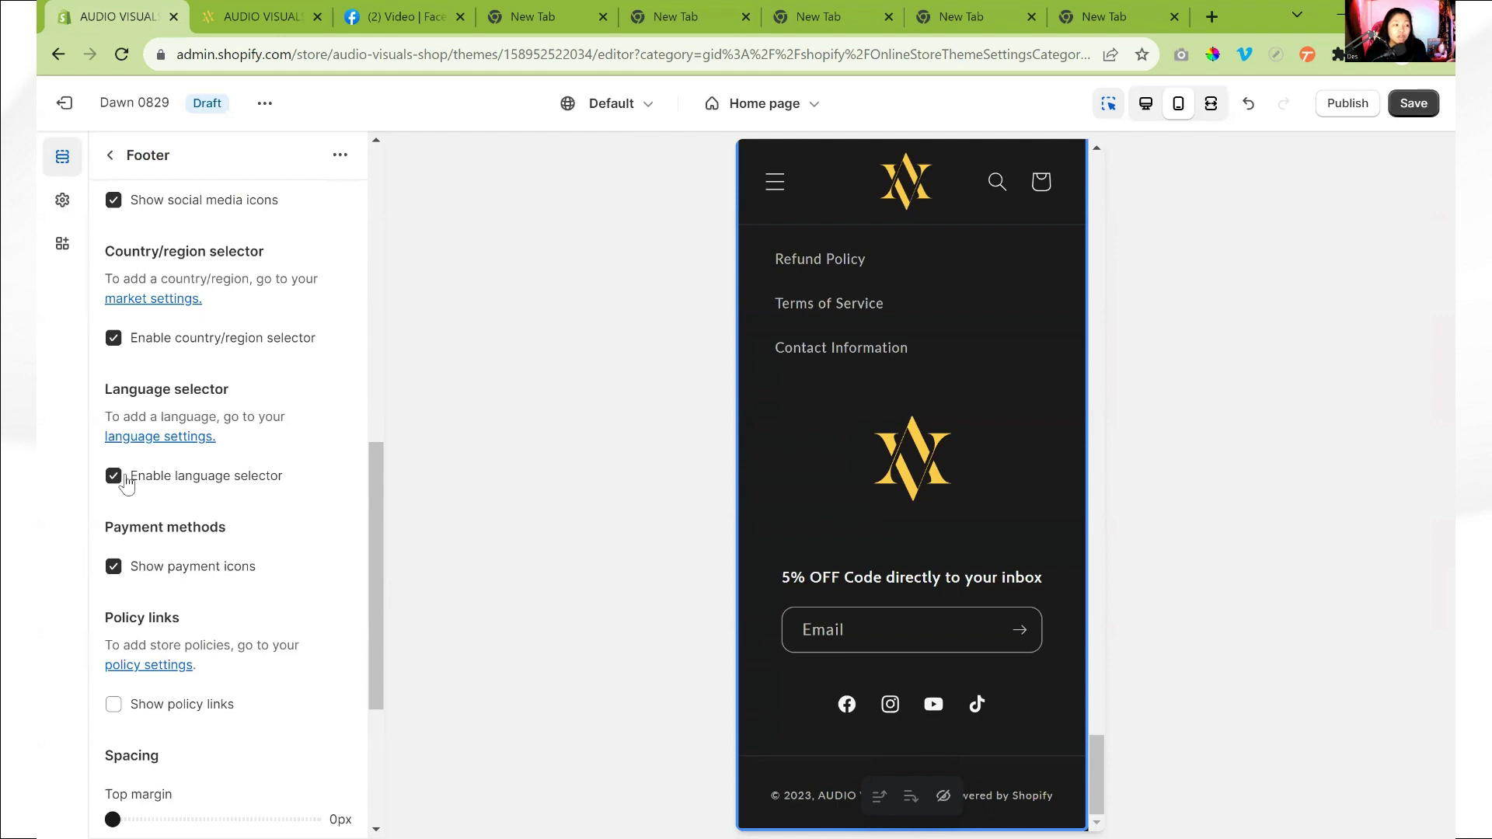
scroll(171, 351, "up", 2)
scroll(171, 351, "up", 6)
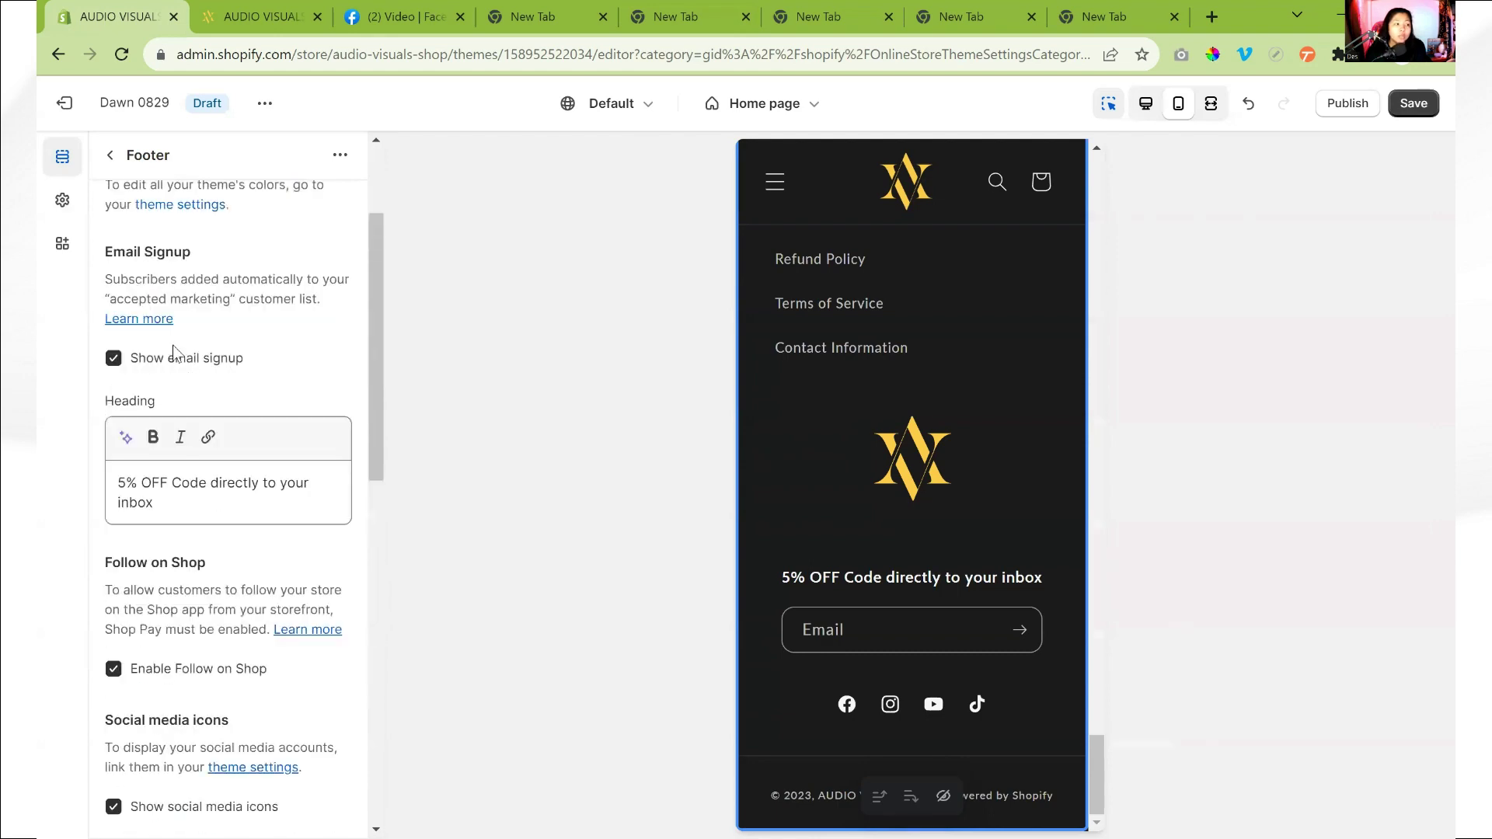
left_click(110, 155)
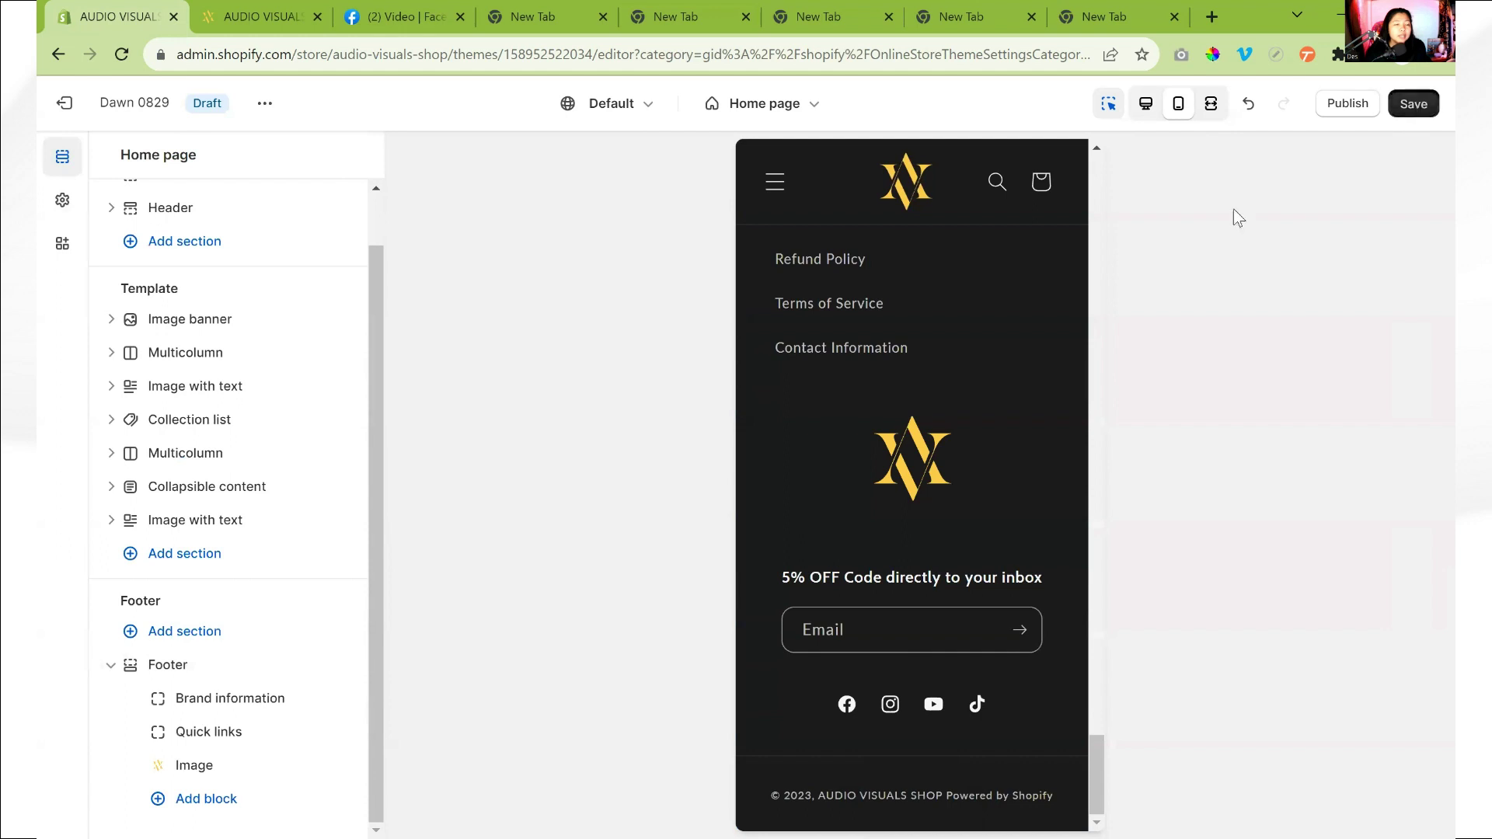